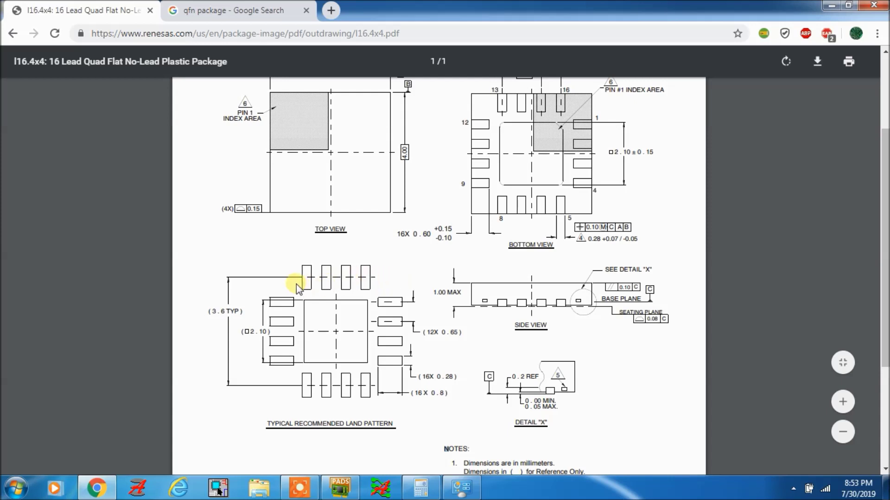
Review the Renesas I16.4x4 QFN land pattern in Chrome, then return to the PADS Layout decal editor
scroll(349, 327, down, 3)
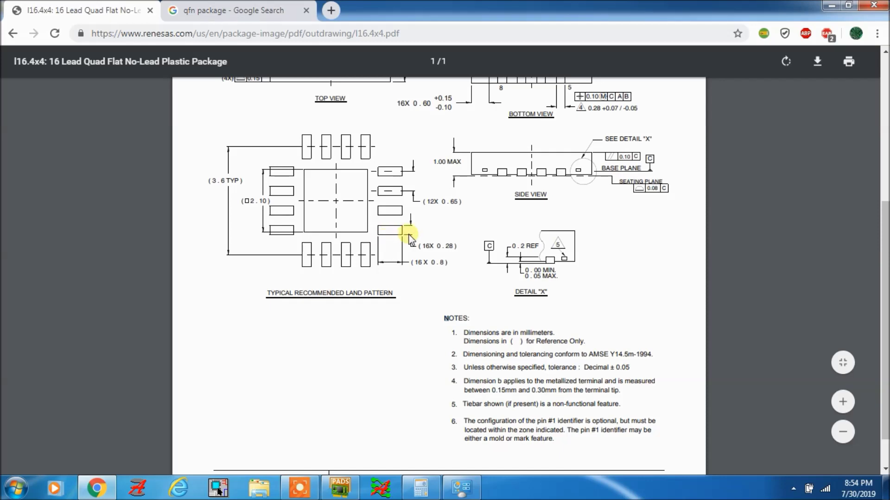
click(341, 486)
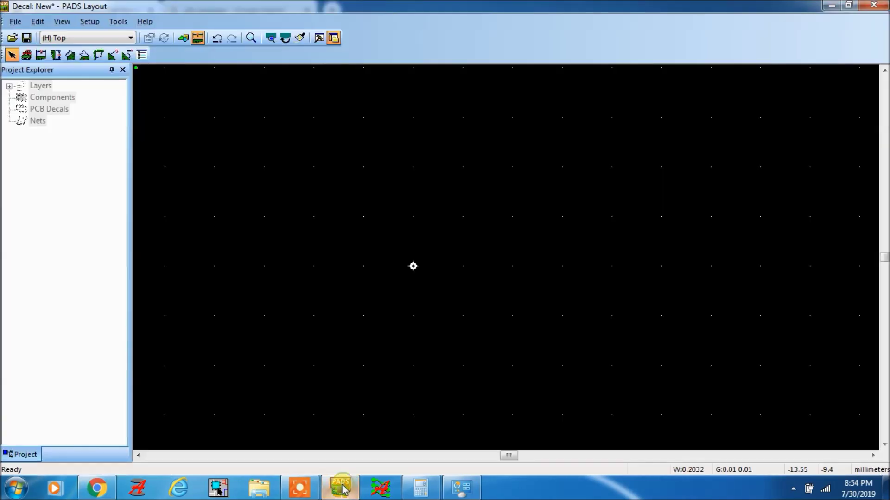
Add terminal 1 to the decal at the origin using the Drafting toolbar's Terminal tool
click(183, 37)
click(28, 55)
click(473, 337)
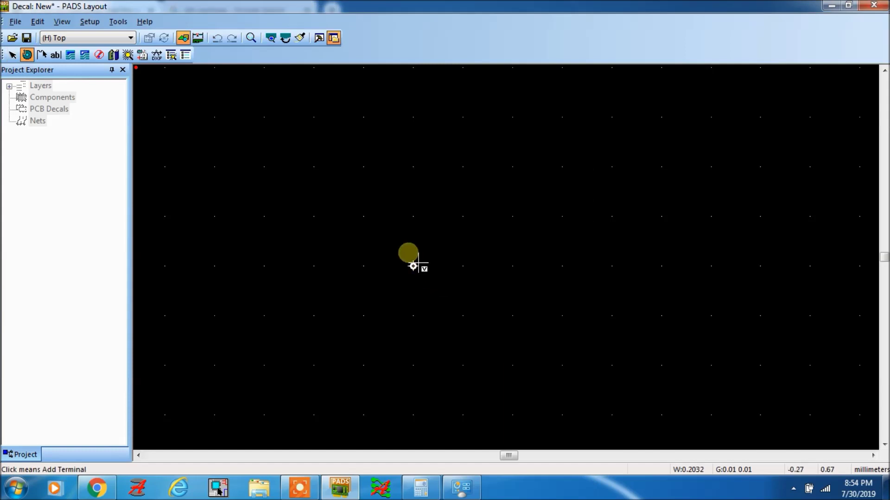
click(413, 266)
key(Escape)
Set terminal 1's Y coordinate to 0 in Terminal Properties so it sits at 0,0
right_click(408, 263)
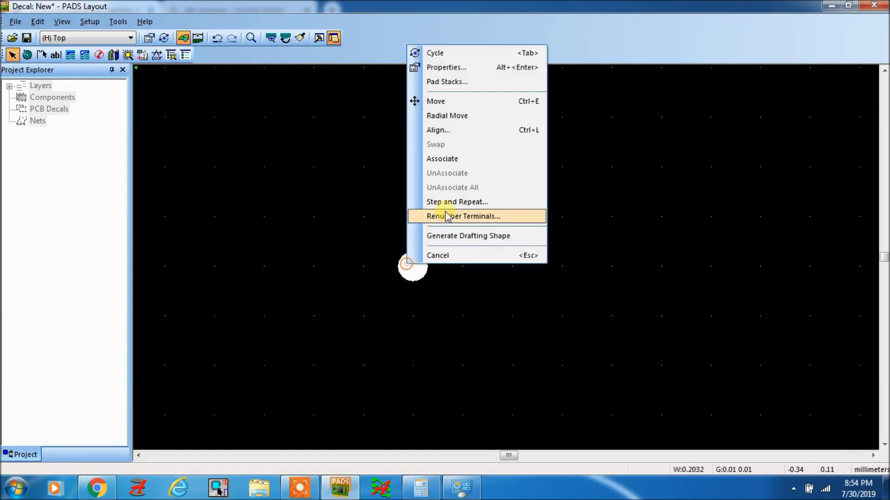
click(435, 69)
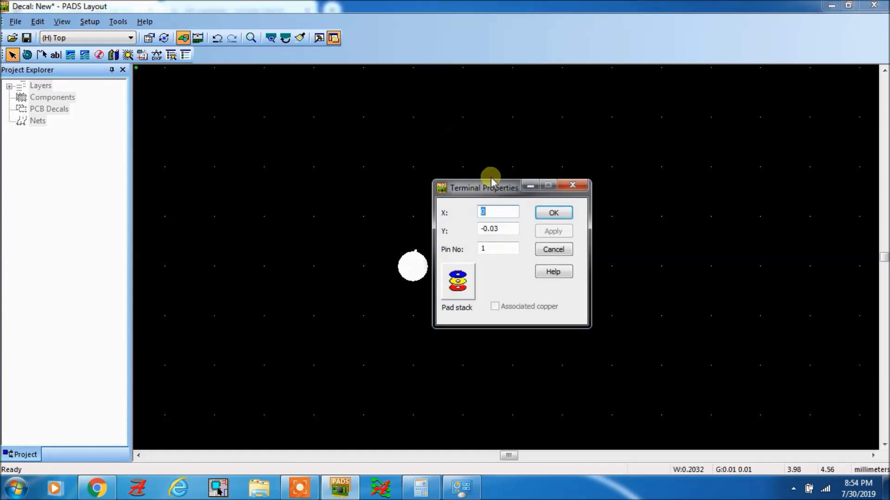
drag(500, 228, 448, 236)
text(0)
click(553, 231)
click(554, 213)
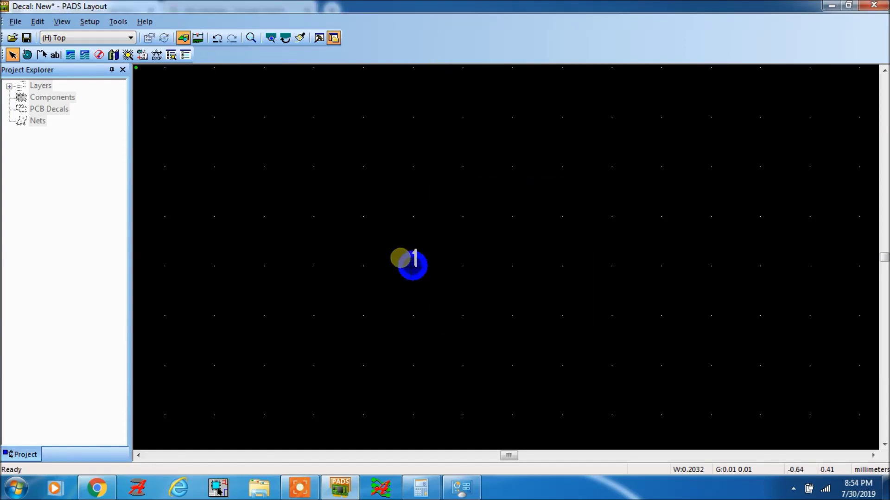
Give pin 1's pad stack a drill size of 0 and a rectangular mounted-side pad
right_click(413, 265)
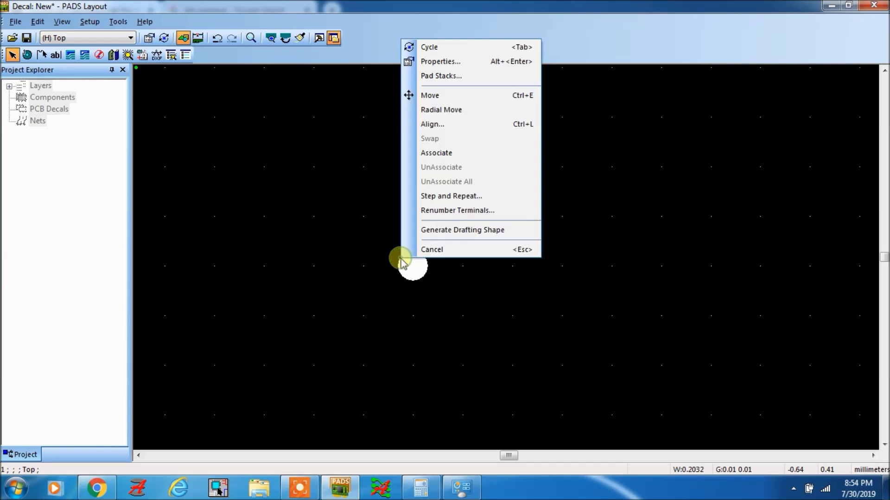
click(442, 76)
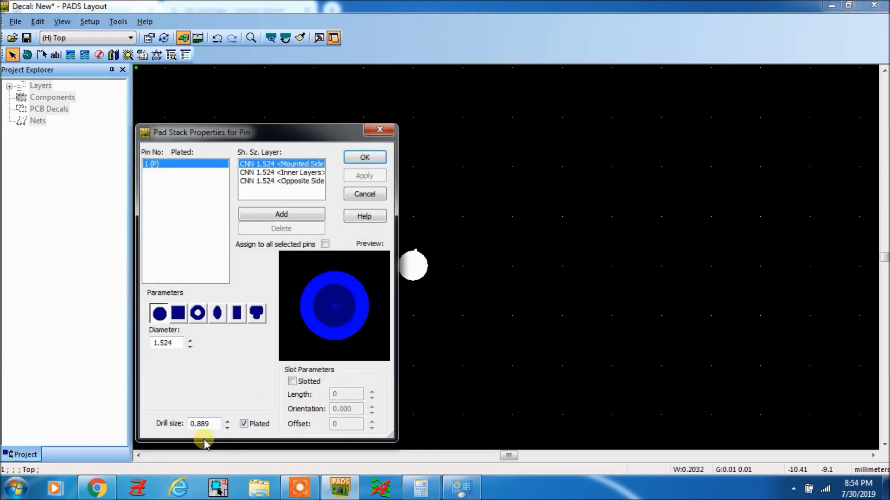
drag(217, 429, 182, 428)
text(0)
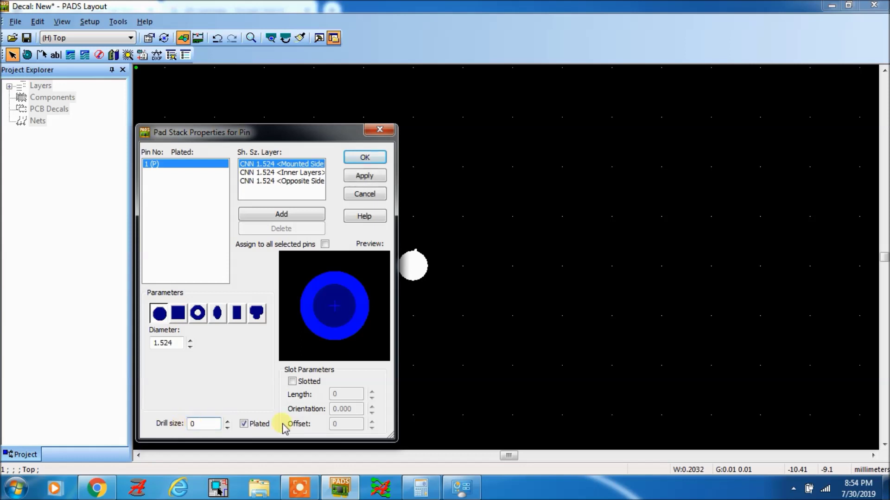
click(237, 314)
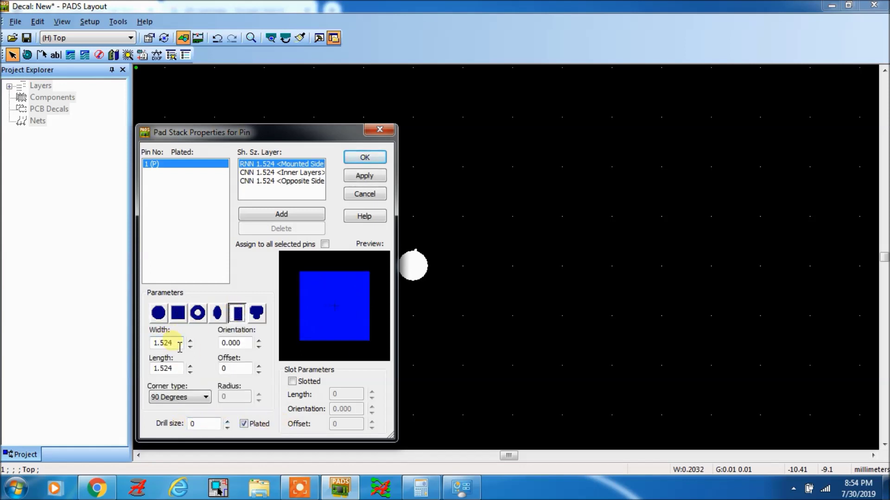
Size the mounted-side pad 0.28 wide by 0.8 long, checking the datasheet dimensions
key(alt+Tab)
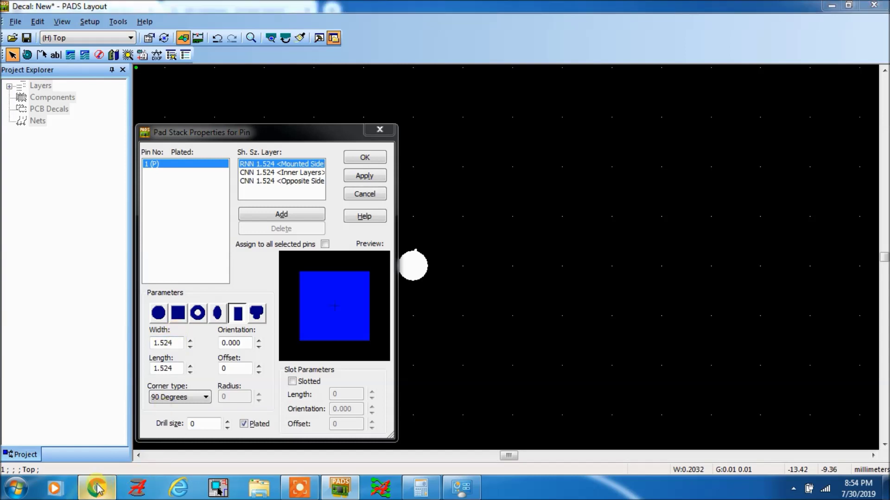
click(97, 488)
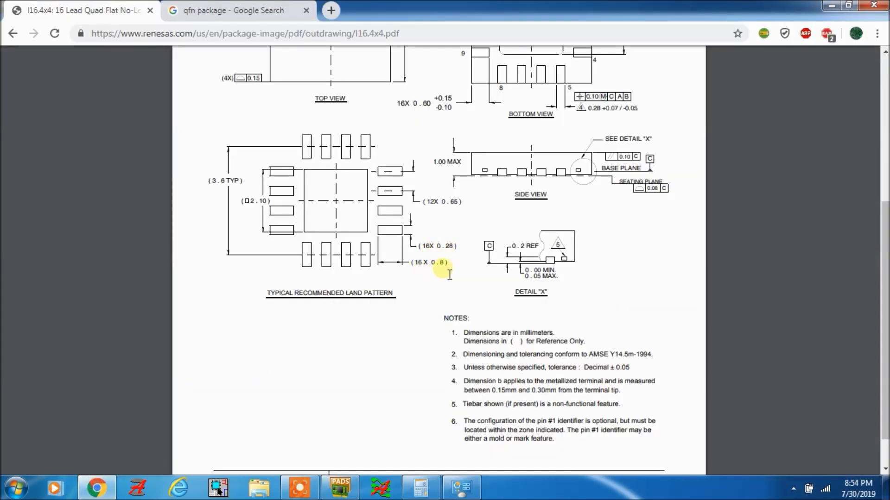
key(alt+Tab)
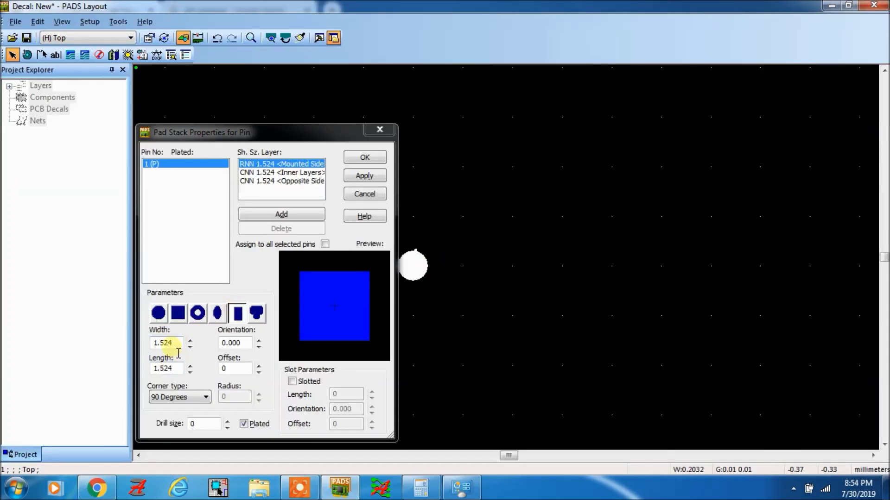
drag(176, 348, 158, 348)
text(.28)
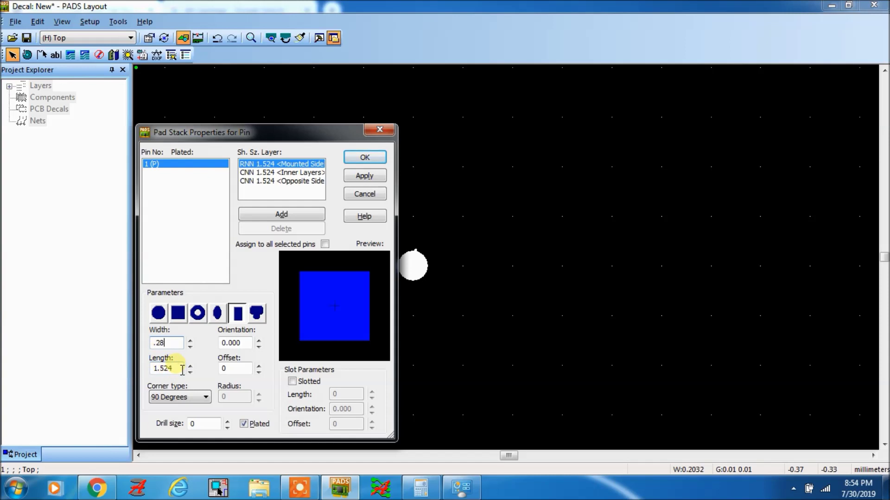
drag(182, 370, 151, 375)
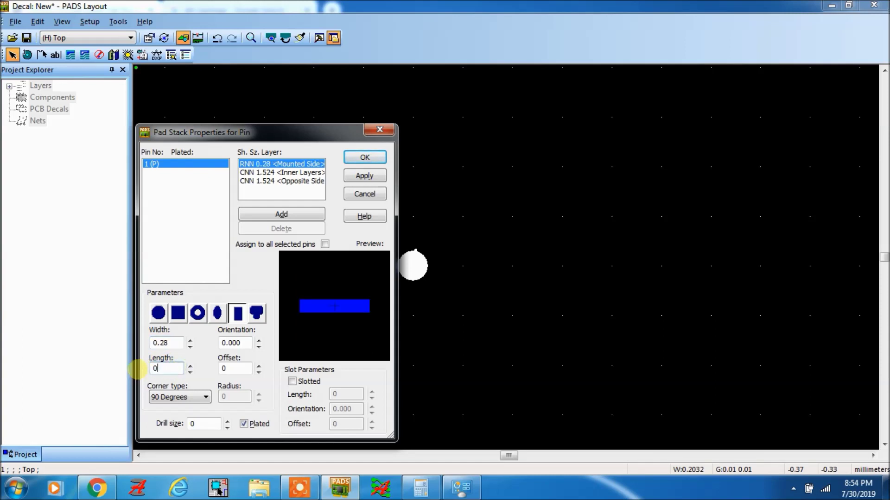
key(alt+Tab)
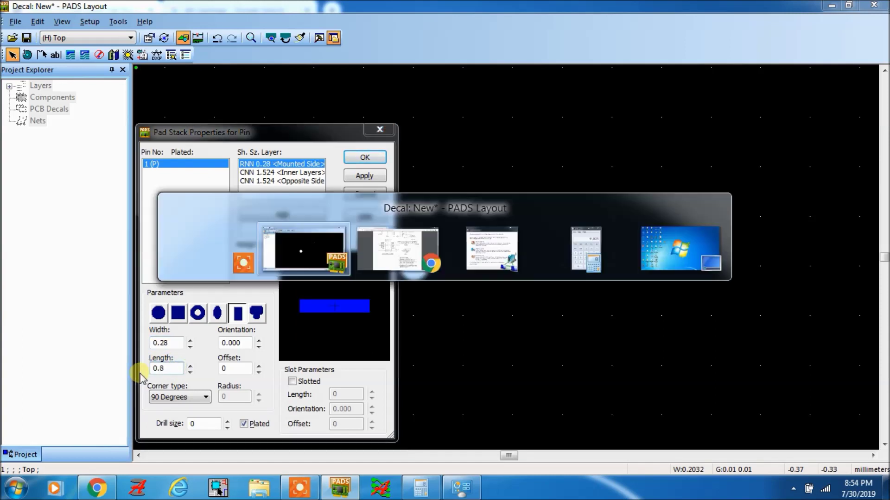
click(93, 488)
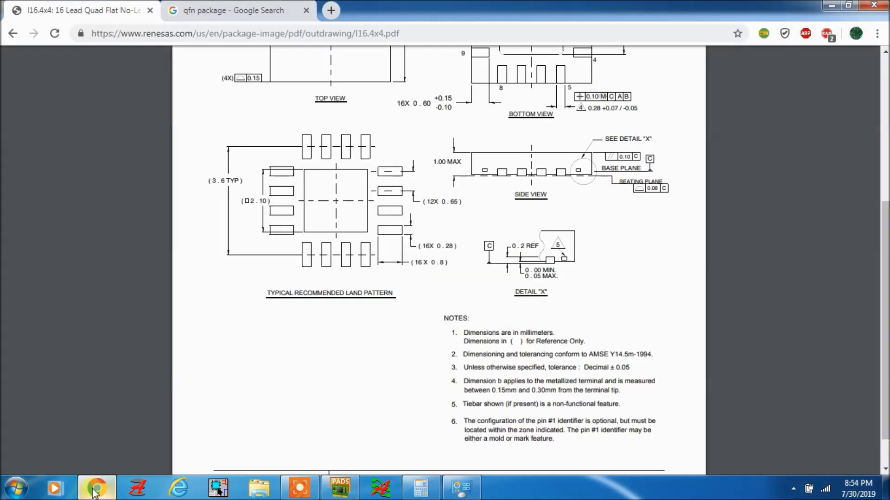
click(94, 489)
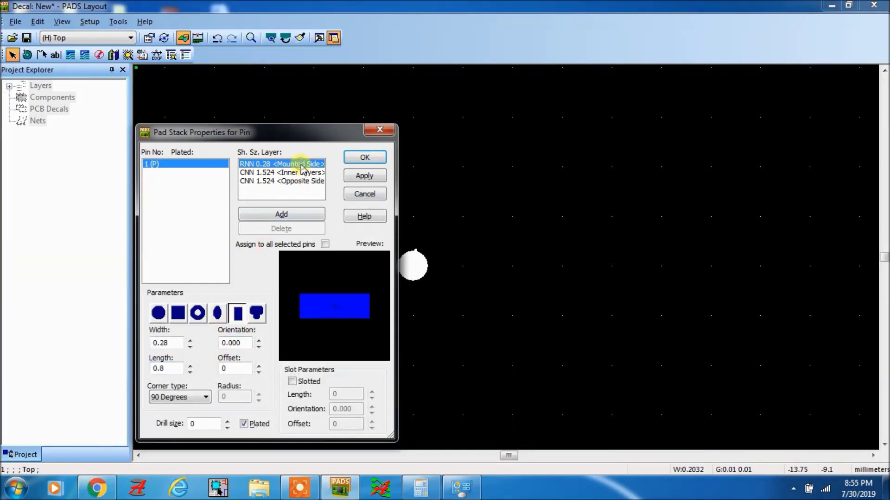
Make pin 1's Inner Layers and Opposite Side pads rectangles with diameter 0
click(269, 173)
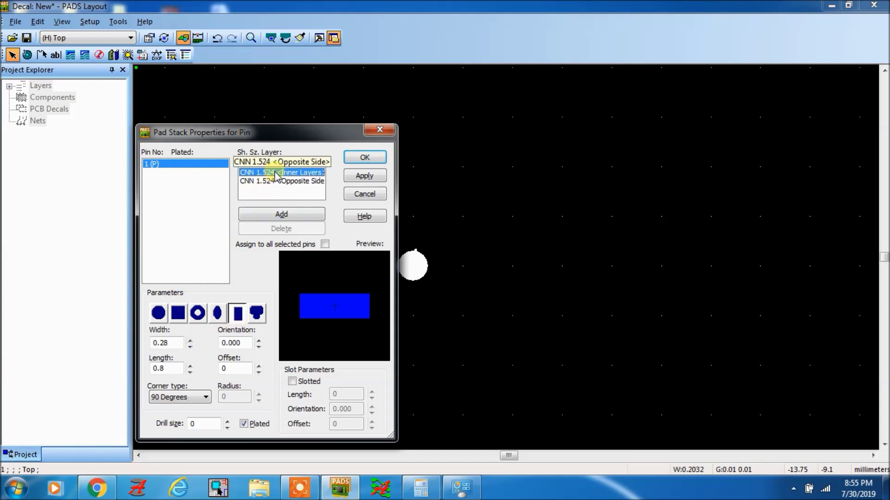
drag(178, 344, 141, 355)
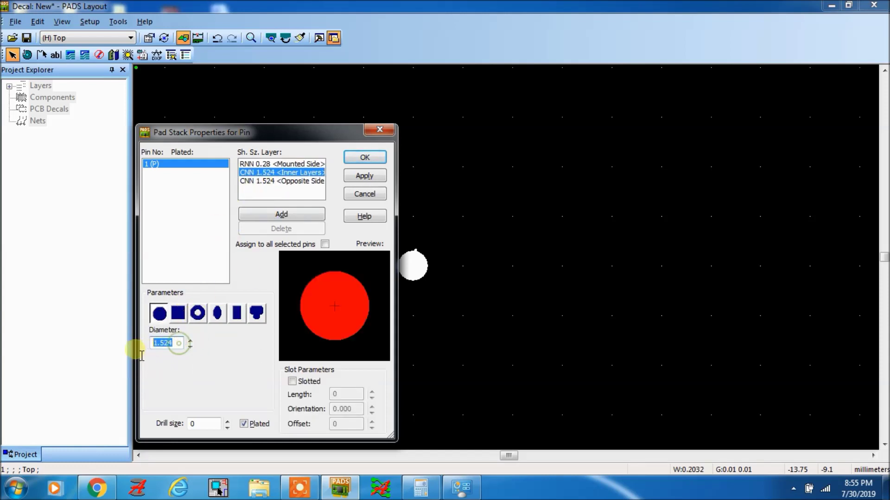
text(0)
click(291, 181)
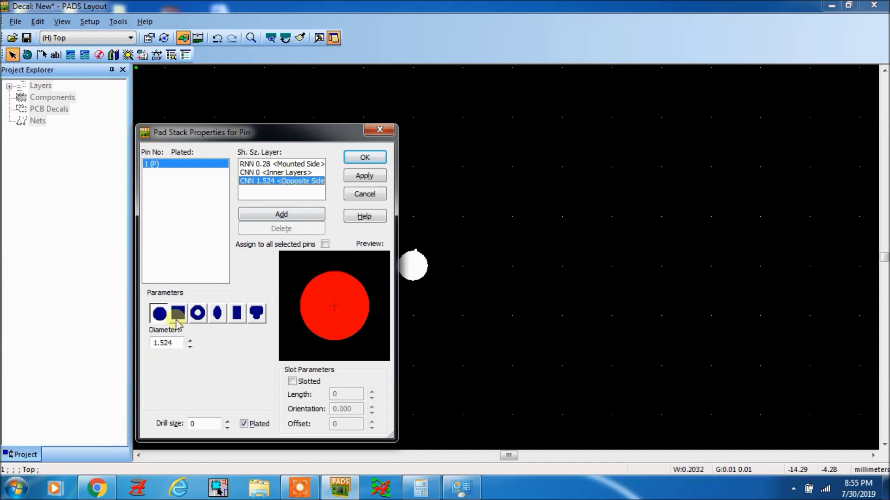
drag(172, 348, 147, 347)
text(0)
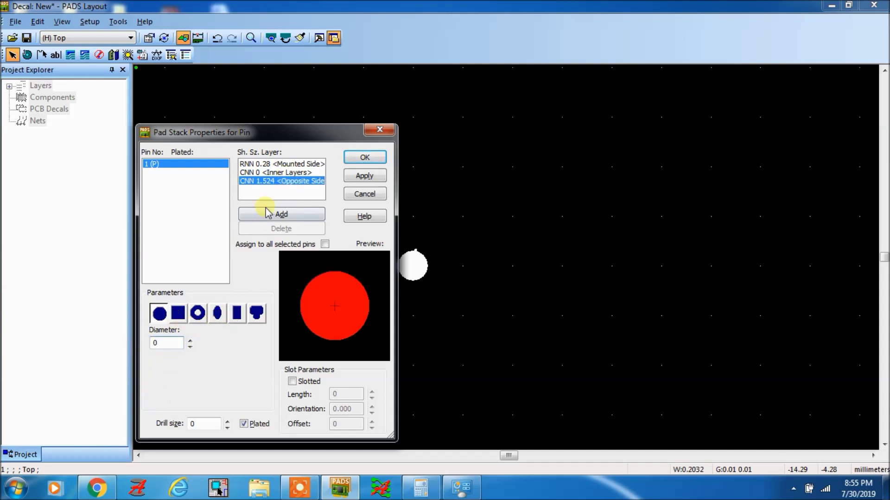
click(285, 172)
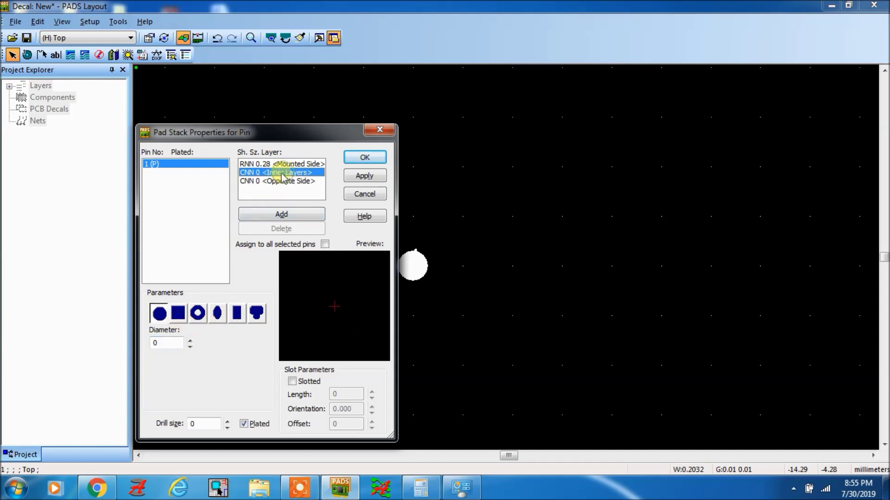
click(237, 314)
click(284, 181)
click(236, 313)
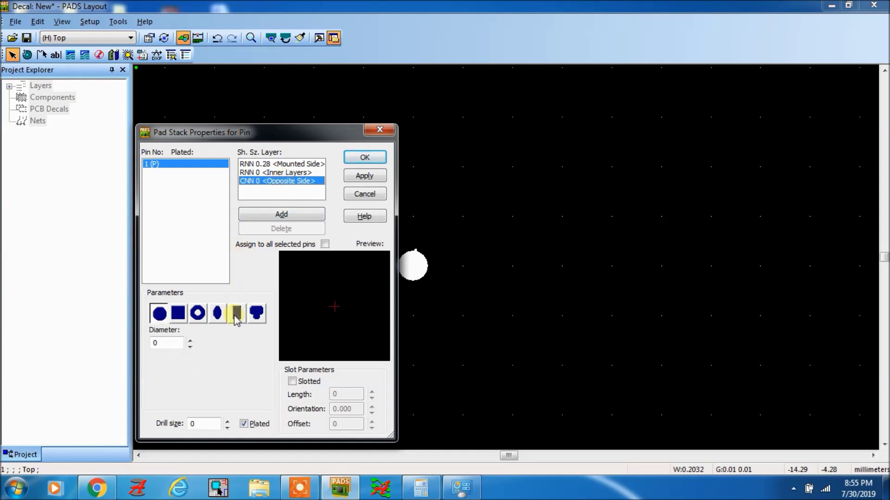
click(271, 220)
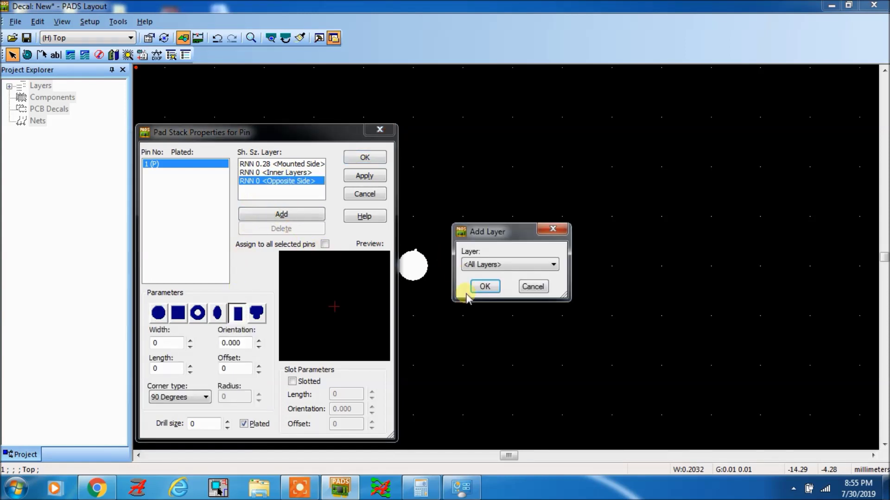
Add a rectangular Solder Mask Top layer to pin 1's pad stack
click(503, 266)
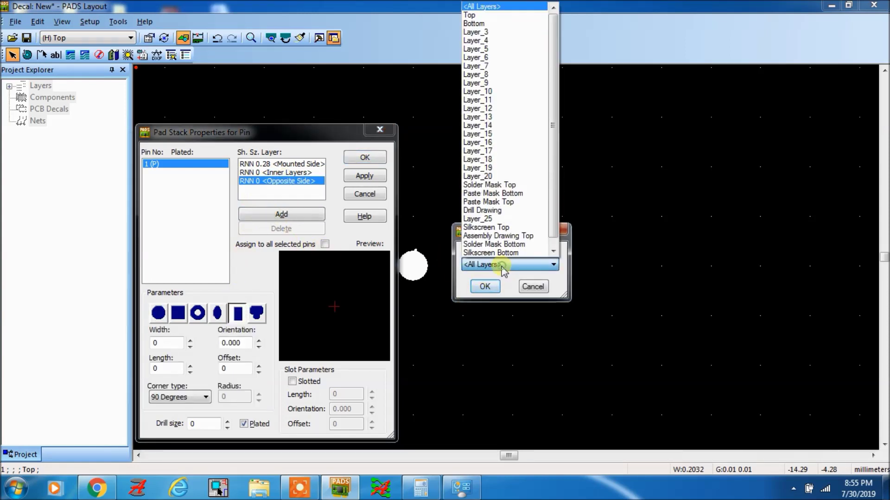
click(489, 185)
click(482, 290)
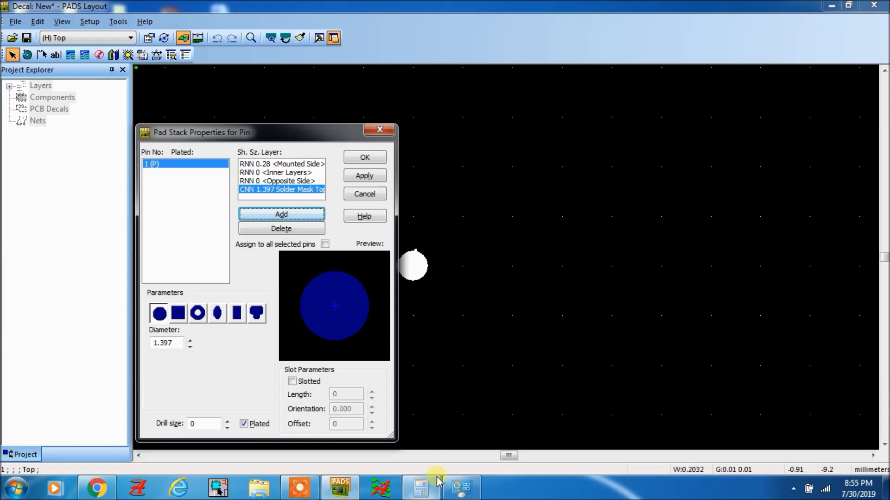
click(237, 313)
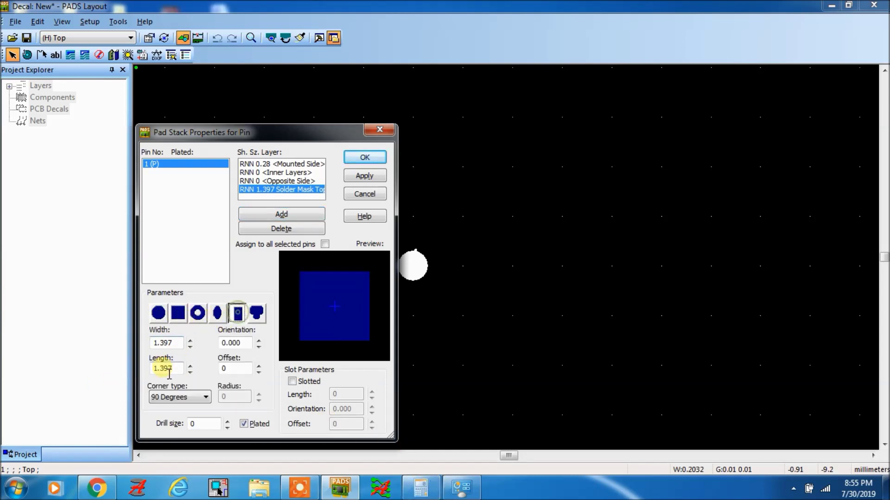
Compute 0.28 + 0.1524 in Calculator and enter 0.4324 as the solder mask width
drag(174, 343, 156, 356)
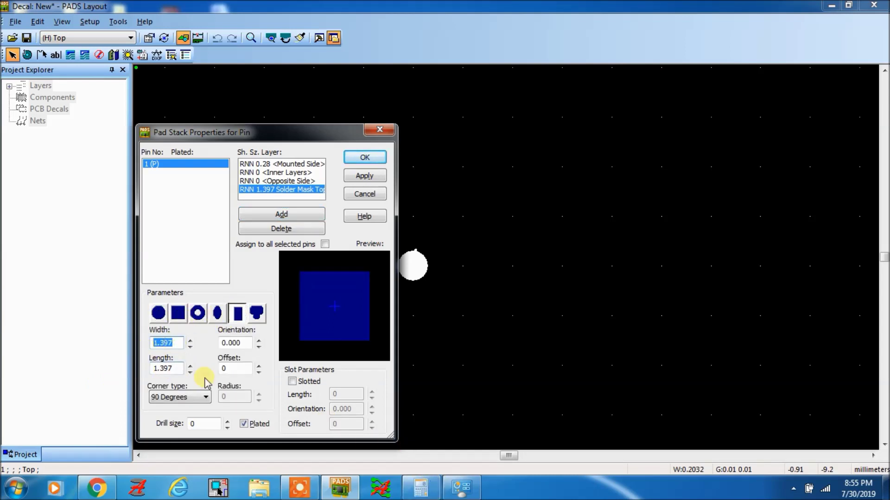
click(421, 486)
click(472, 299)
click(446, 238)
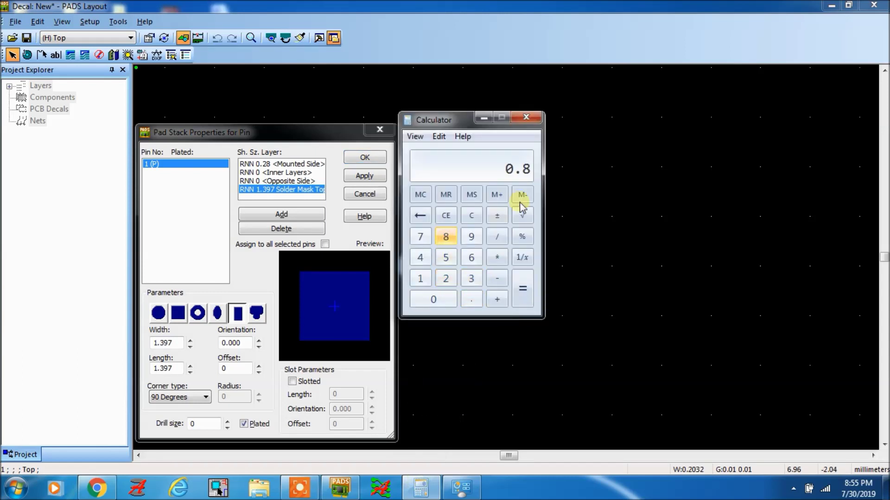
click(472, 299)
click(446, 278)
click(446, 237)
click(496, 301)
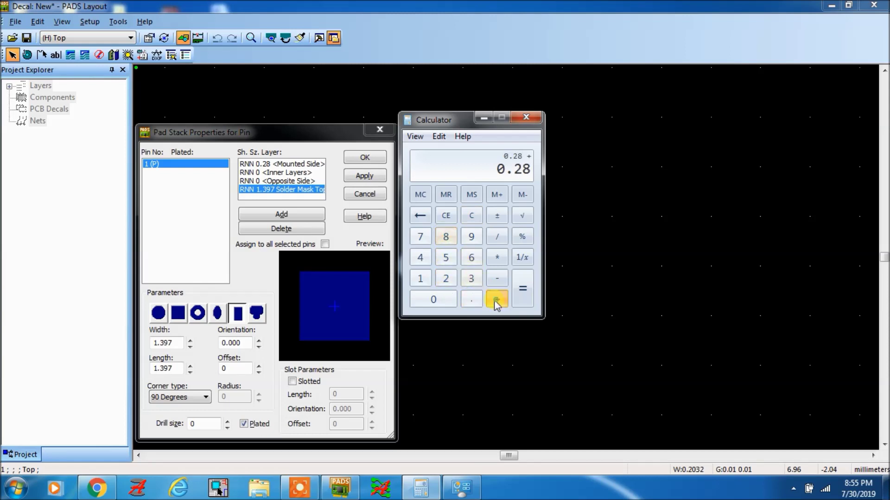
click(472, 300)
click(420, 278)
click(445, 258)
click(446, 278)
click(421, 259)
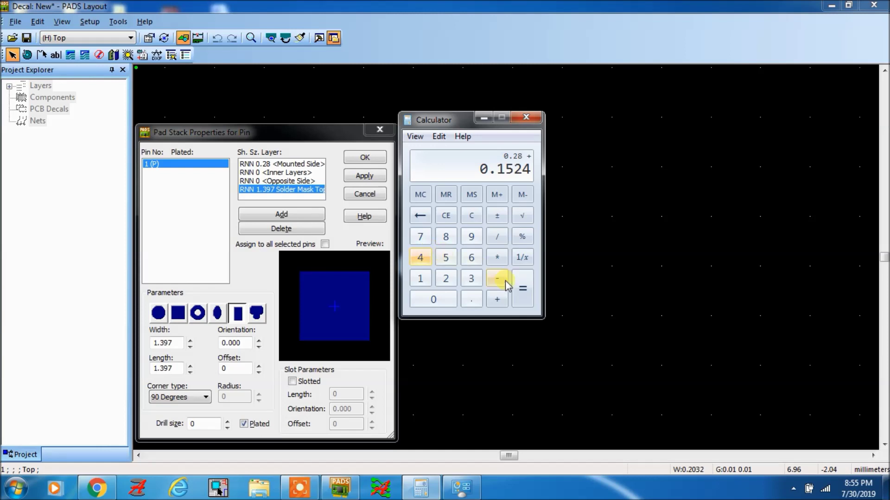
click(526, 297)
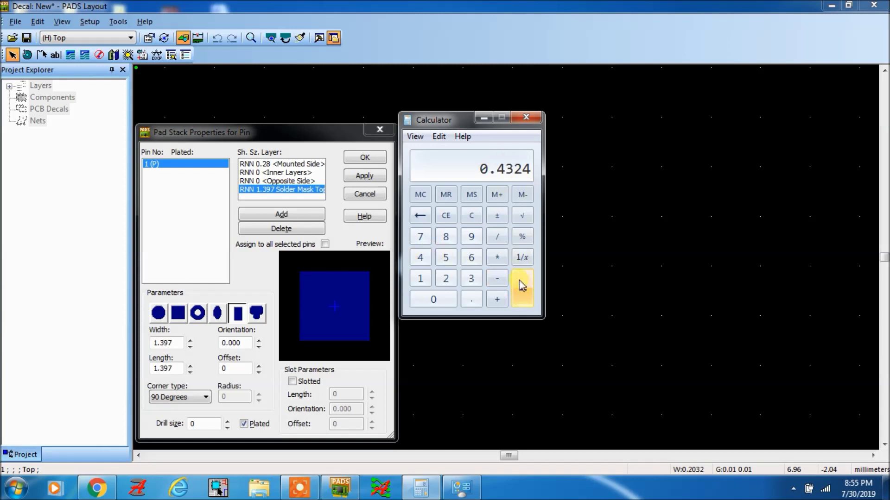
click(440, 135)
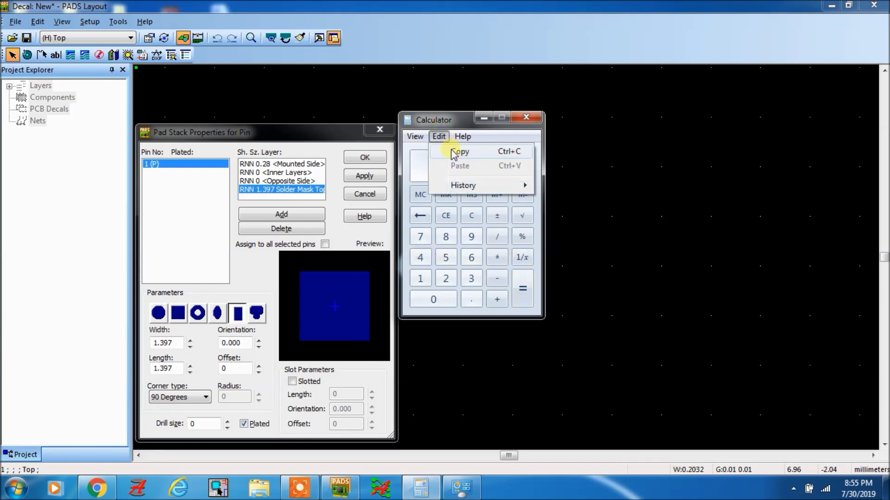
click(456, 152)
drag(171, 345, 155, 345)
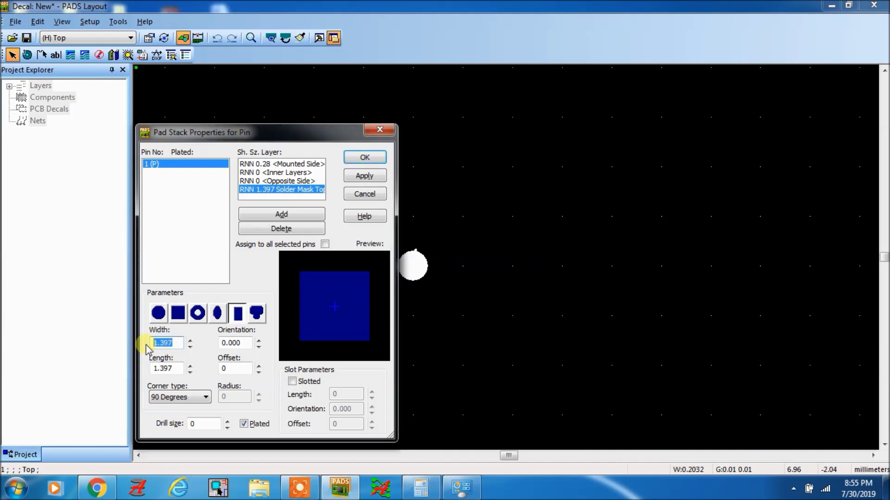
click(172, 368)
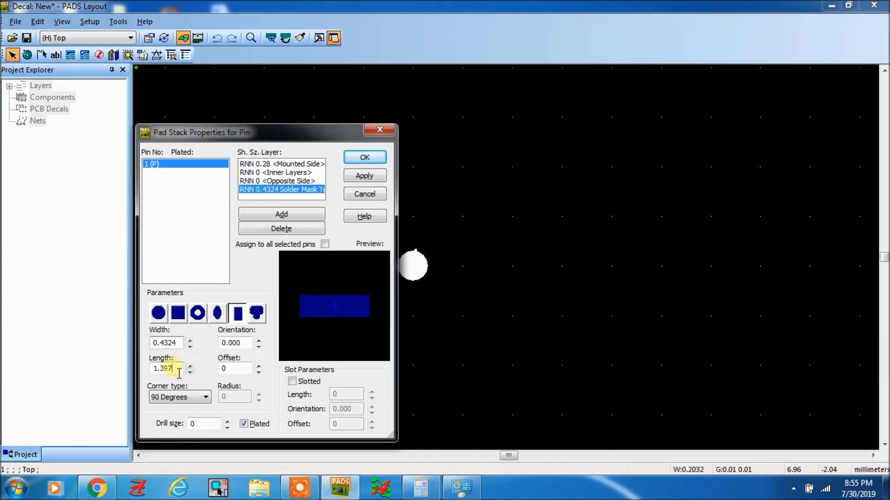
Compute 0.8 + 0.1524 in Calculator and paste 0.9524 as the solder mask length
click(284, 166)
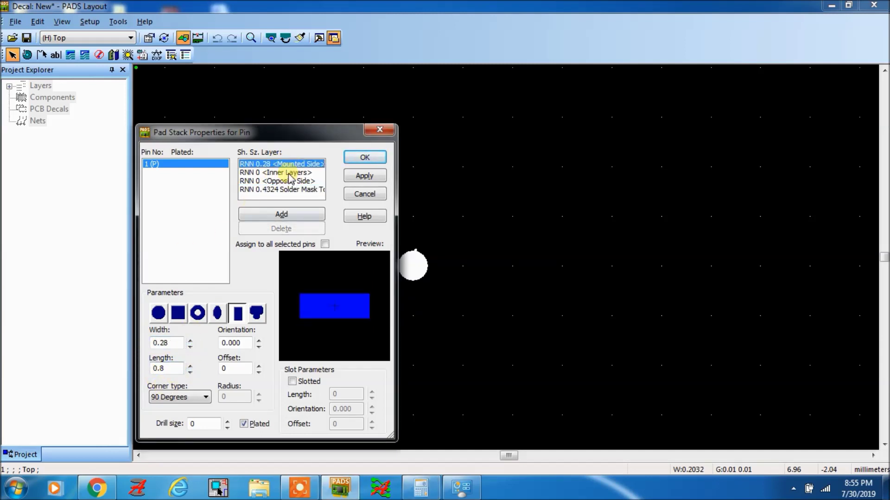
click(283, 190)
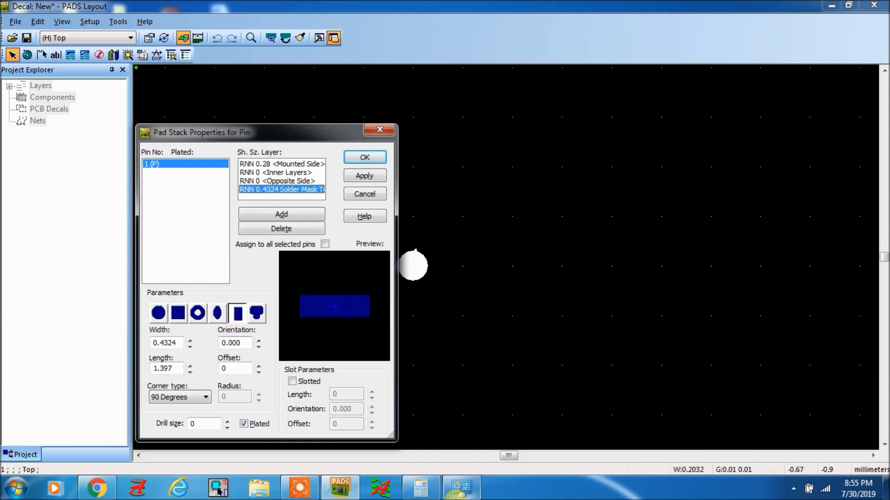
click(423, 490)
click(471, 216)
click(471, 299)
click(445, 236)
click(497, 299)
click(471, 299)
click(420, 278)
click(446, 258)
click(446, 278)
click(421, 257)
click(523, 288)
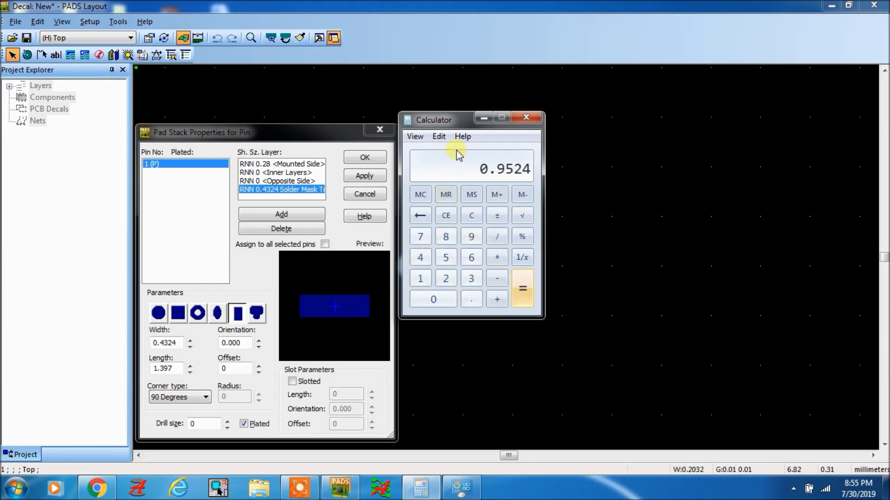
click(438, 136)
click(454, 154)
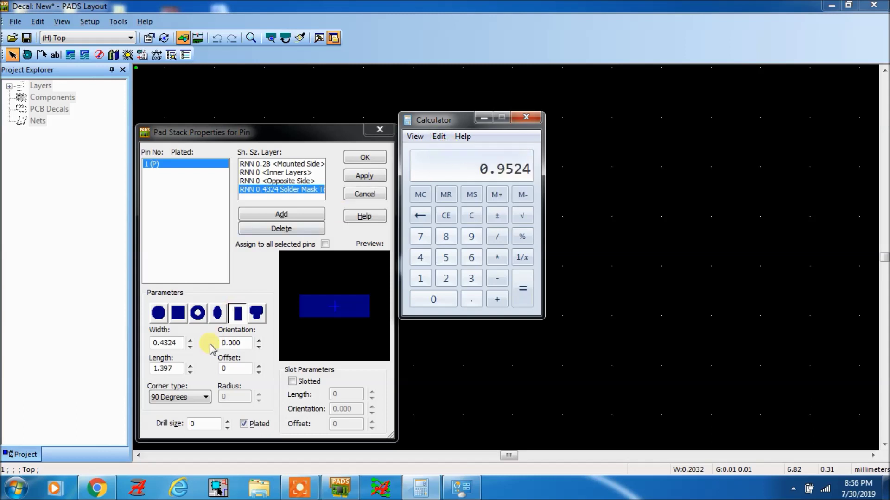
double_click(163, 368)
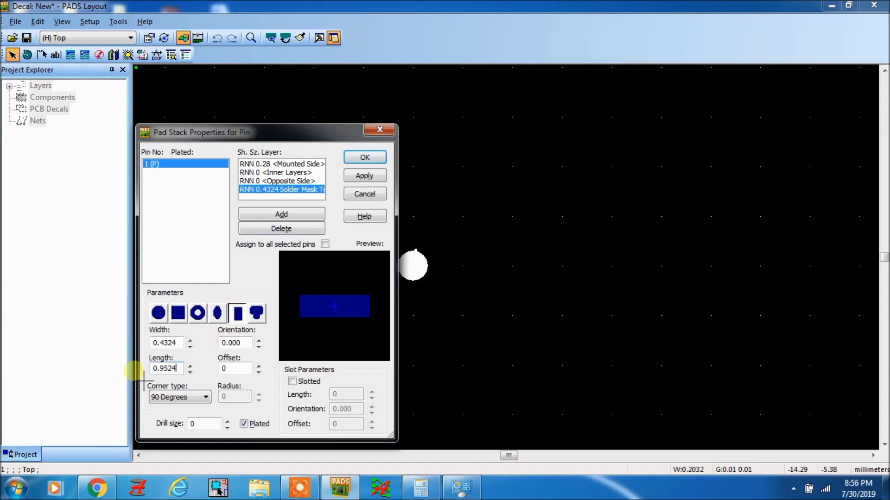
Add a rectangular Paste Mask Top layer to pin 1's pad stack
click(284, 217)
click(505, 264)
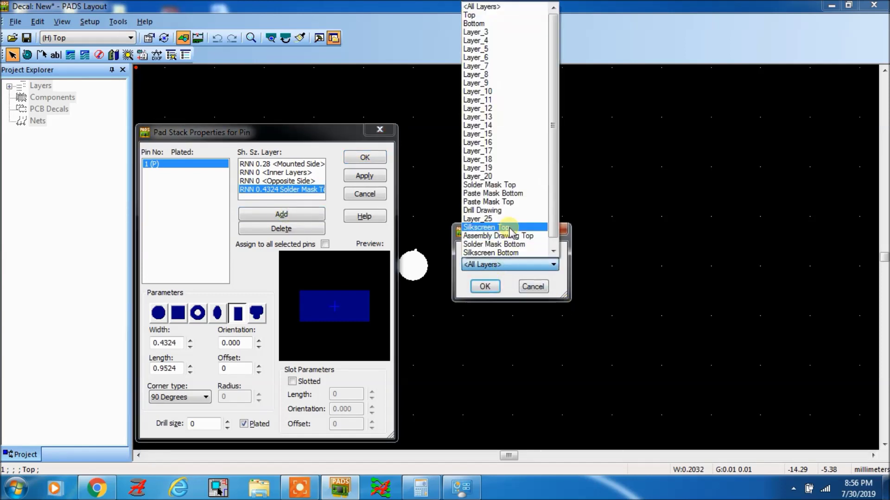
click(508, 202)
click(484, 287)
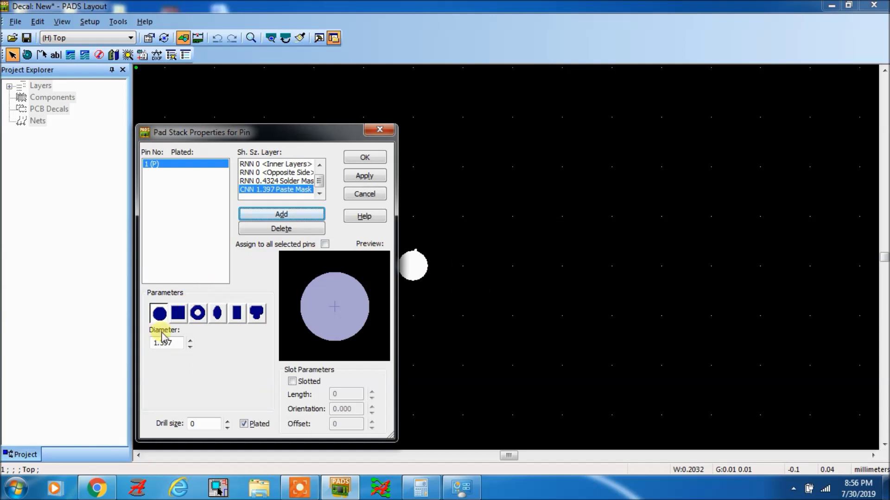
click(238, 314)
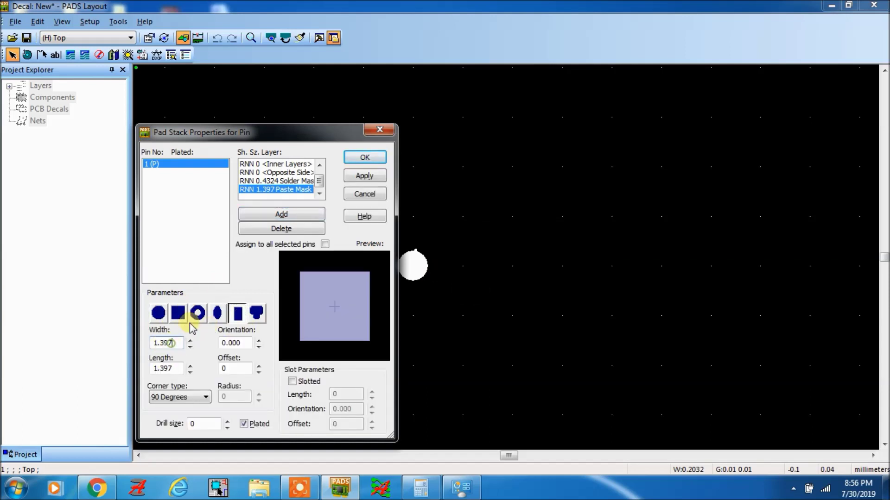
Size the paste mask 0.28 by 0.8 and apply the pad stack settings
click(320, 165)
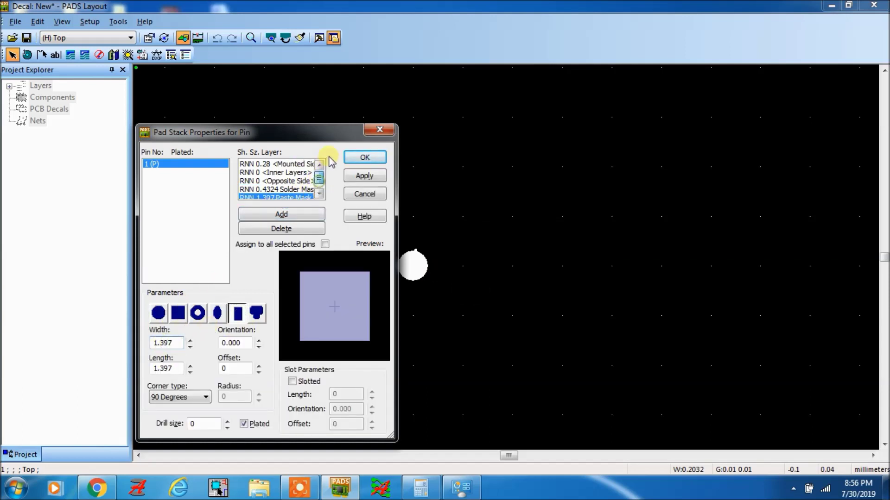
click(294, 164)
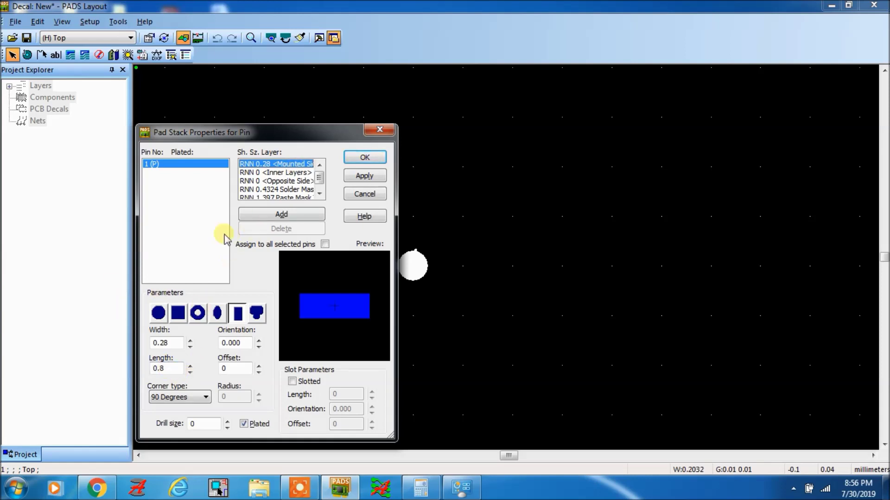
scroll(319, 180, down, 1)
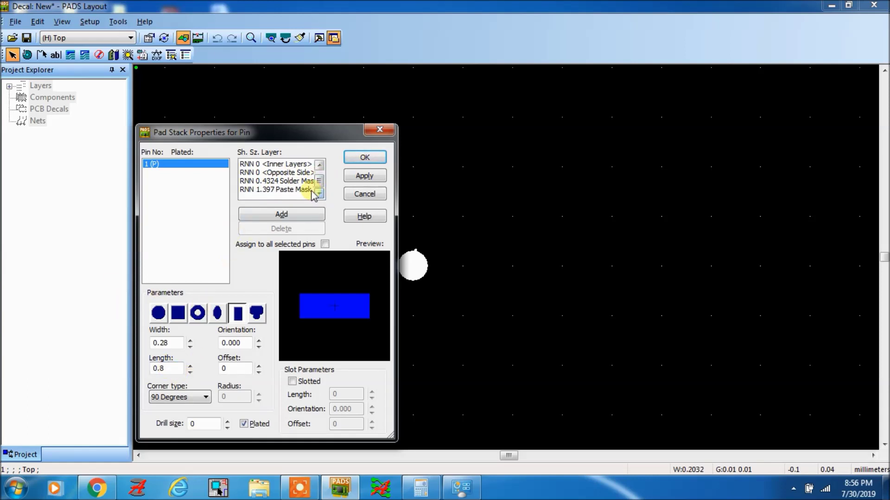
click(292, 189)
drag(182, 347, 146, 347)
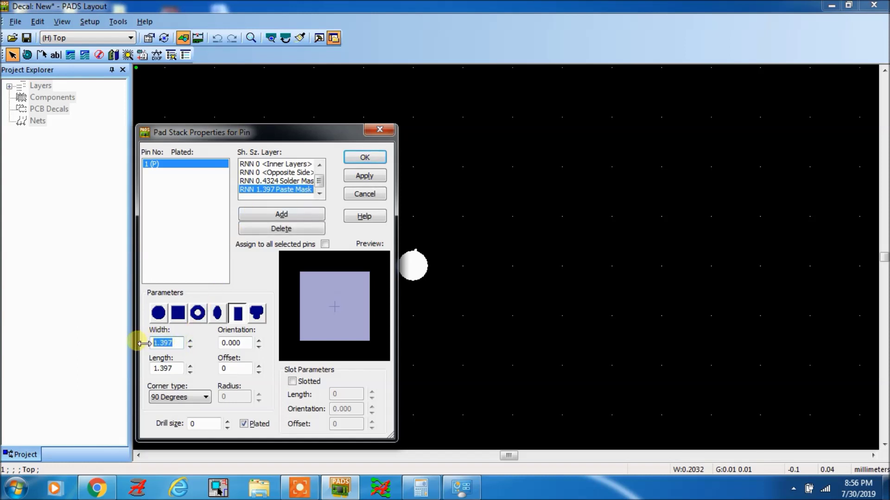
text(.28)
drag(180, 368, 120, 367)
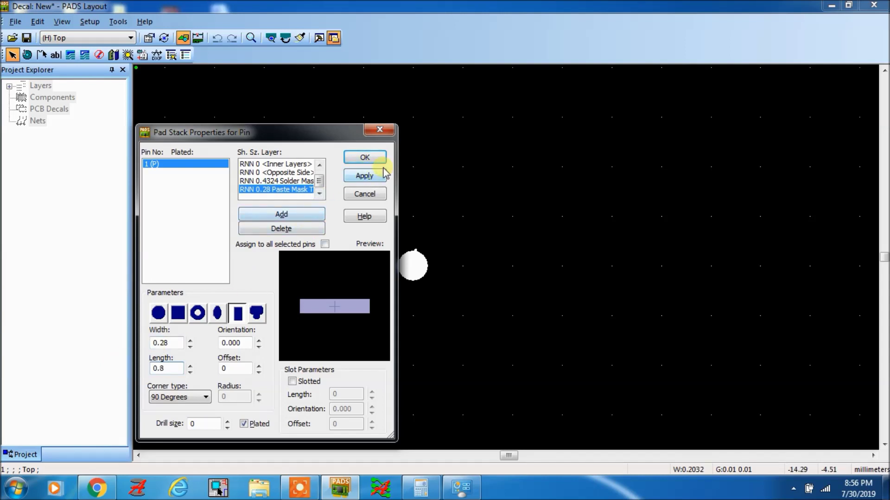
click(368, 180)
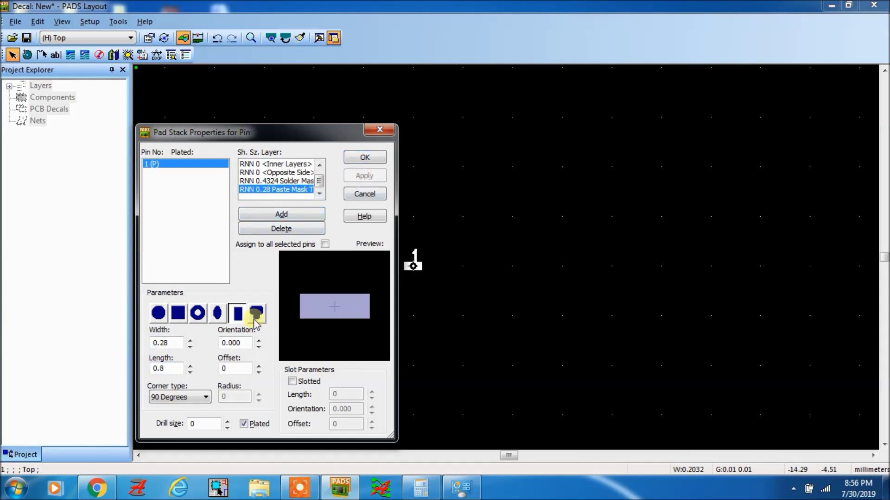
click(365, 157)
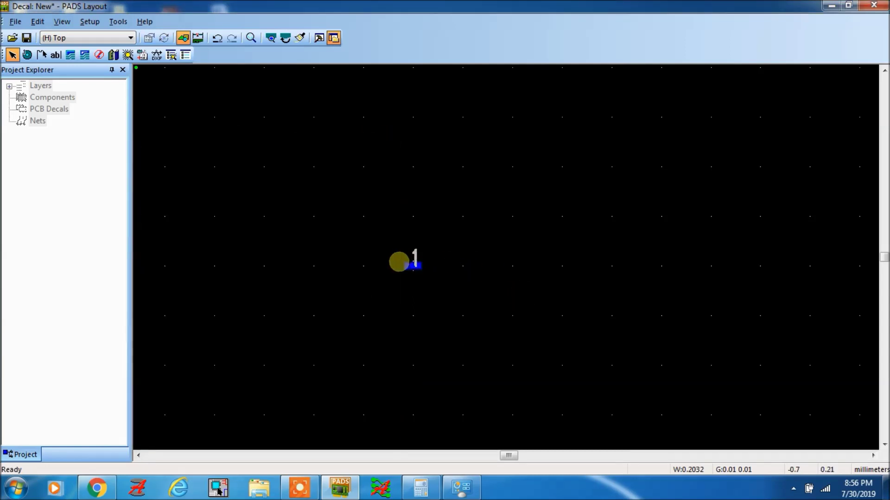
scroll(398, 261, up, 3)
Verify in Terminal Properties that pin 1 sits at X 0, Y 0
click(424, 269)
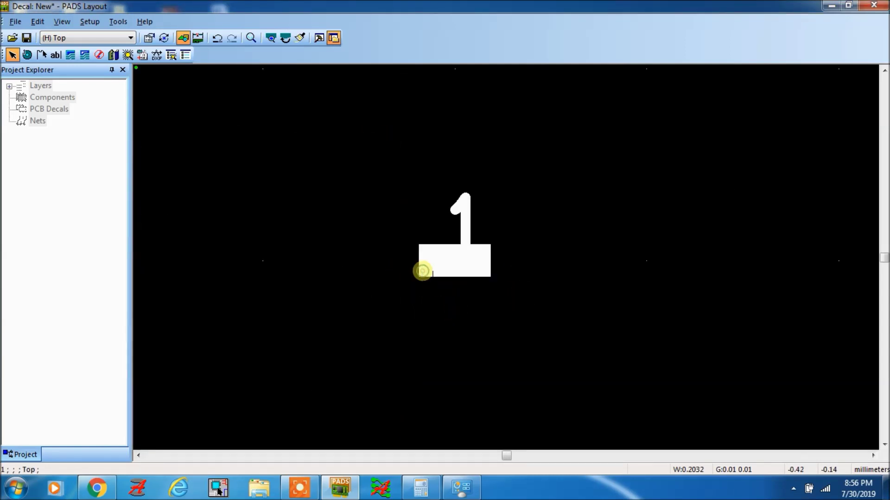
right_click(423, 269)
click(461, 75)
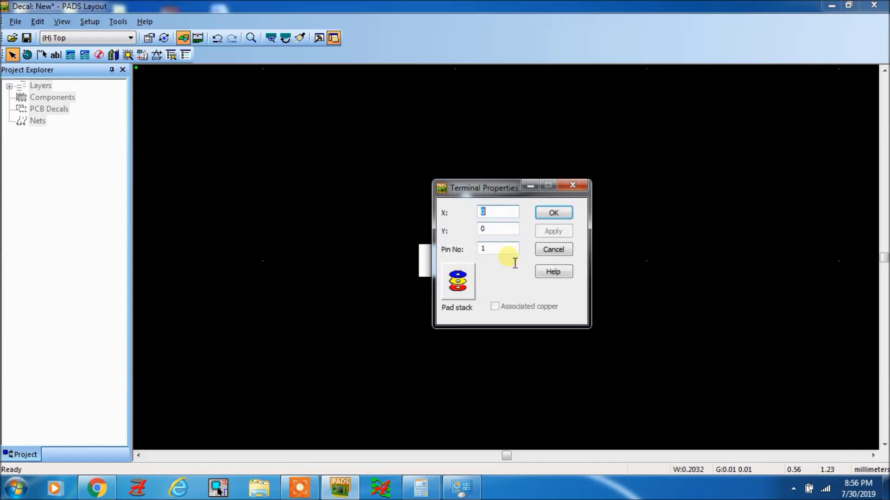
click(559, 215)
click(634, 187)
Bring the Renesas QFN land-pattern drawing back up in Chrome
key(alt+Tab)
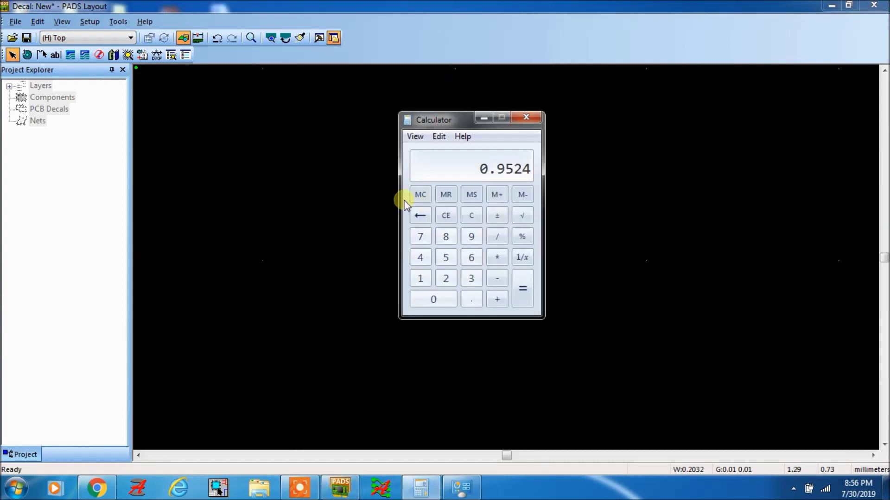
click(83, 450)
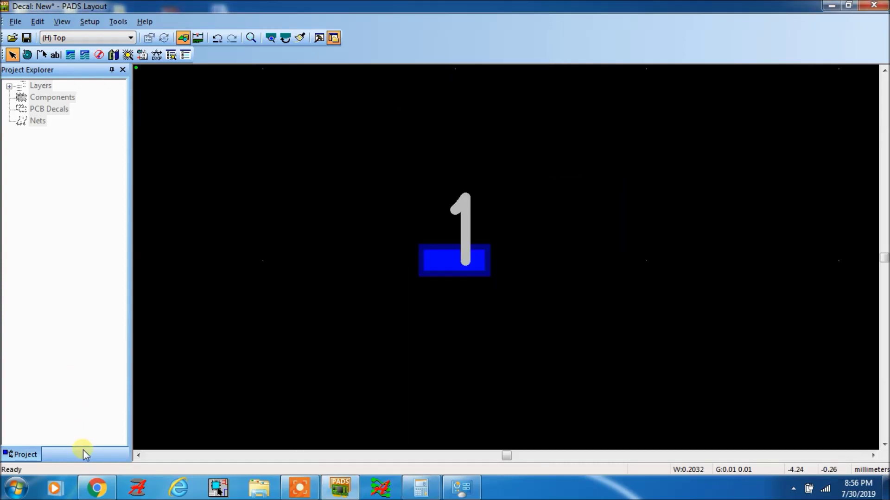
click(96, 487)
scroll(462, 288, up, 1)
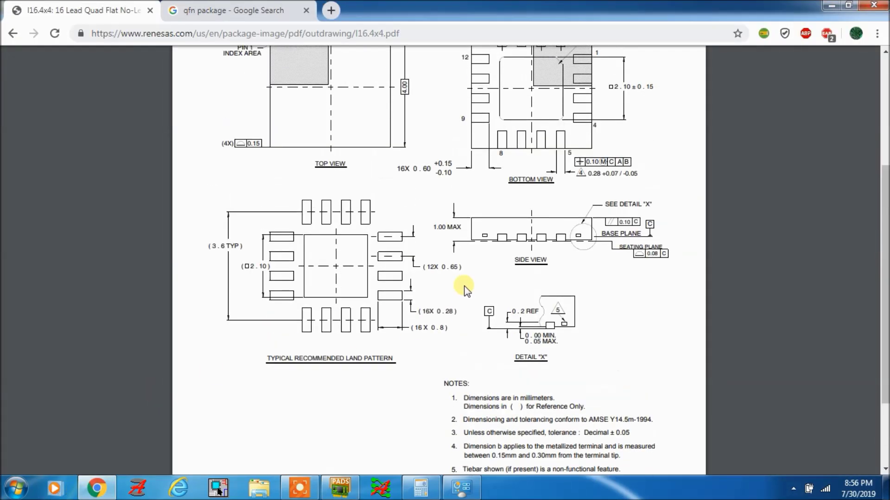
ctrl+scroll(379, 313, up, 1)
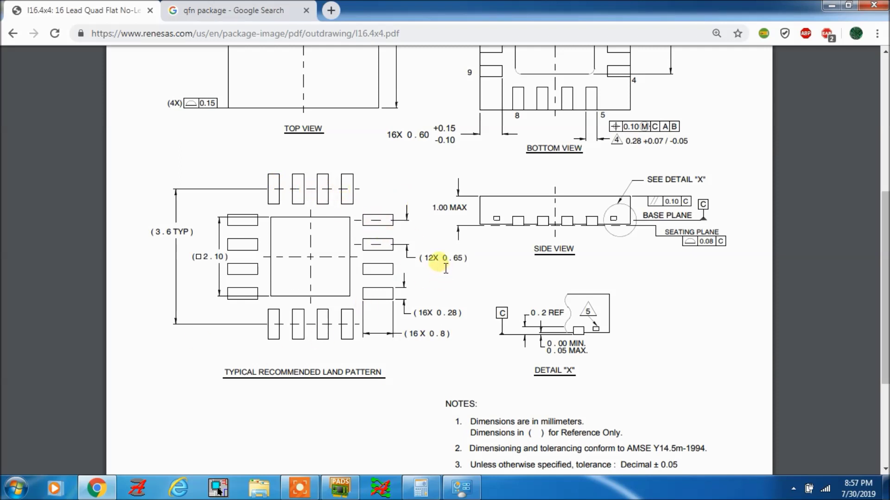
Step and Repeat pad 1 downward, count 3 at 0.65 distance, creating pads 2–4
click(341, 488)
right_click(420, 273)
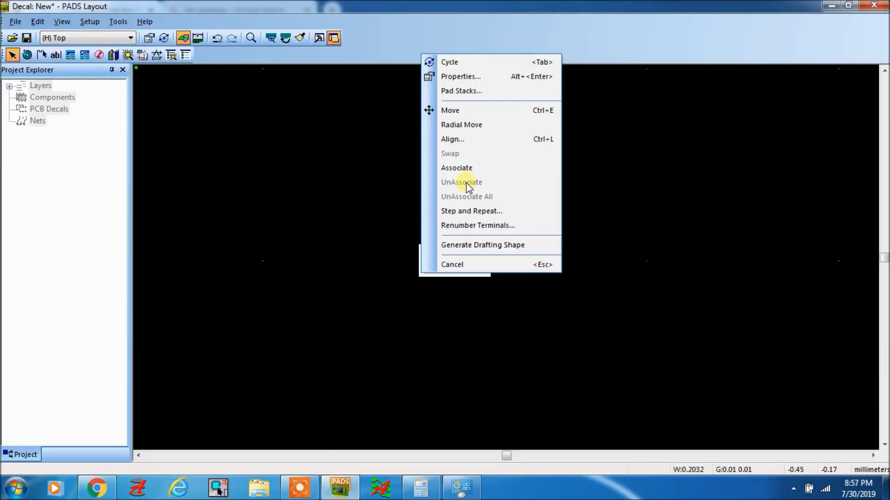
click(456, 212)
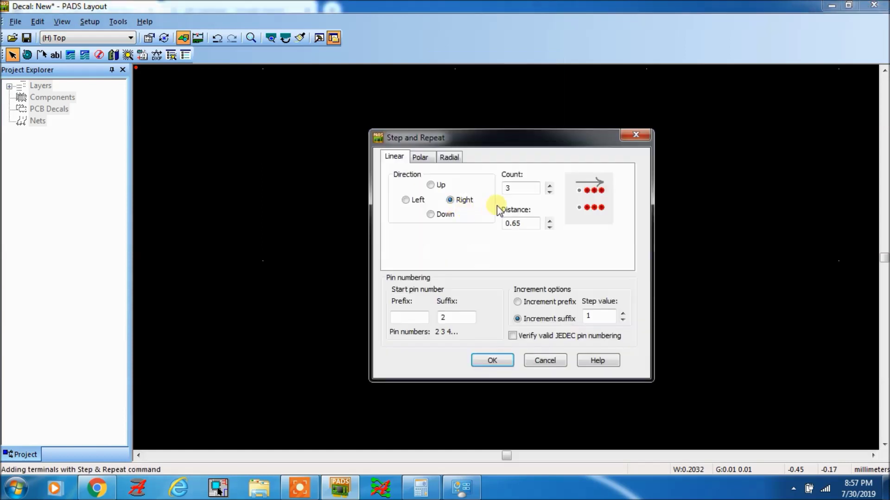
click(430, 214)
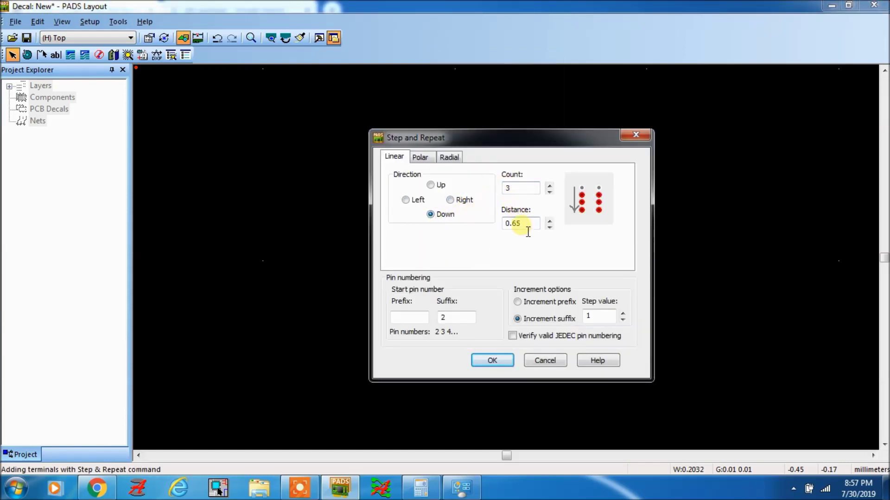
click(491, 361)
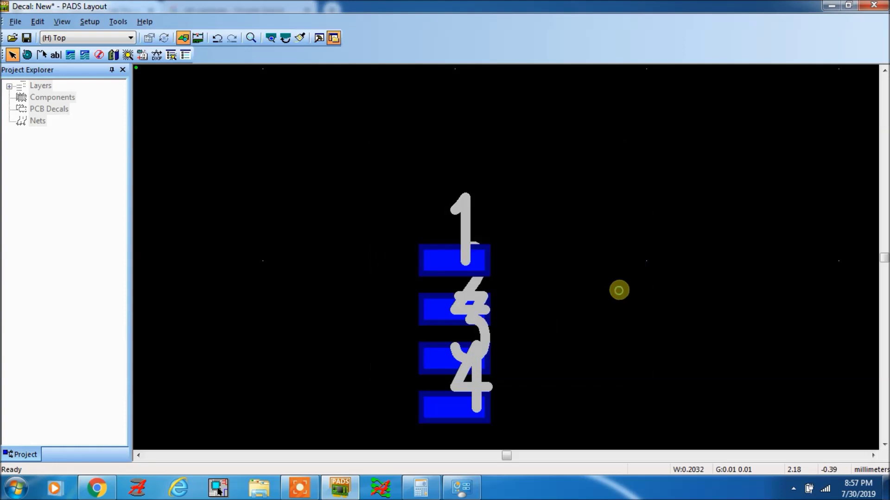
Compare pad 4's position against the land-pattern drawing in Chrome
key(alt+Tab)
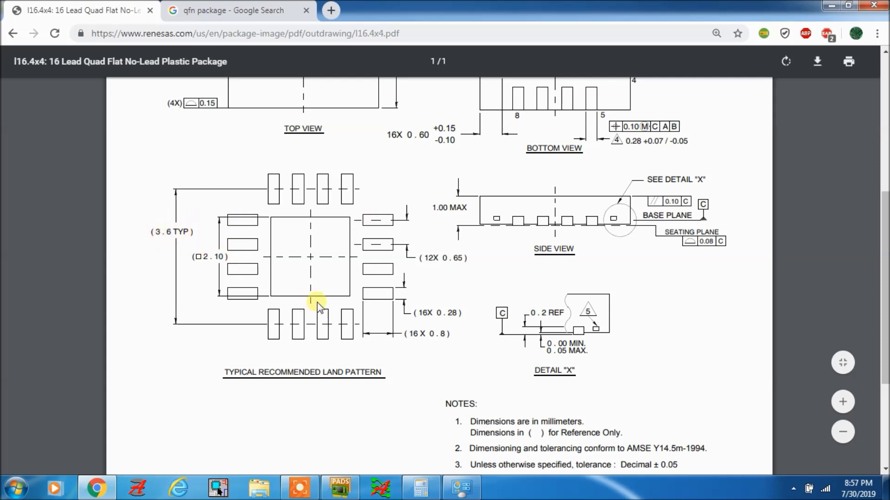
key(alt+Tab)
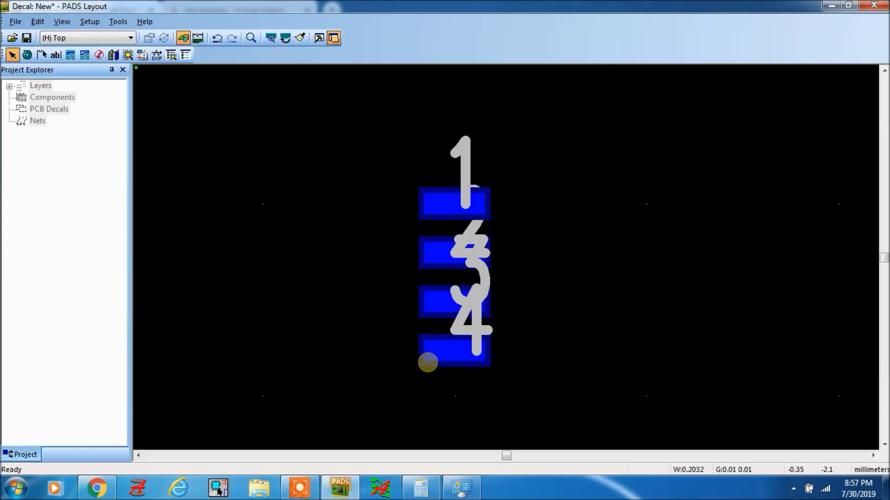
click(430, 360)
key(alt+Tab)
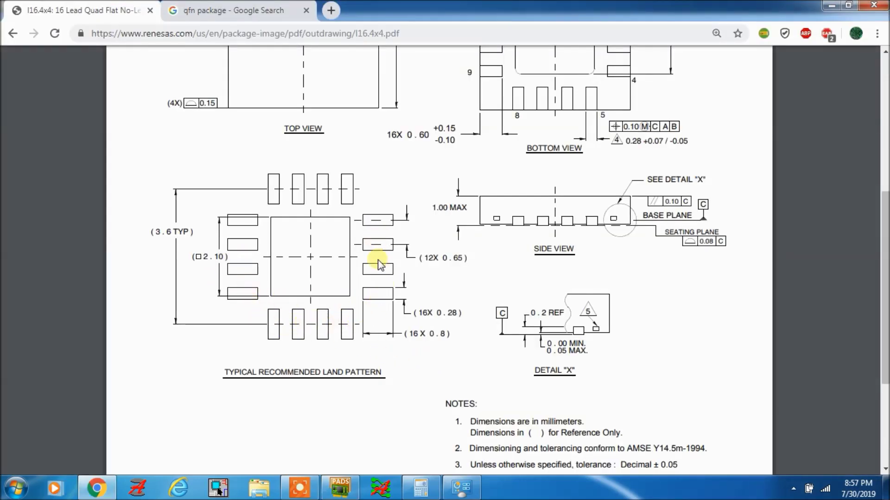
key(alt+Tab)
Step and Repeat pad 4 to the right, count 1 at 3.6 distance, numbered 9
right_click(439, 352)
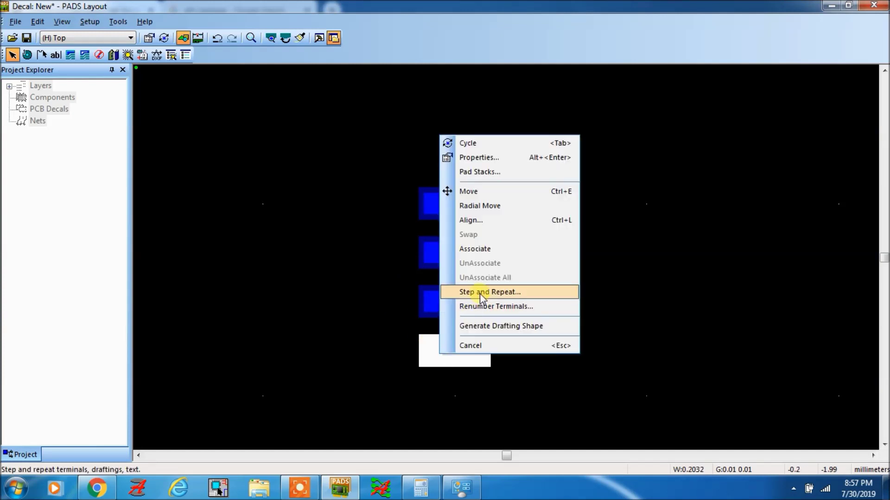
click(480, 293)
click(450, 200)
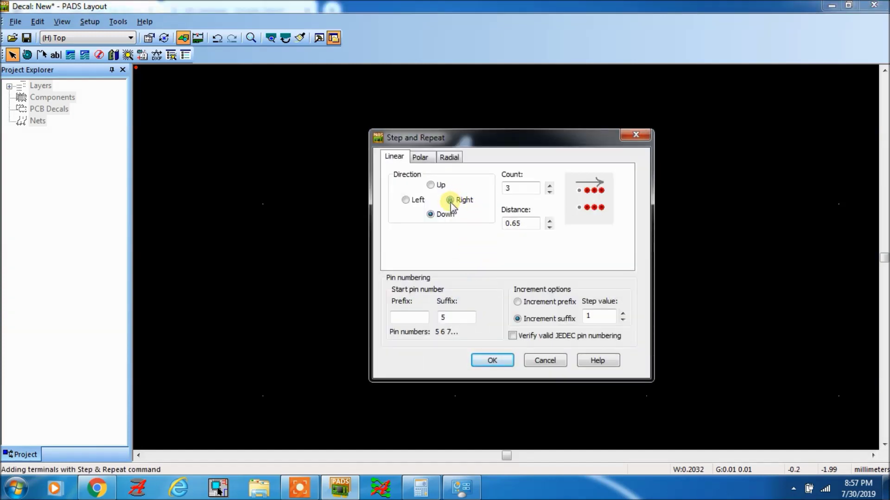
double_click(512, 188)
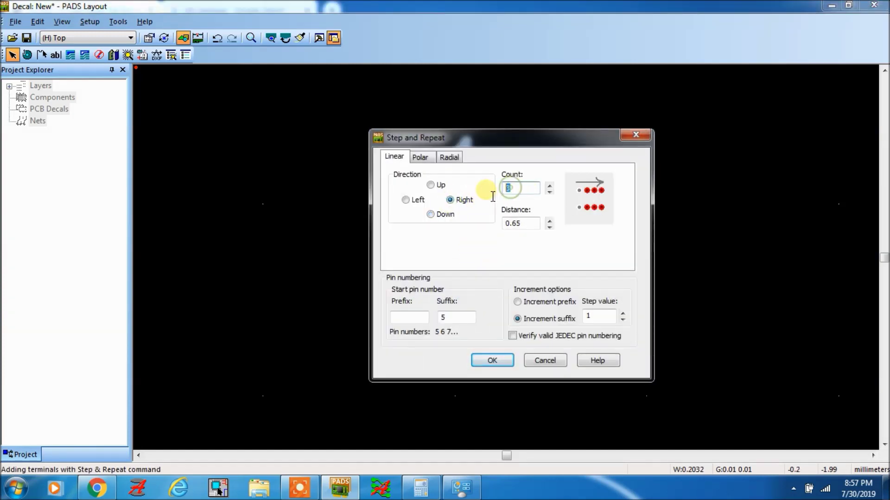
double_click(524, 223)
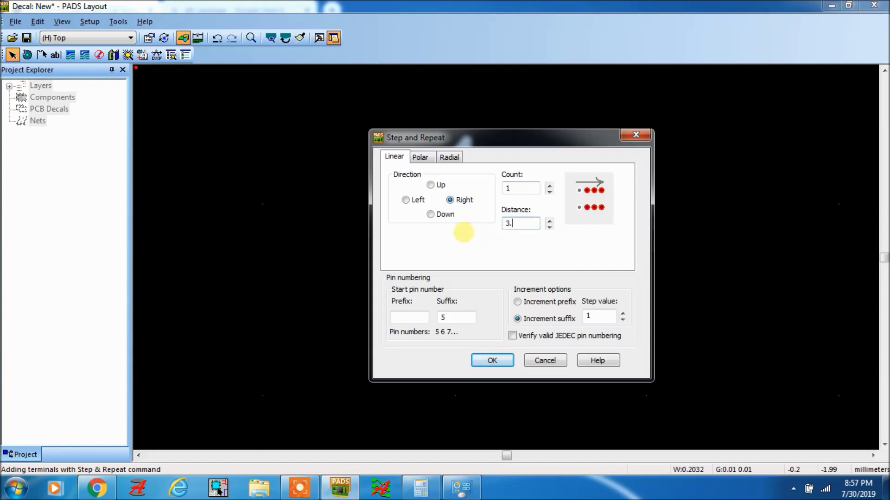
drag(469, 321, 434, 325)
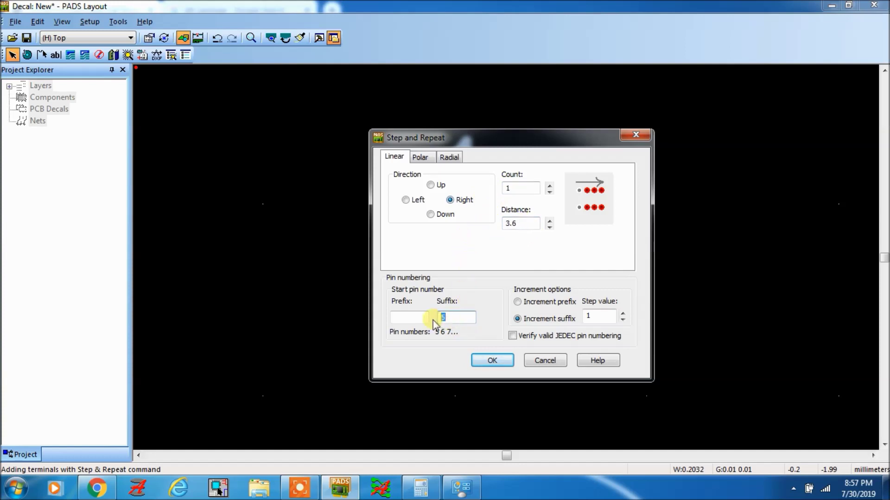
click(491, 361)
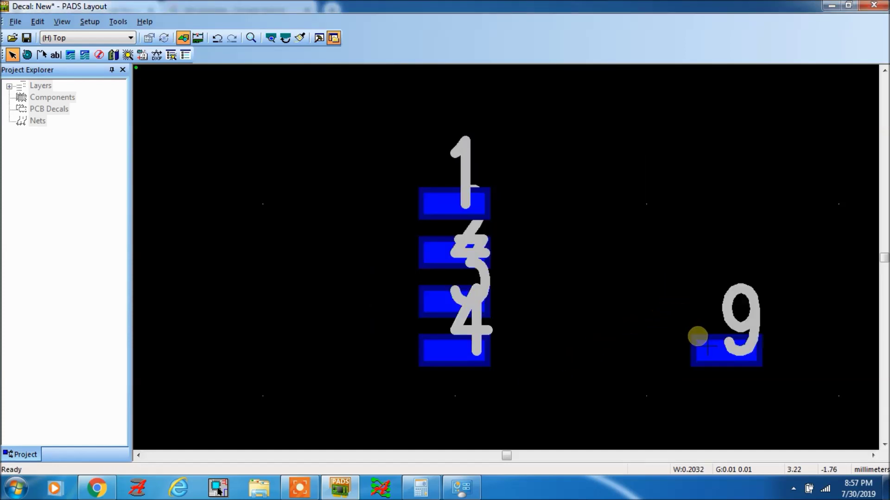
Step and Repeat pad 9 upward with count 3, creating pads 10–12
right_click(698, 340)
click(729, 275)
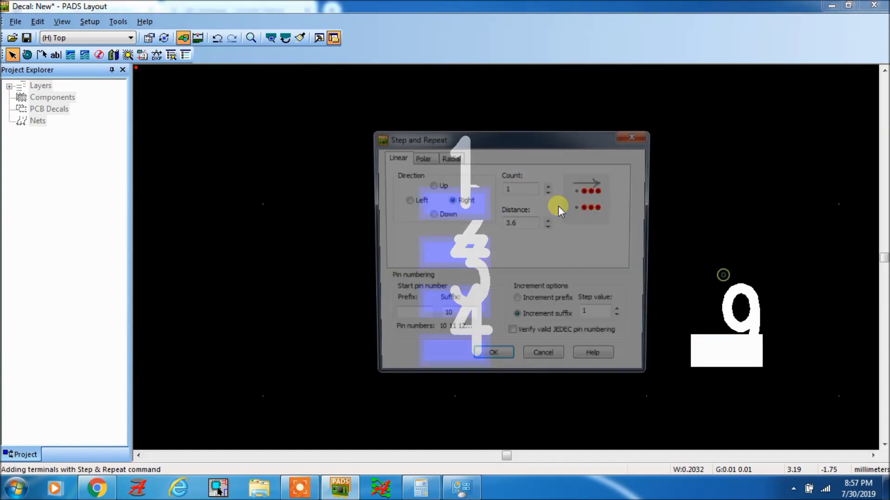
click(431, 184)
double_click(524, 189)
text(3)
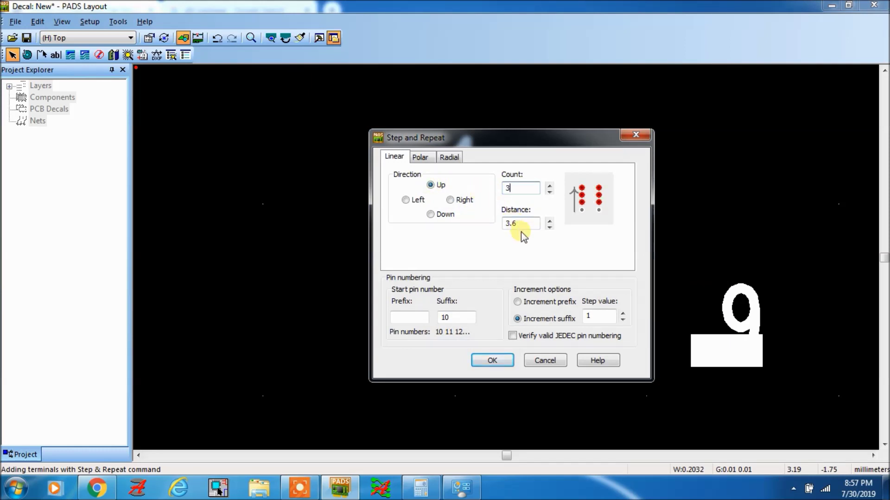
key(Tab)
text(.6)
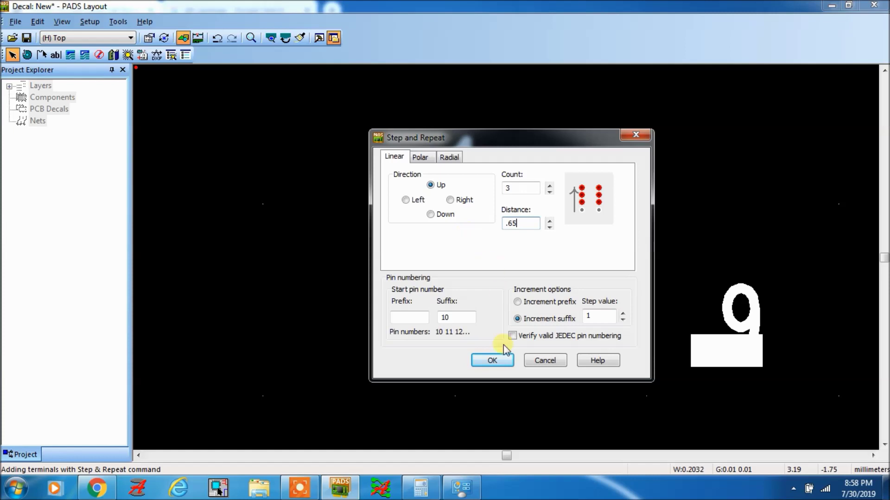
click(492, 361)
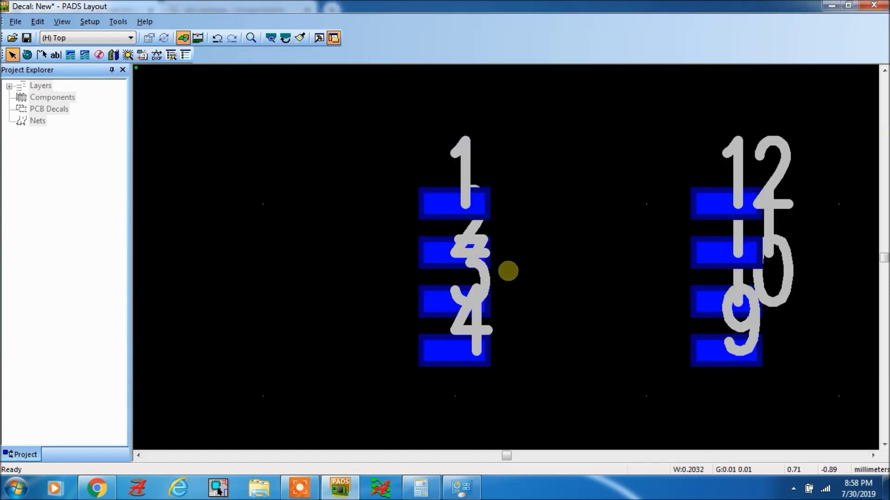
scroll(510, 264, down, 2)
key(alt+Tab)
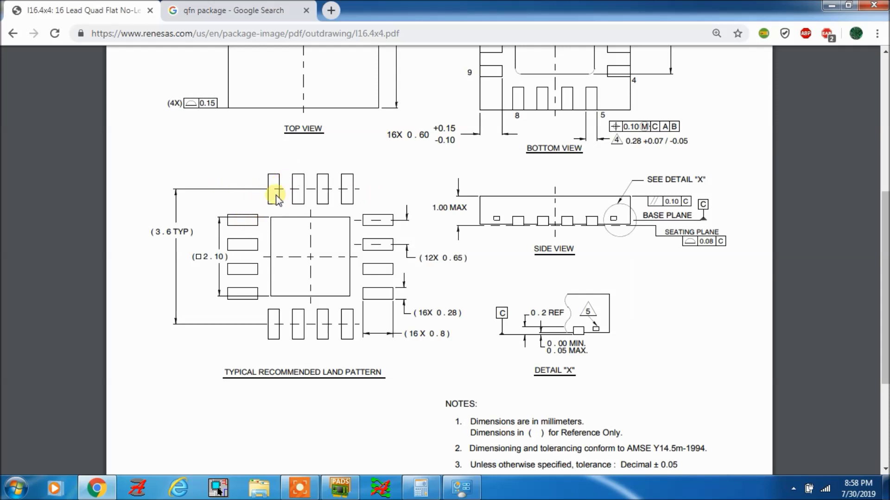
Copy pad 1 with Ctrl+E and place it as pad 5 above the gap between the columns
key(alt+Tab)
click(461, 230)
right_click(459, 231)
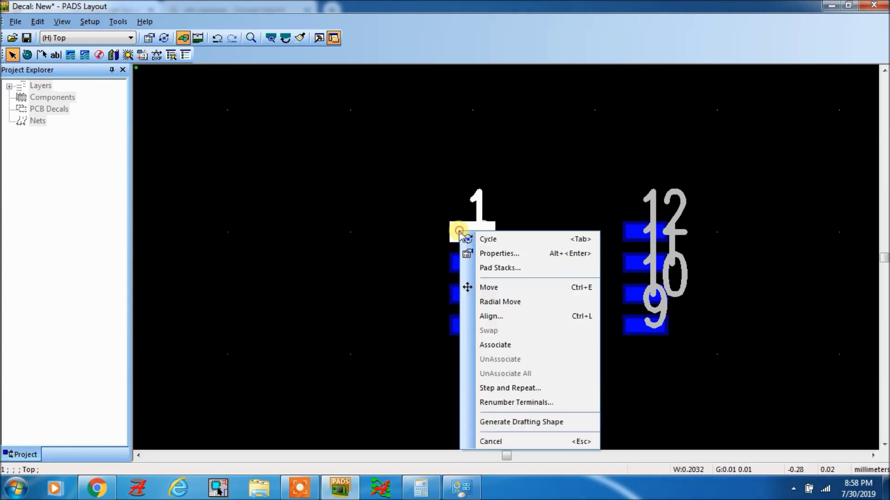
click(401, 176)
click(457, 229)
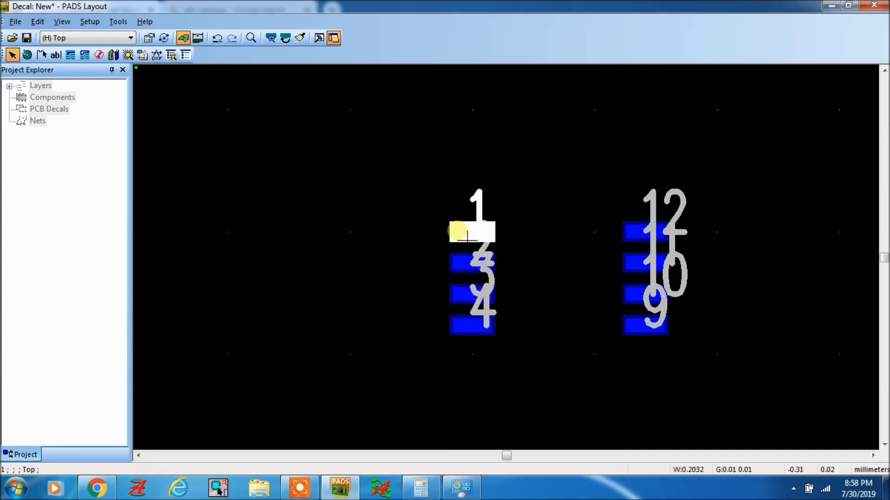
key(ctrl+e)
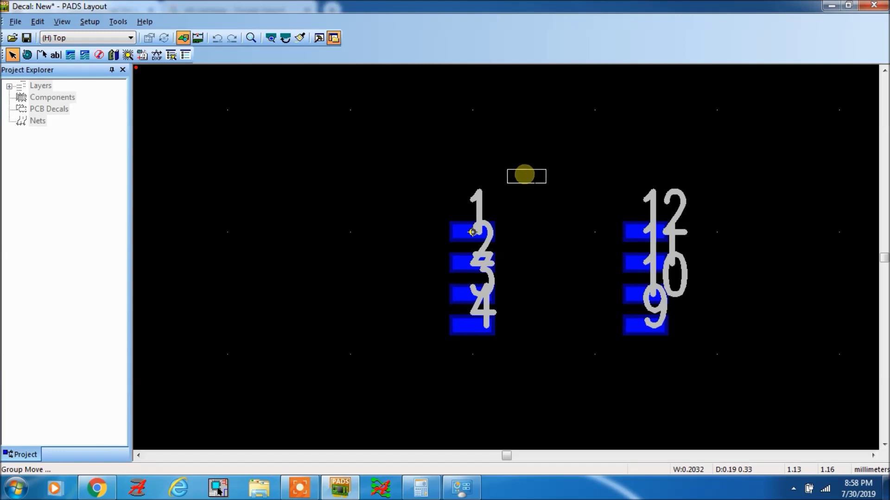
click(530, 196)
click(519, 196)
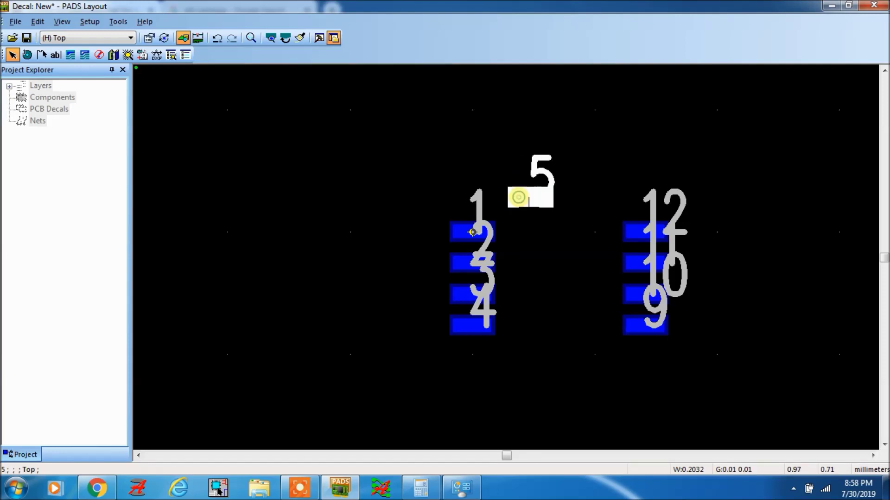
right_click(519, 198)
click(551, 234)
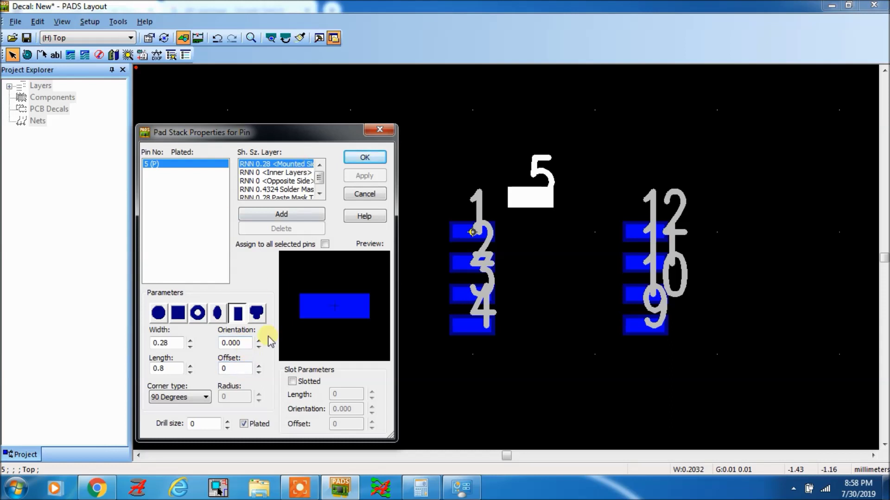
Set pad 5's orientation to 90° on the Mounted Side, Inner Layers and Opposite Side
double_click(238, 344)
text(90)
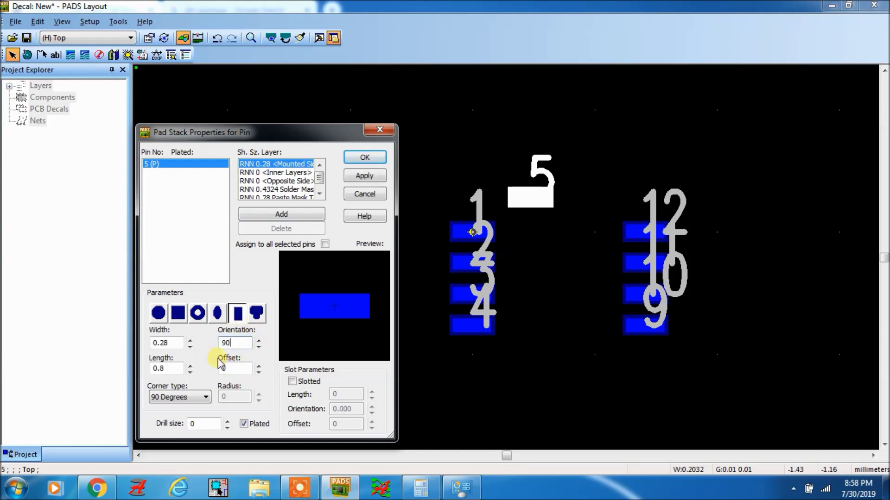
click(291, 172)
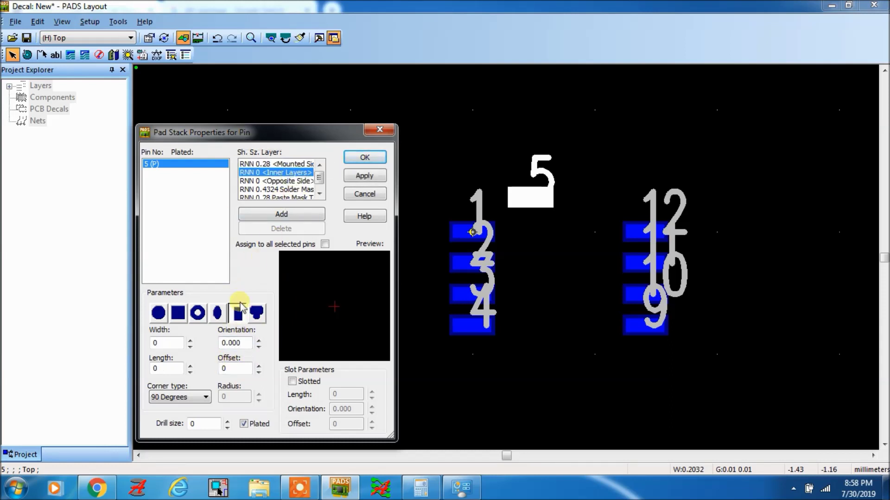
double_click(235, 343)
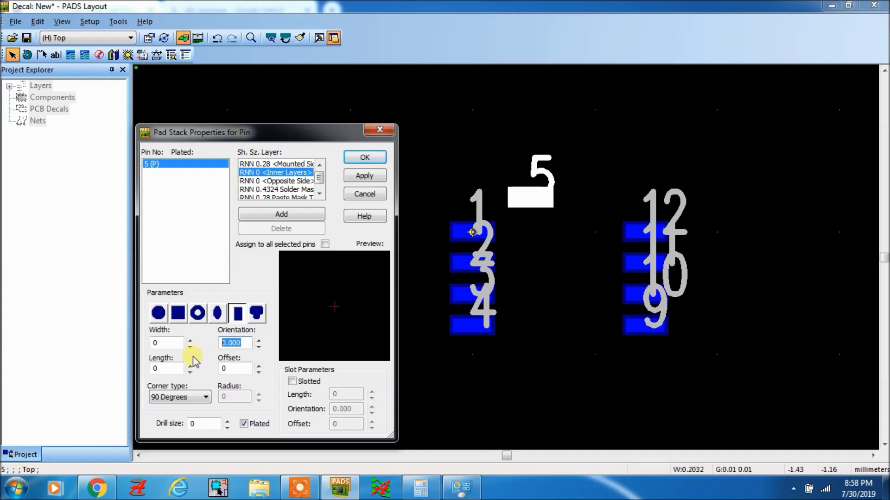
text(90)
click(278, 180)
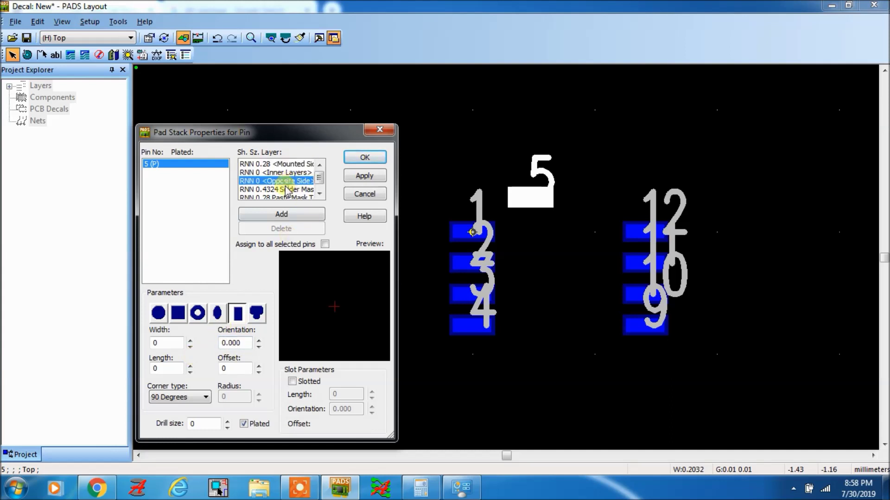
double_click(240, 344)
text(9)
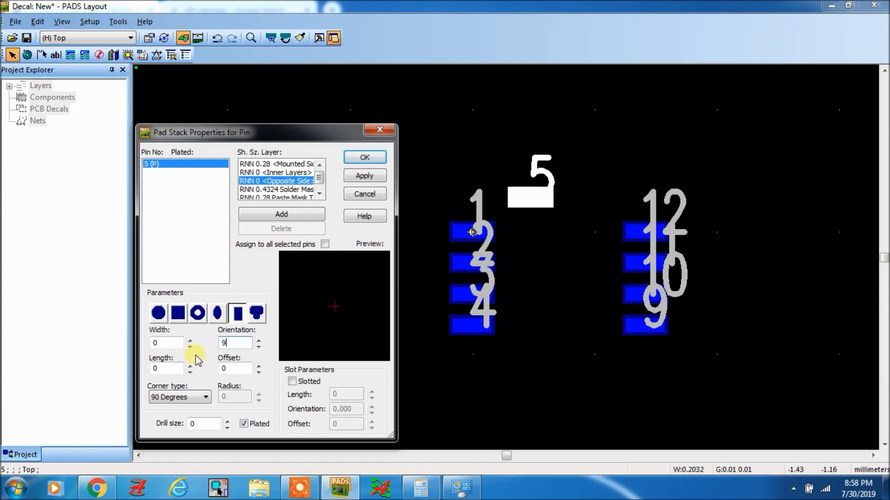
text(0)
Set 90° orientation for Solder Mask and Paste Mask Top, then apply and close Pad Stack Properties
click(284, 190)
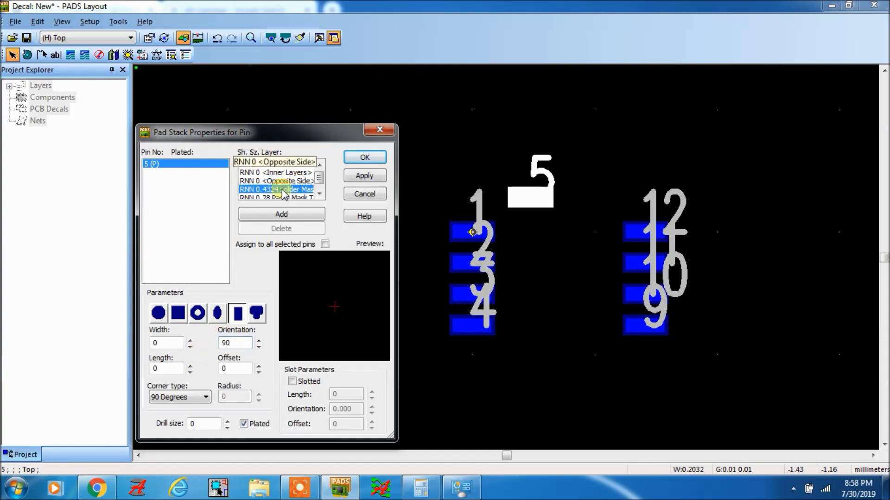
double_click(237, 344)
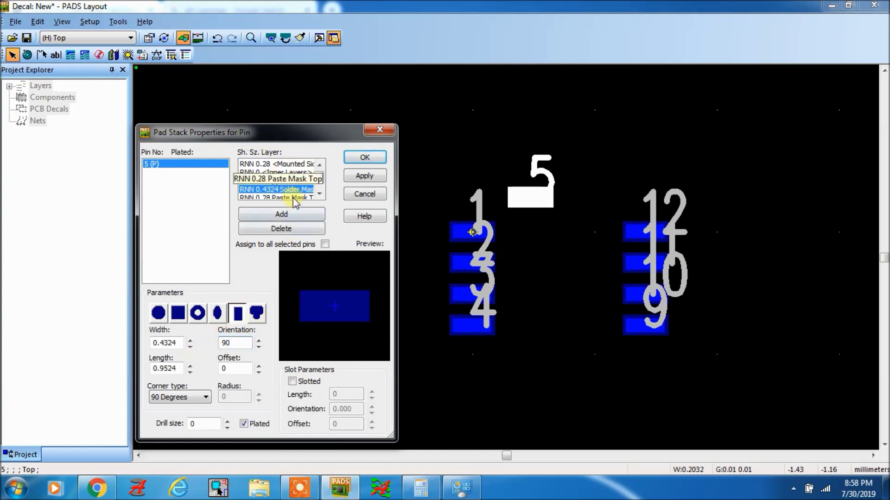
click(320, 194)
click(278, 190)
double_click(238, 343)
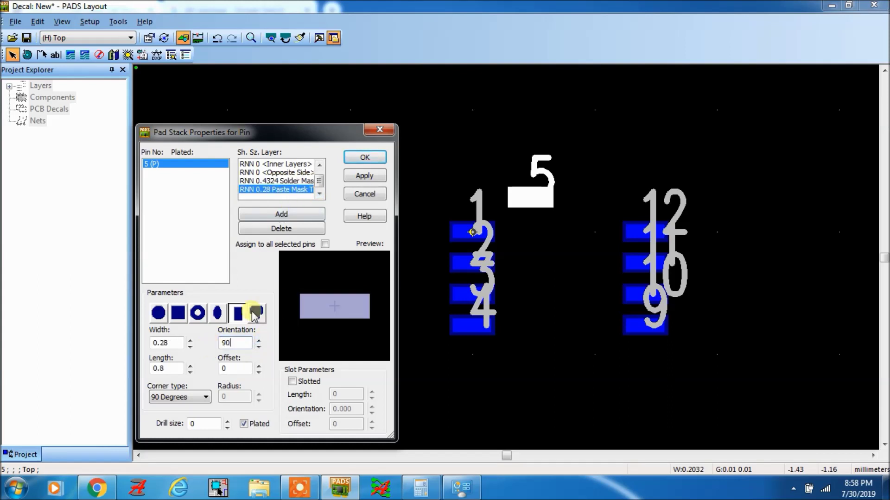
click(285, 191)
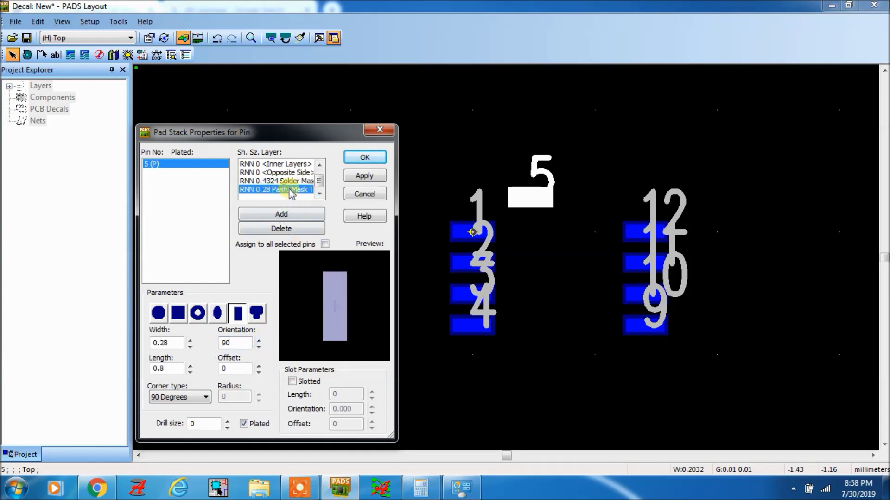
click(363, 176)
click(364, 158)
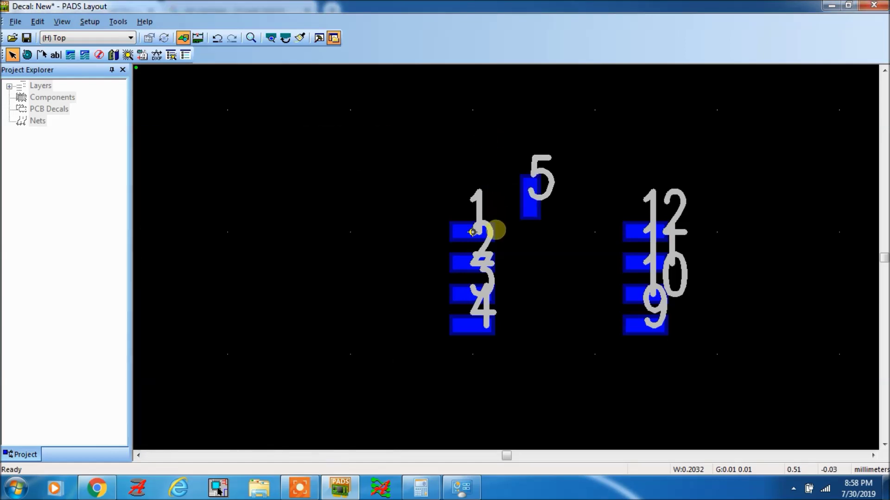
scroll(510, 248, up, 1)
Compare the datasheet's 3.6 and 0.65 land-pattern dimensions against the decal's pads
key(alt+Tab)
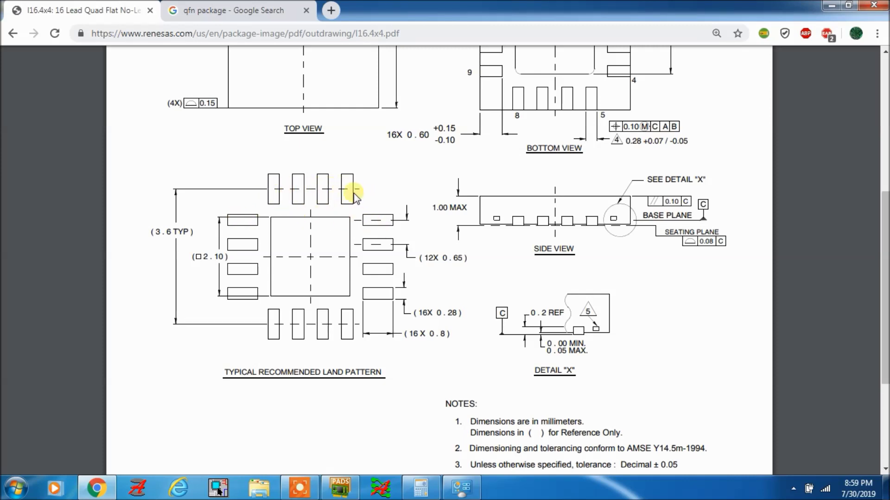
key(alt+Tab)
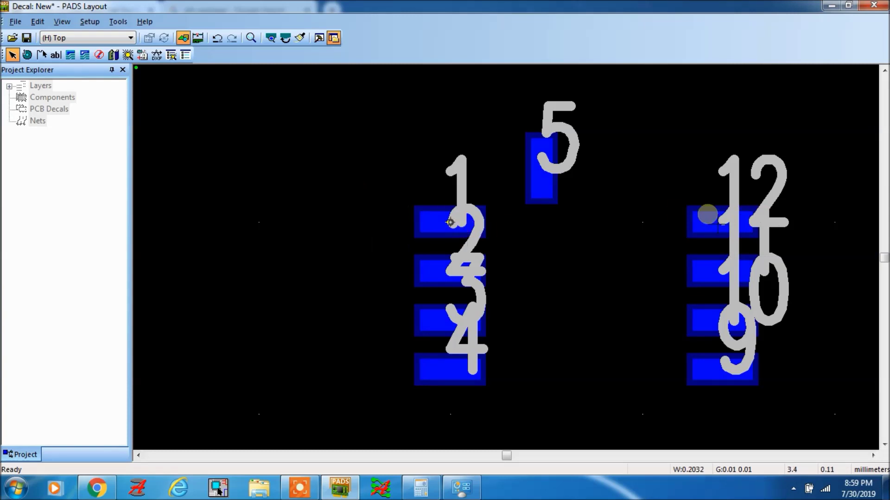
key(alt+Tab)
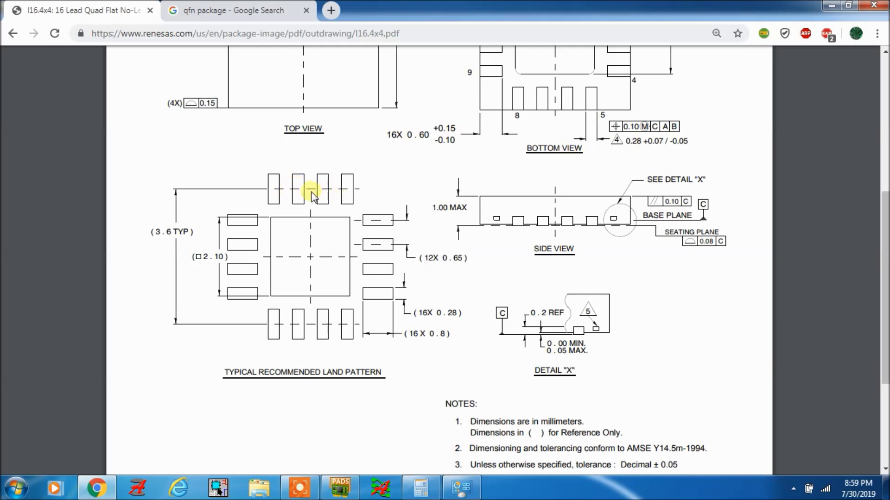
key(alt+Tab)
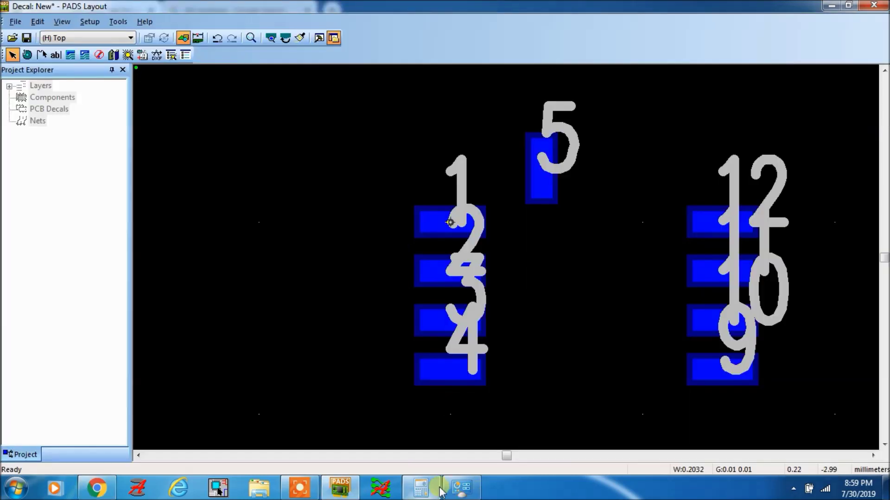
click(421, 486)
Multiply the 0.65 pad pitch by 3 in Calculator to get 1.95
click(471, 215)
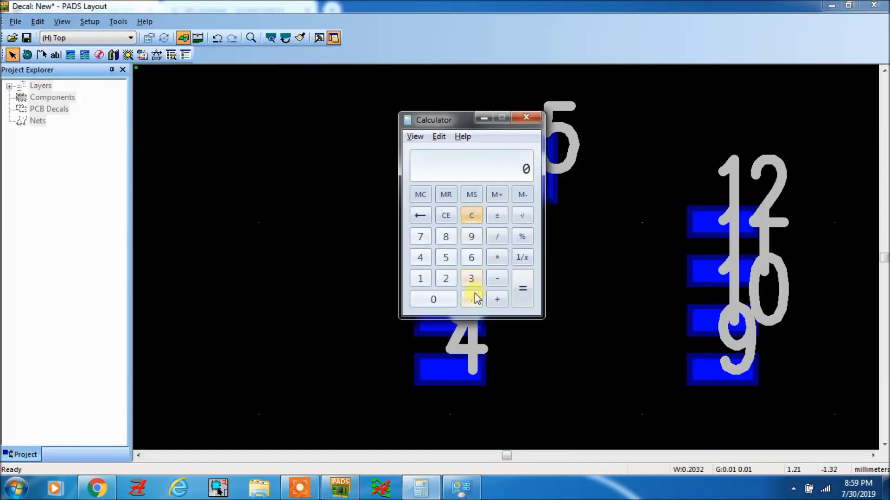
click(472, 258)
click(446, 257)
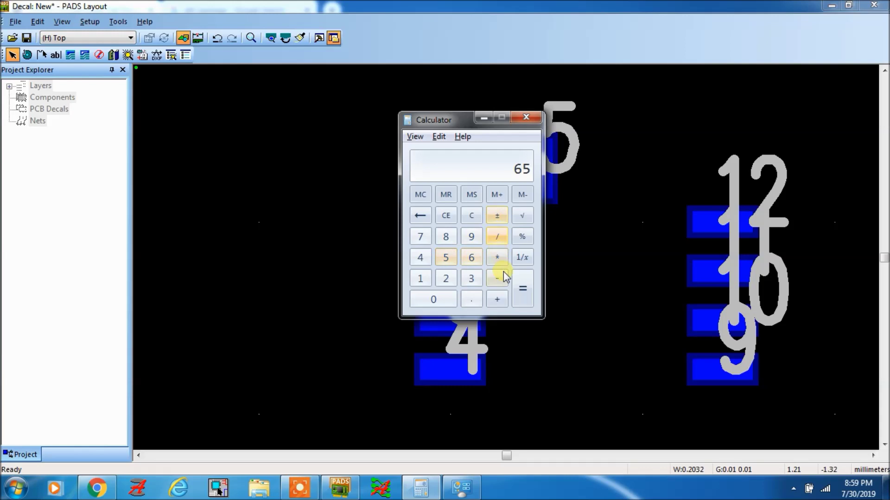
click(470, 282)
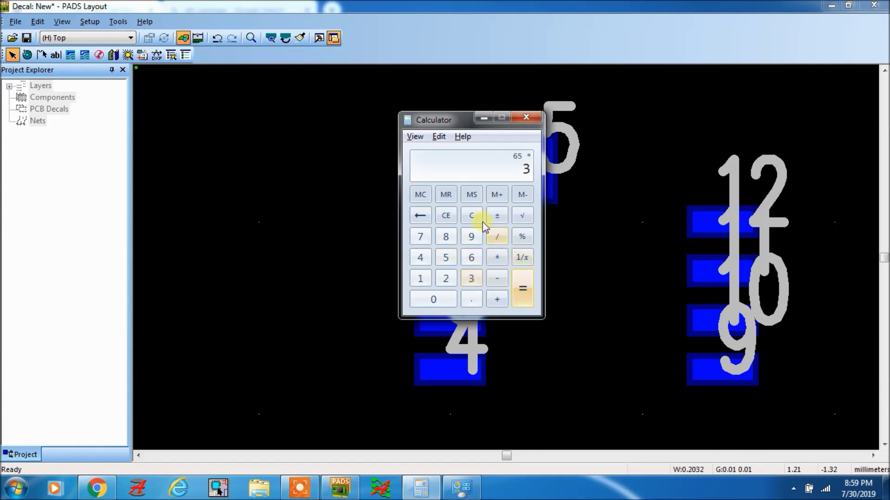
click(471, 300)
click(471, 258)
click(446, 258)
click(507, 259)
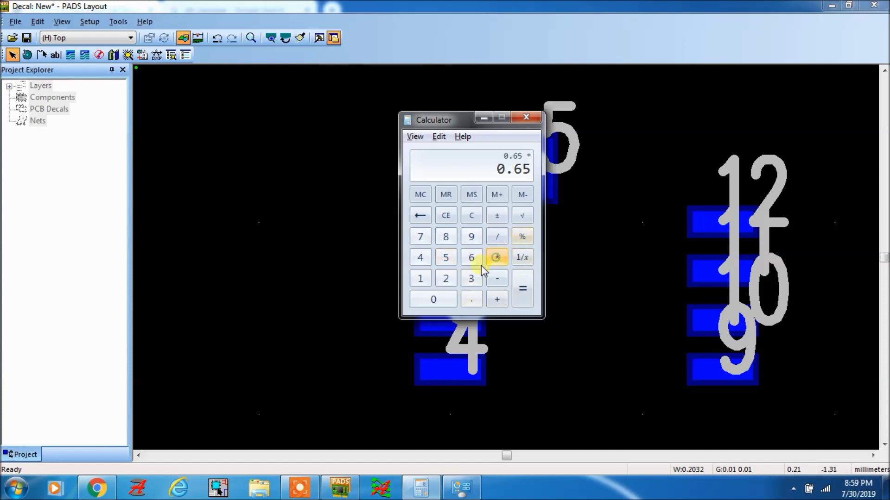
click(471, 278)
click(525, 292)
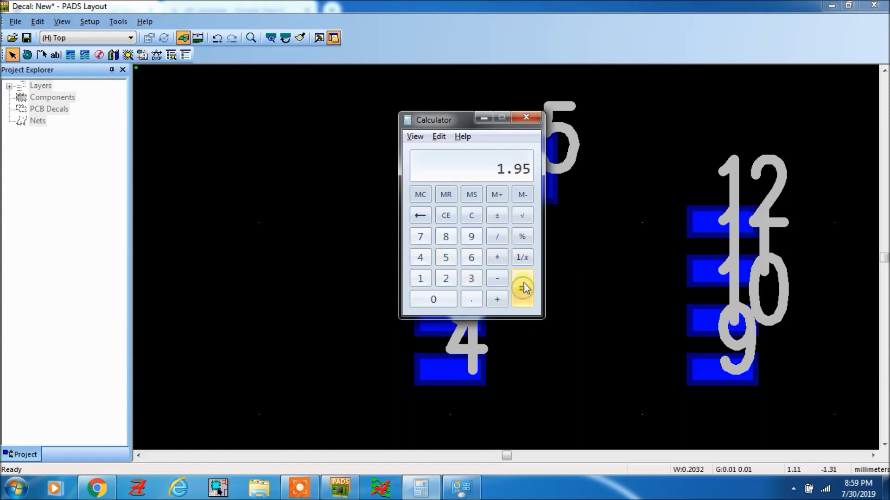
Restore Calculator and start subtracting from 3.6, clearing a mistyped 195 entry
key(super+Down)
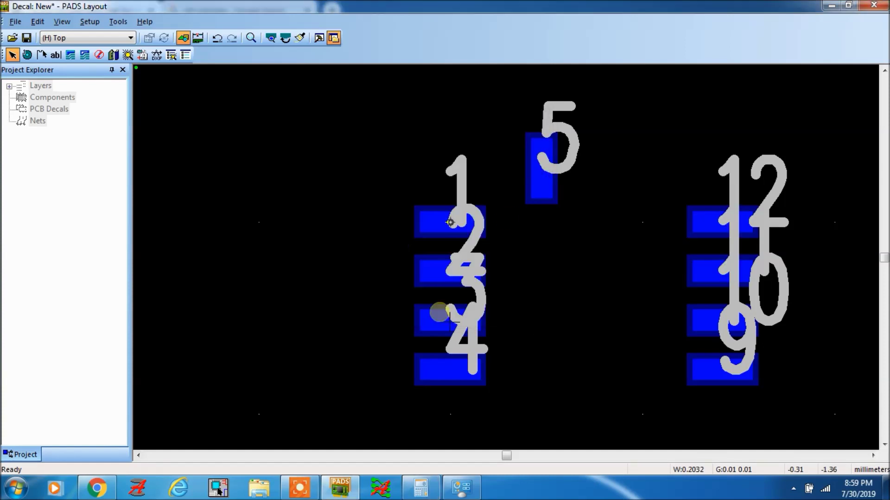
right_click(418, 494)
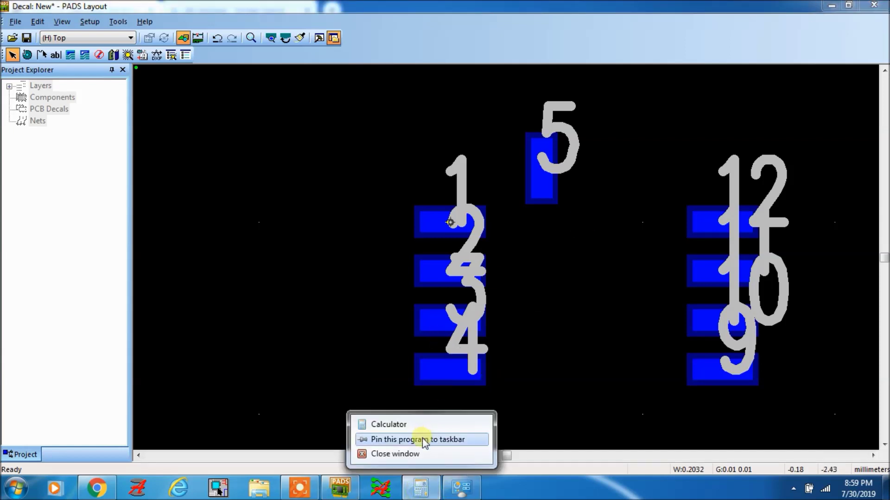
click(602, 411)
click(419, 494)
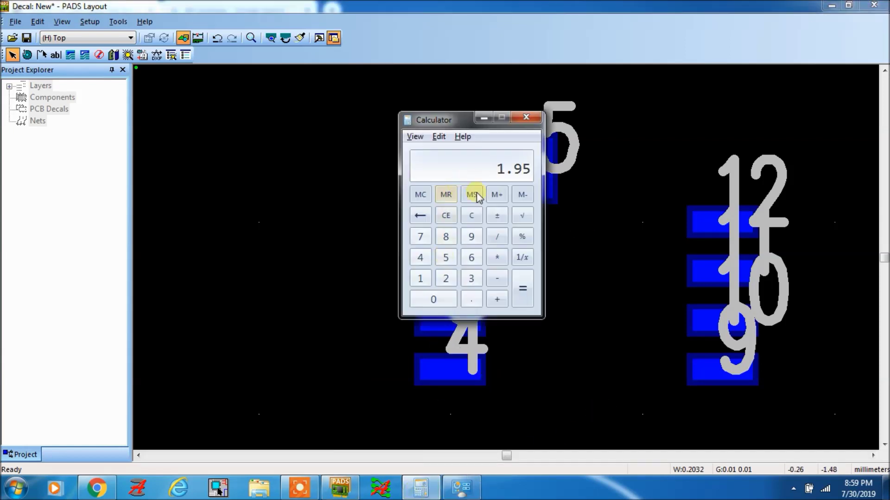
click(473, 216)
click(472, 279)
click(472, 299)
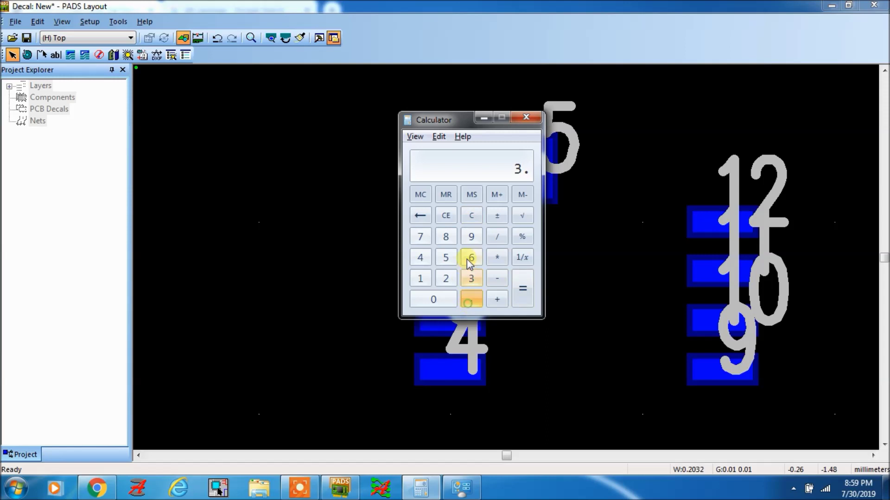
click(472, 258)
click(497, 278)
click(420, 278)
click(472, 237)
click(446, 257)
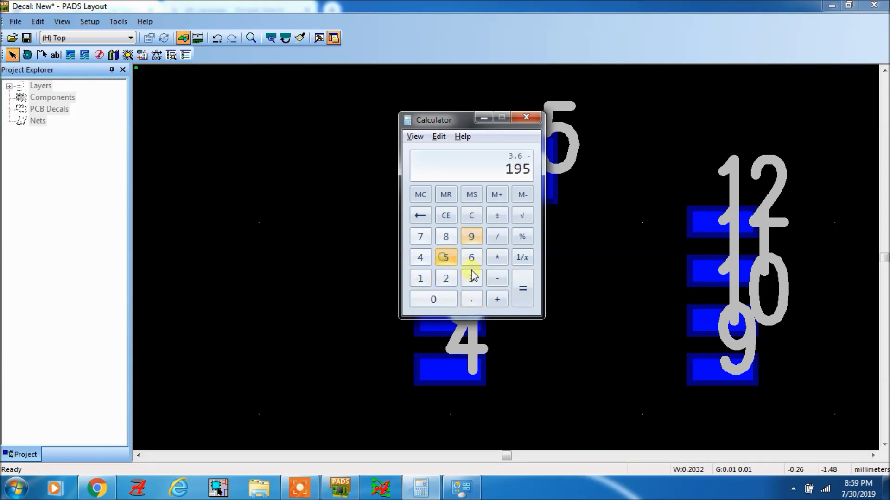
click(472, 216)
Compute 3.6 − 1.95 = 1.65, halve it to 0.825, and hide Calculator
click(471, 279)
click(471, 300)
click(471, 257)
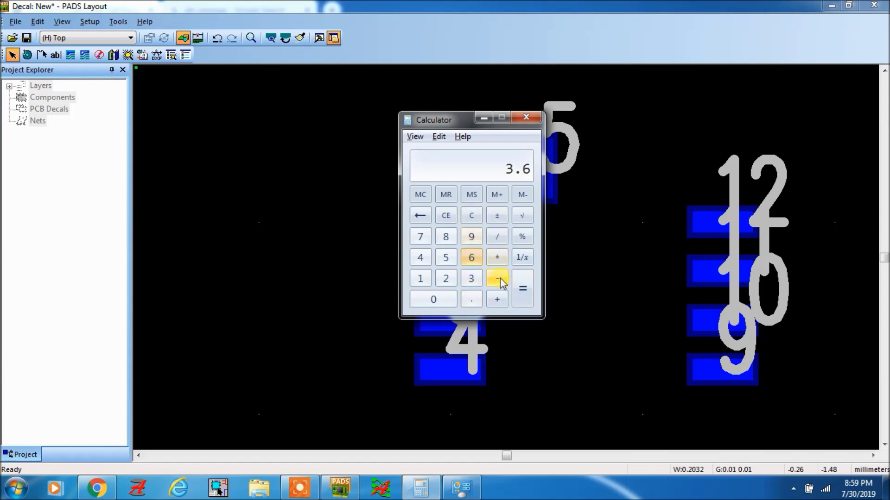
click(431, 283)
click(471, 299)
click(472, 236)
click(446, 257)
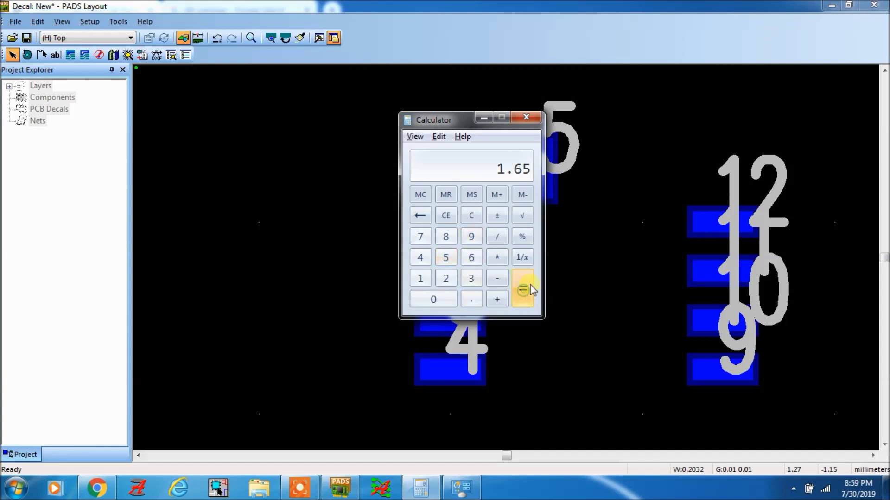
click(501, 237)
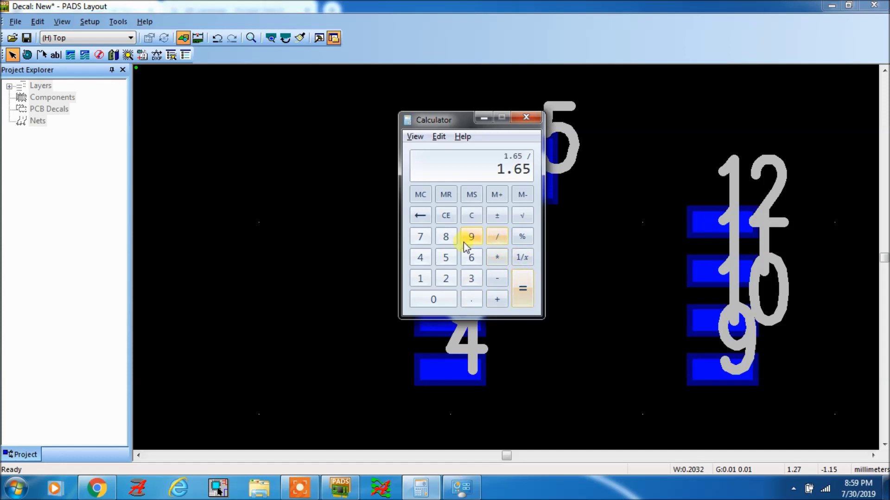
click(445, 279)
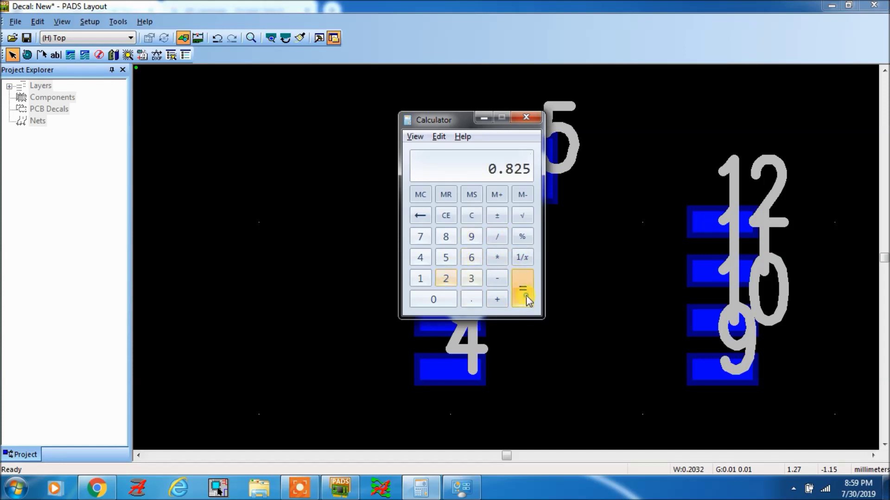
click(551, 199)
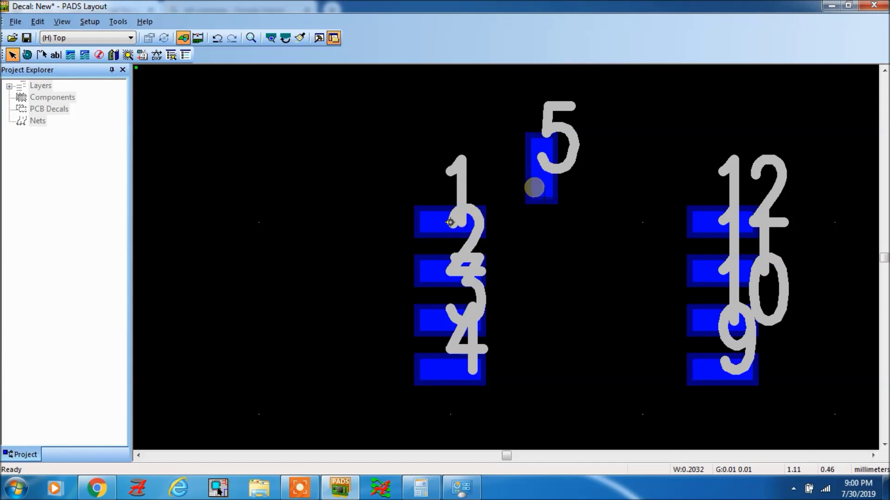
Limit selection to terminals and open pad 5's terminal properties
right_click(534, 191)
click(544, 200)
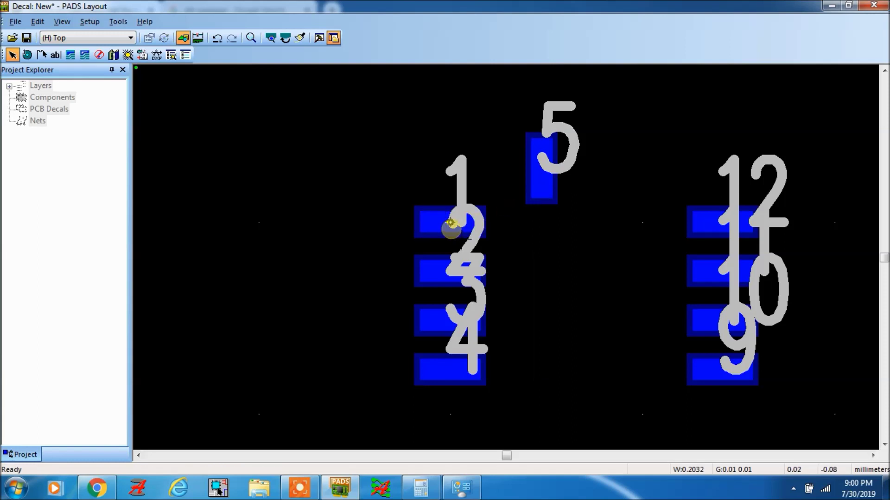
right_click(540, 193)
right_click(469, 139)
right_click(468, 139)
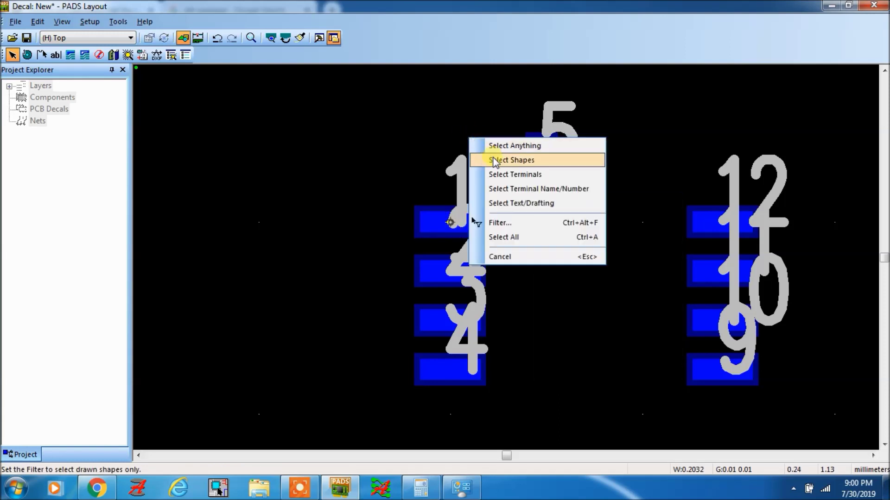
click(506, 176)
click(538, 186)
right_click(537, 185)
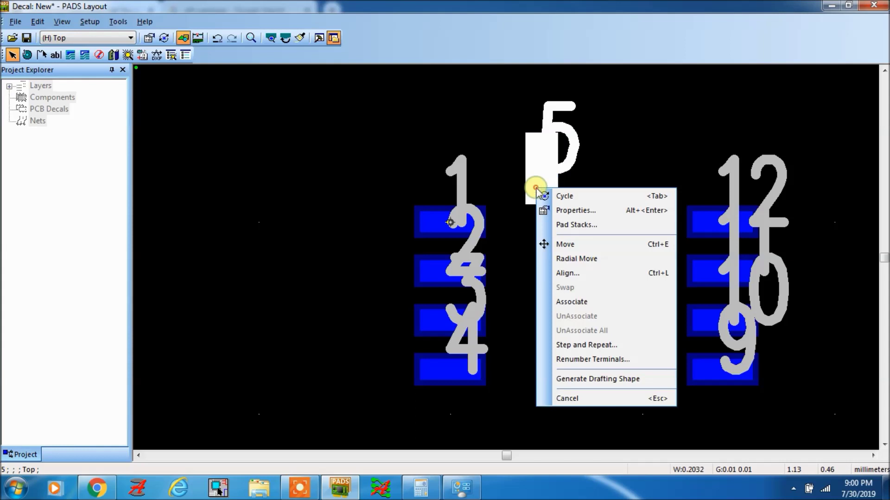
click(575, 207)
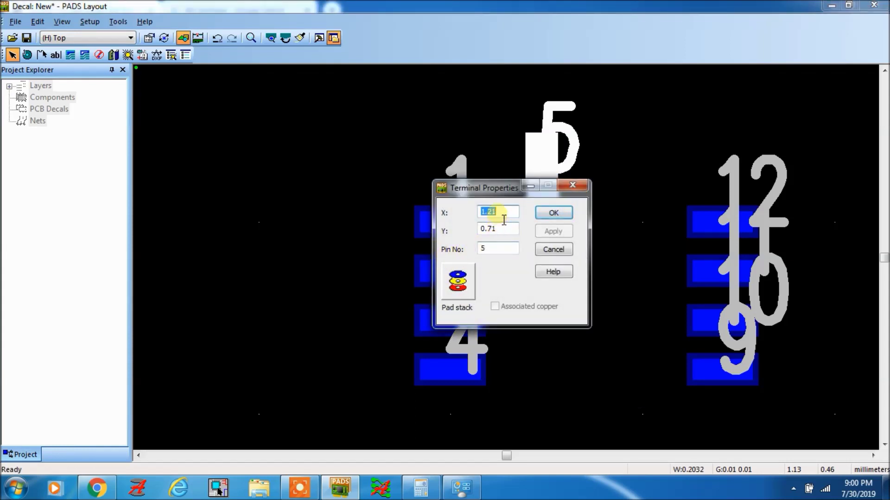
Position pad 5 at X 0.825, Y 0.825, fixing an illegal coordinate entry
click(421, 488)
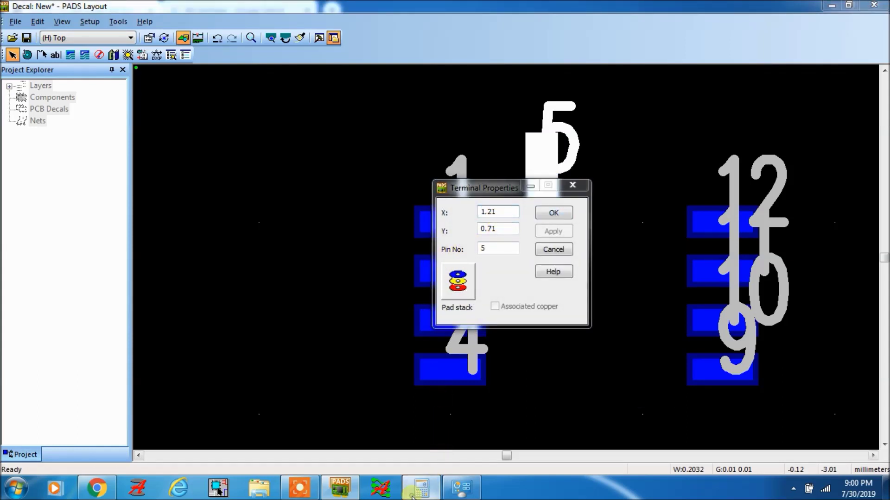
click(421, 488)
text(.)
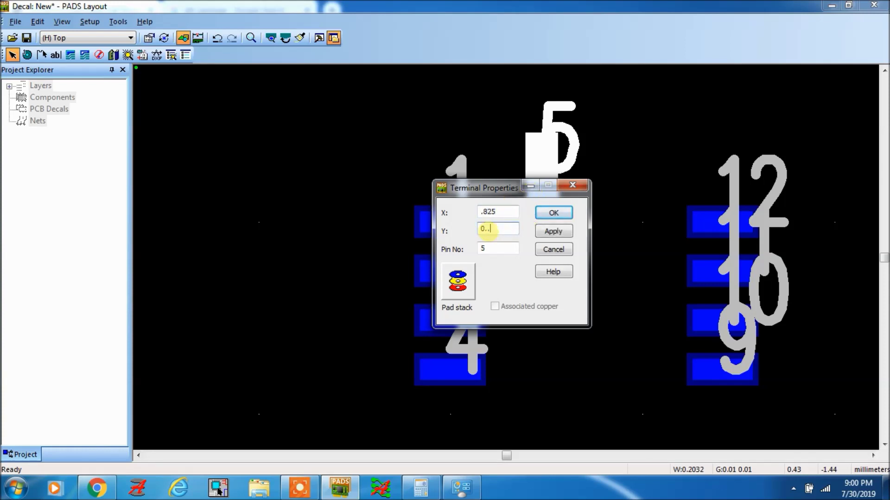
click(568, 230)
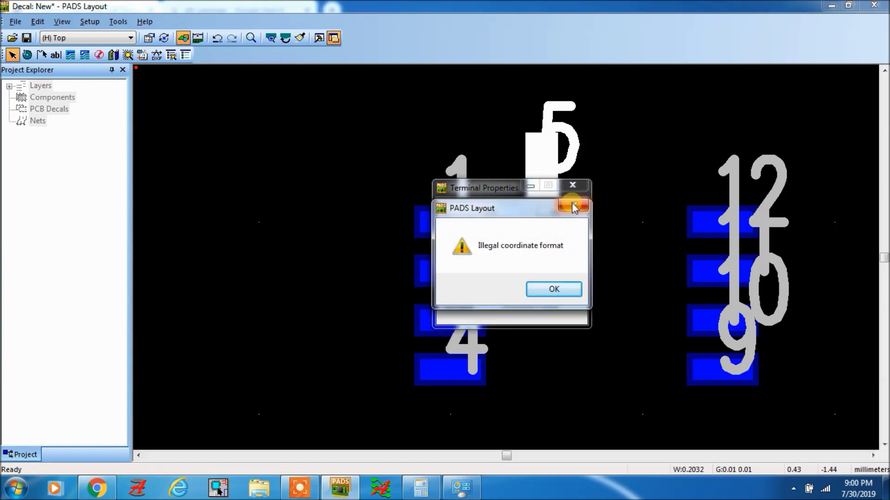
click(573, 205)
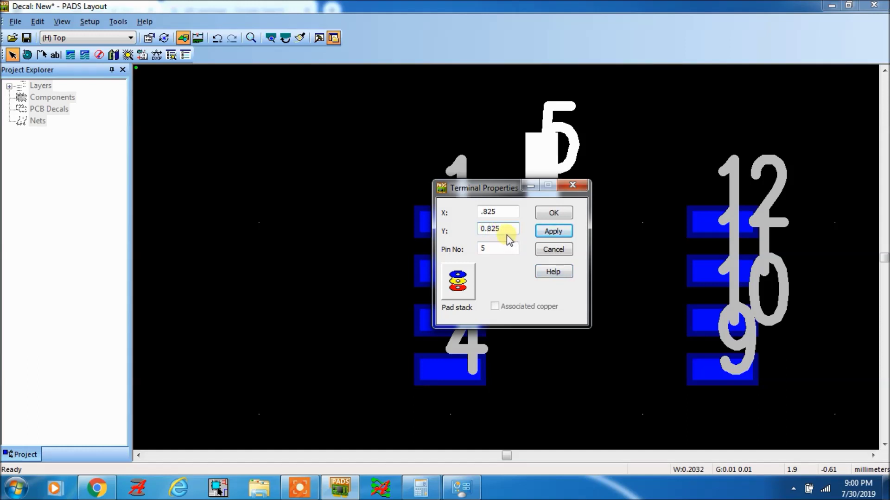
click(535, 230)
drag(493, 237, 473, 237)
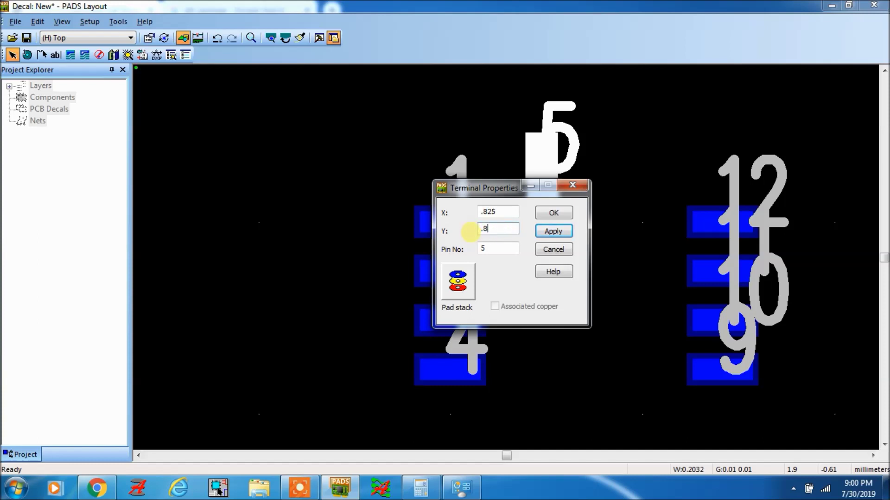
click(547, 231)
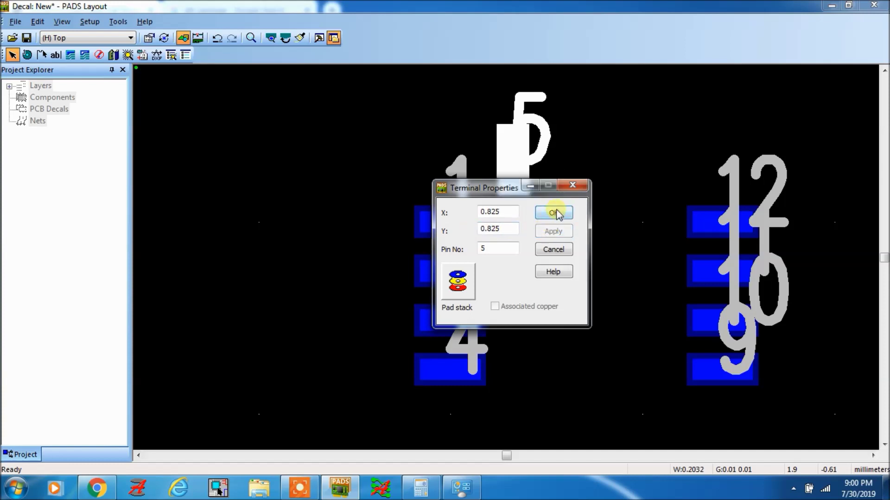
click(554, 213)
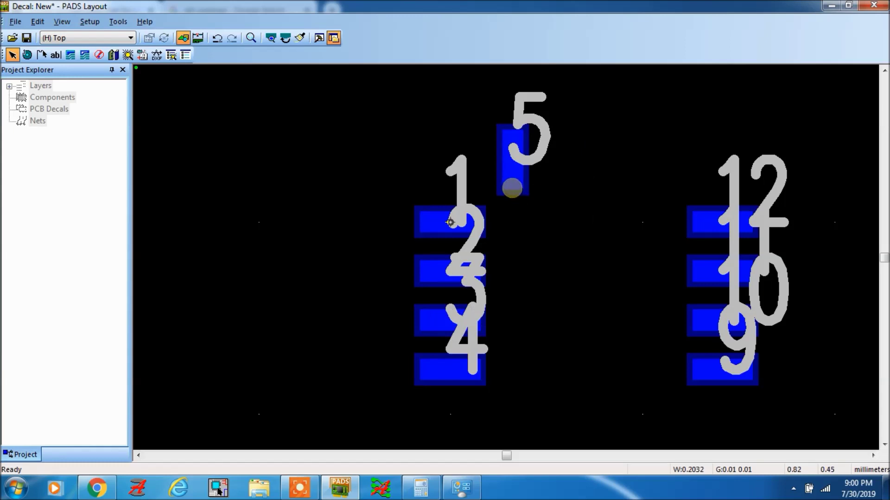
click(512, 188)
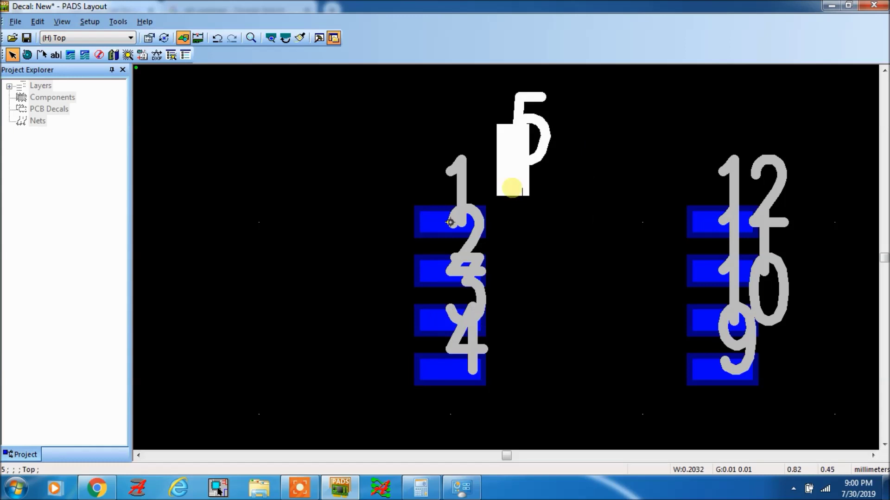
right_click(512, 189)
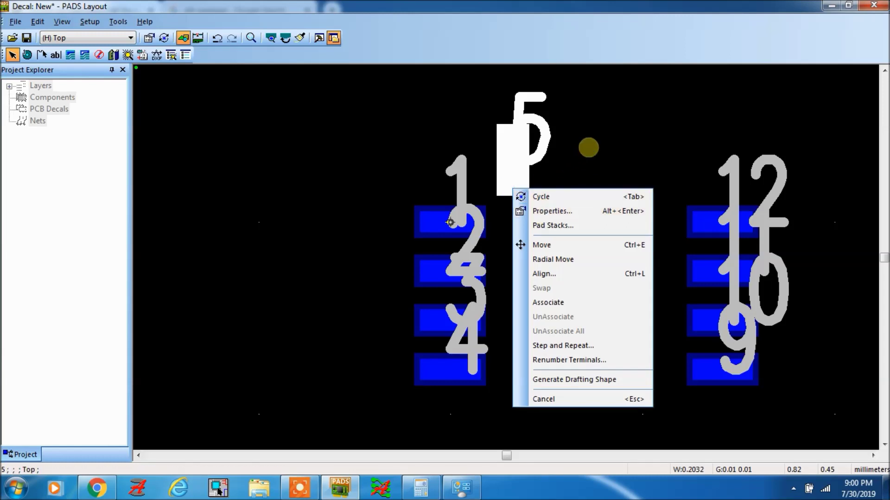
click(591, 145)
key(alt+Tab)
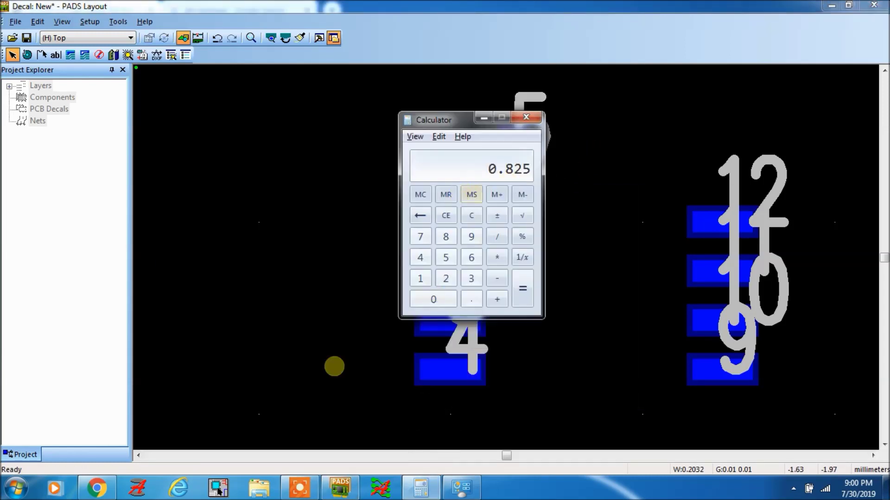
click(96, 488)
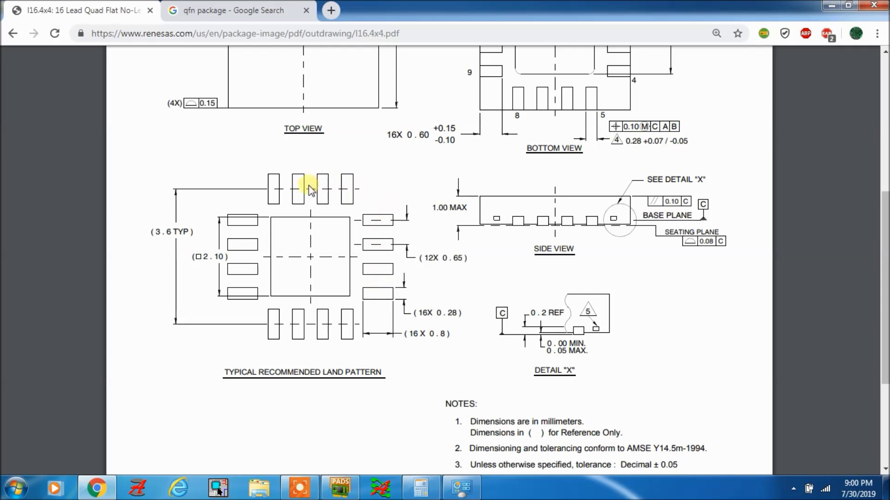
key(alt+Tab)
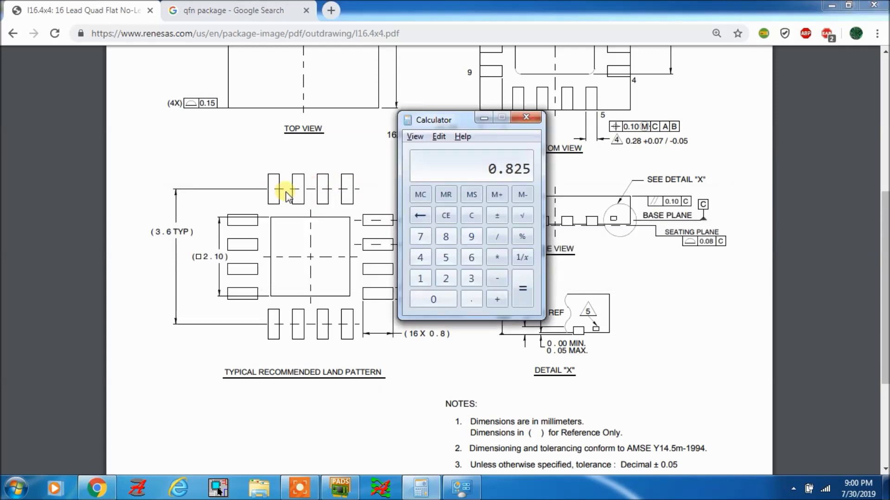
click(340, 487)
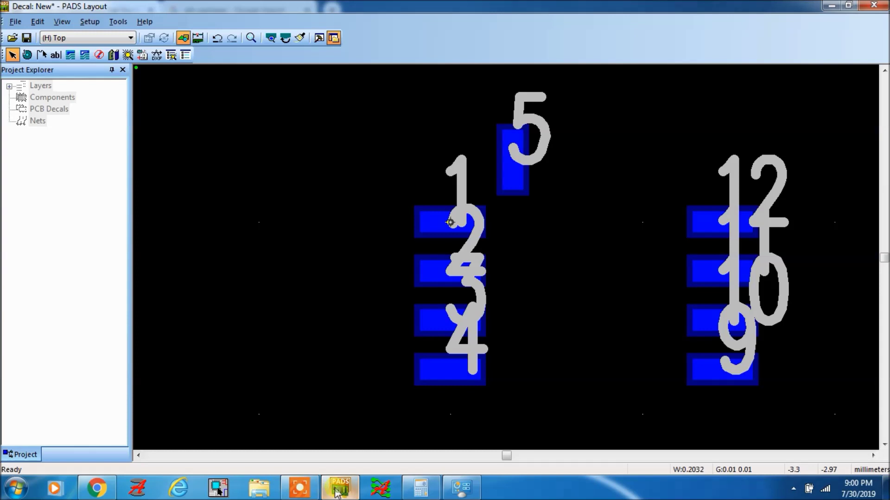
Renumber the top pad from 5 to pin 16
click(503, 185)
right_click(503, 185)
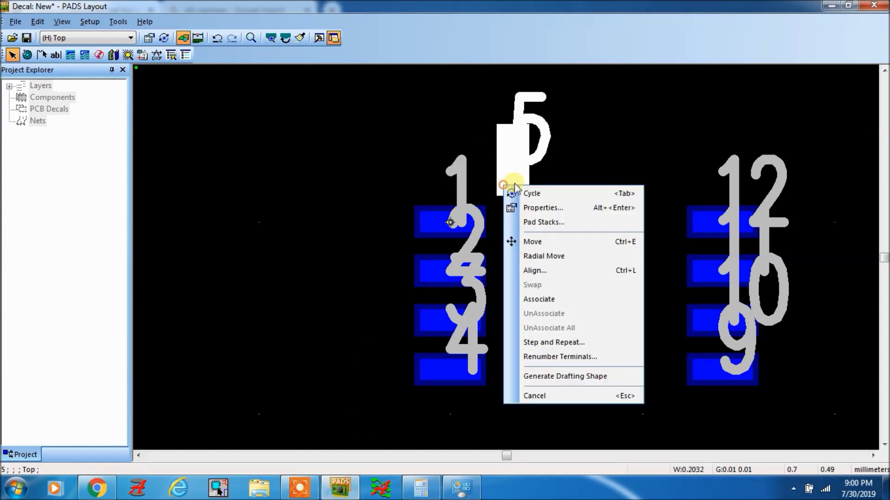
click(525, 208)
double_click(485, 249)
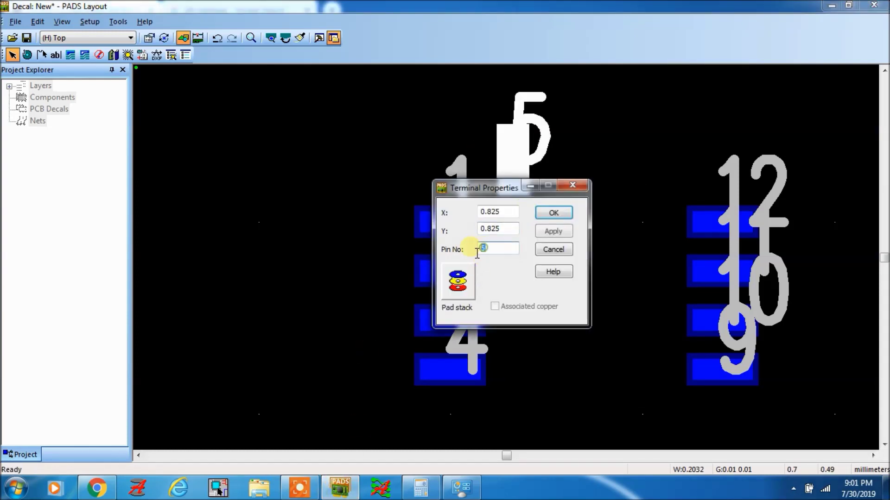
text(16)
click(554, 212)
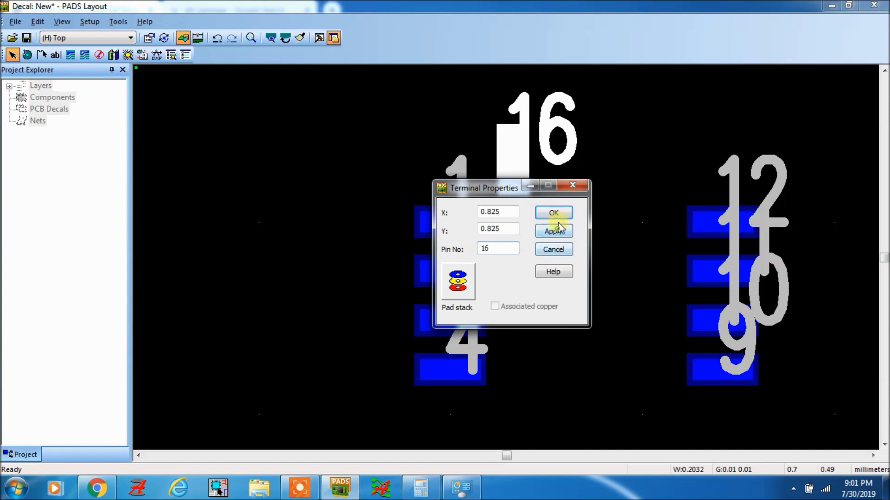
Step and repeat pad 16 rightward, 3 copies at 0.65 spacing, numbered 15, 14, 13
click(503, 186)
right_click(504, 187)
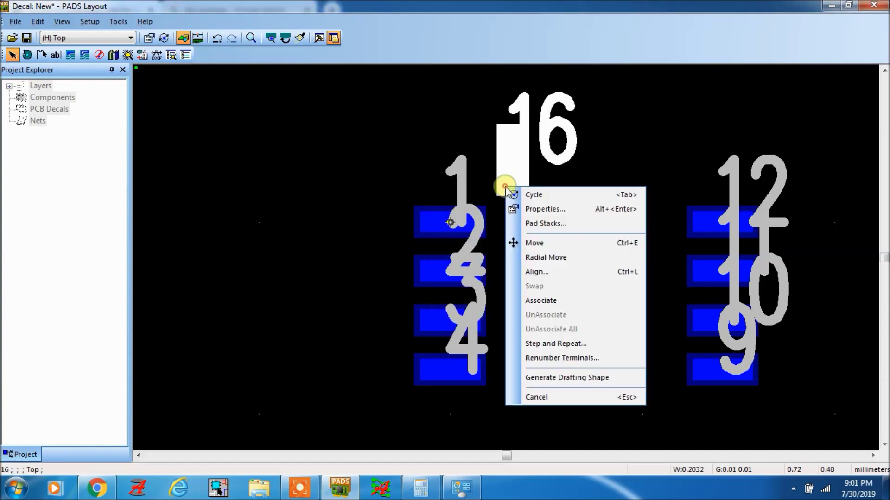
click(542, 344)
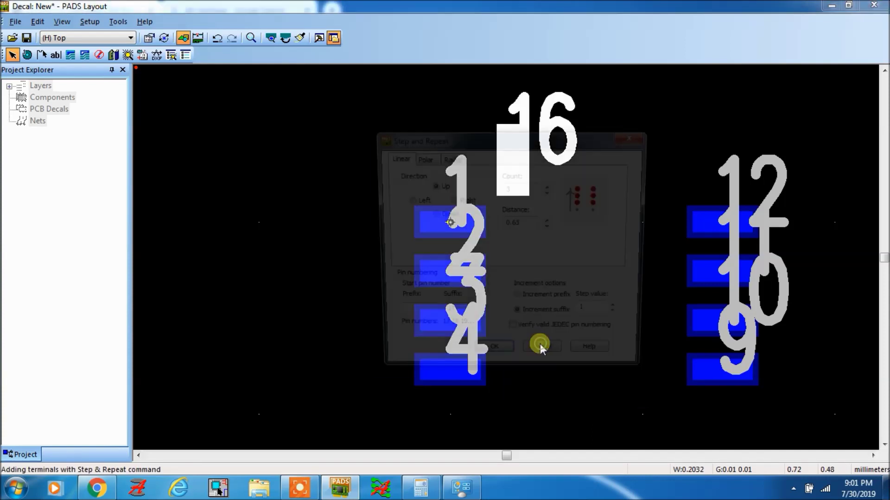
click(450, 200)
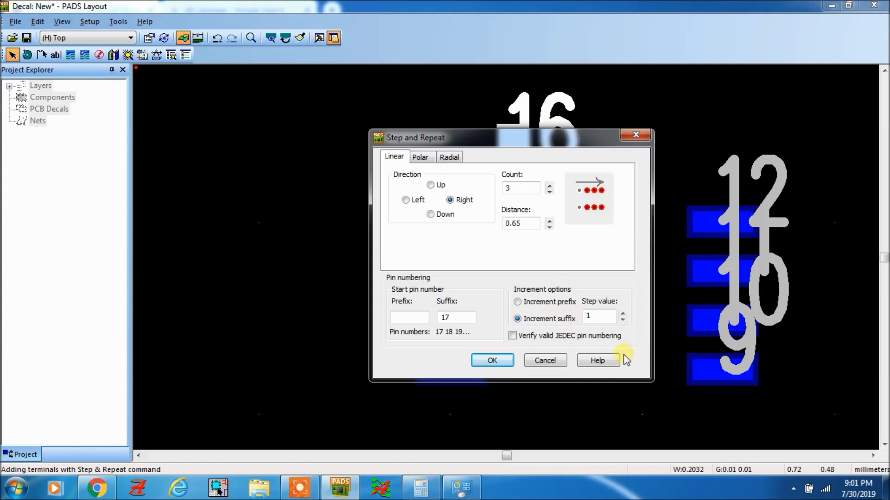
click(622, 320)
click(622, 319)
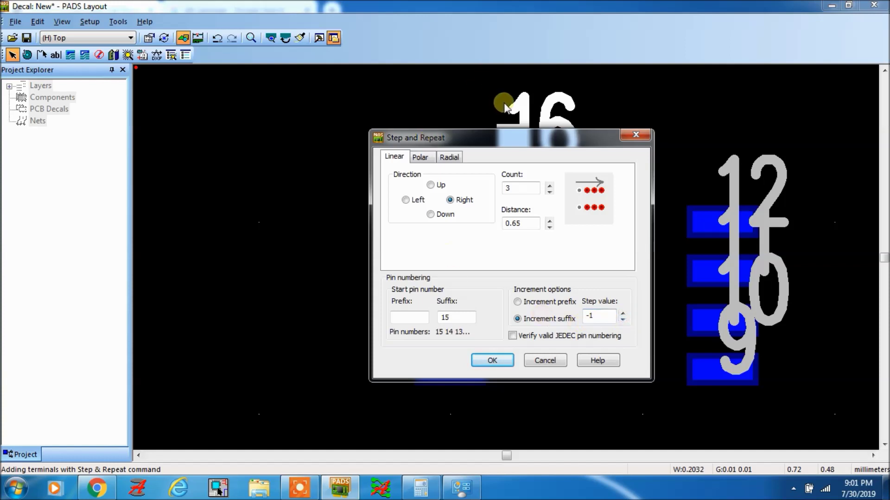
click(492, 361)
click(565, 267)
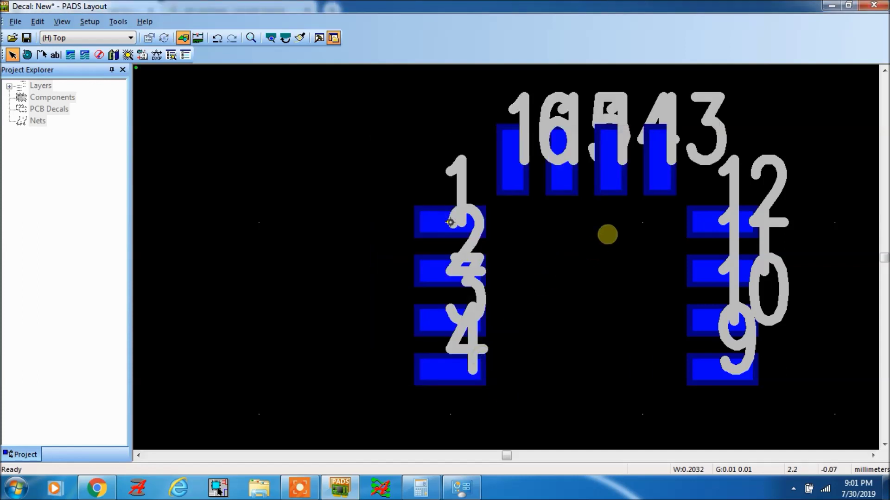
Step and repeat pad 16 downward once at 3.6 mm distance
scroll(539, 187, down, 2)
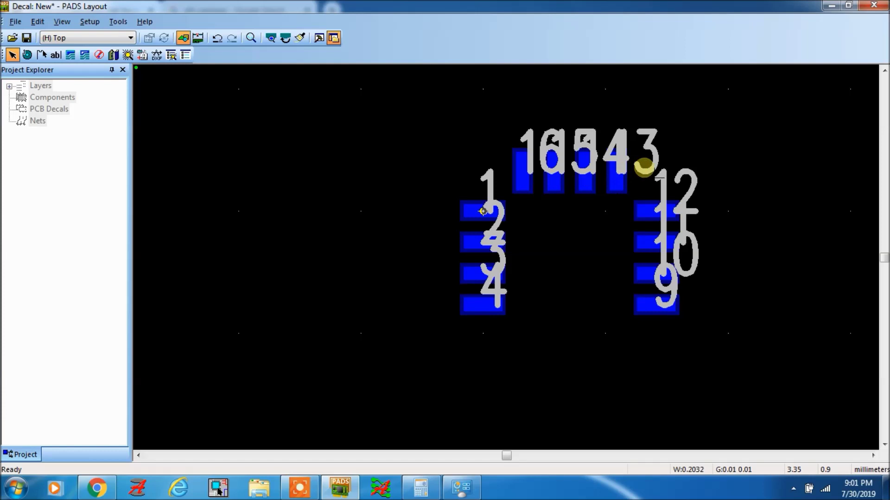
right_click(512, 189)
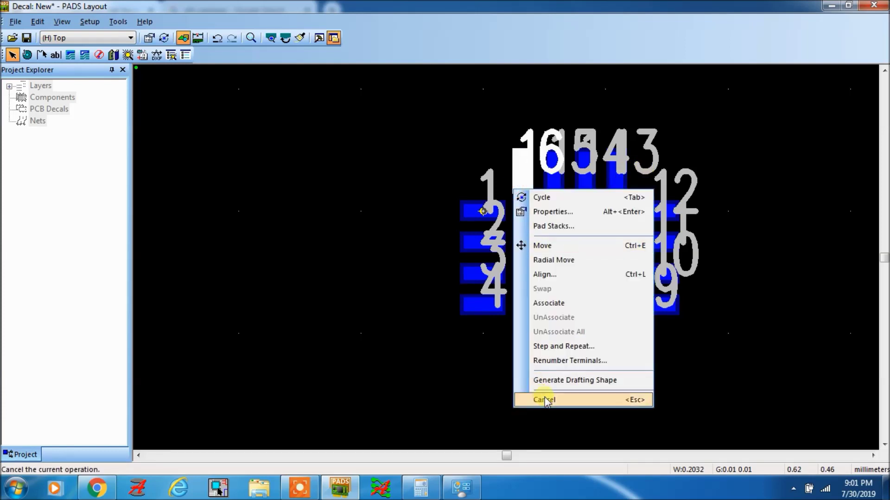
click(534, 344)
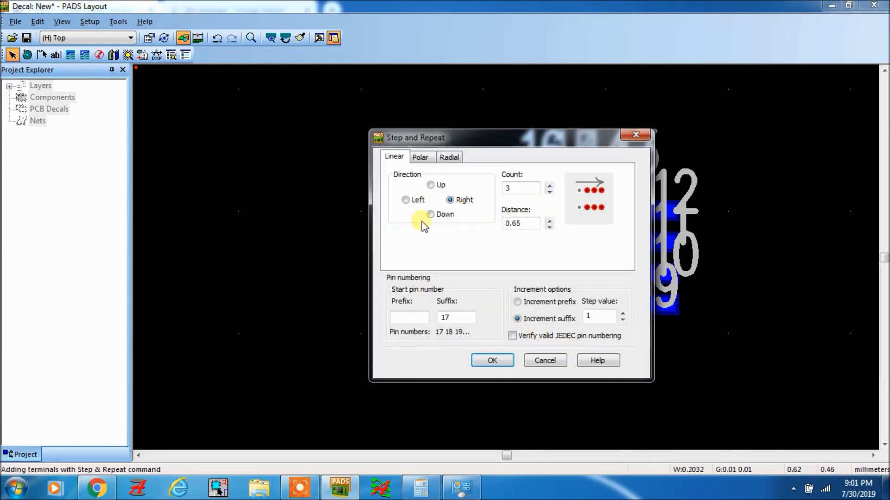
click(430, 214)
double_click(513, 189)
text(1)
double_click(520, 223)
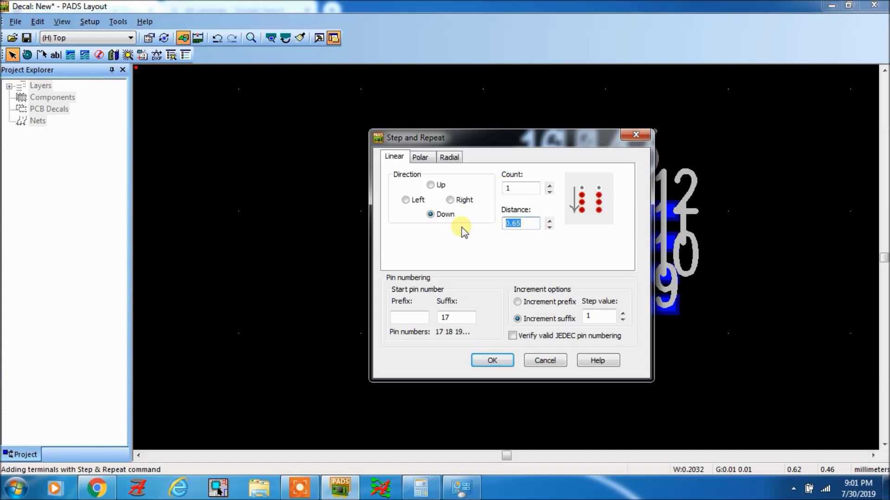
text(3.6)
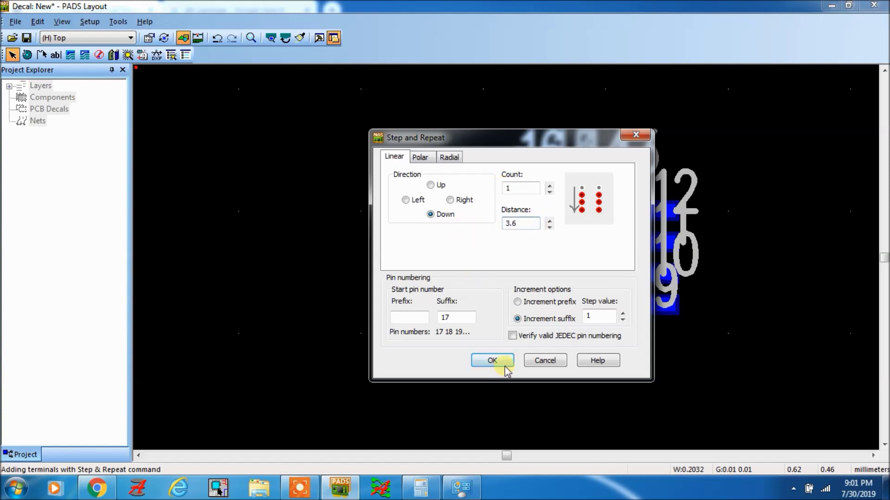
click(490, 361)
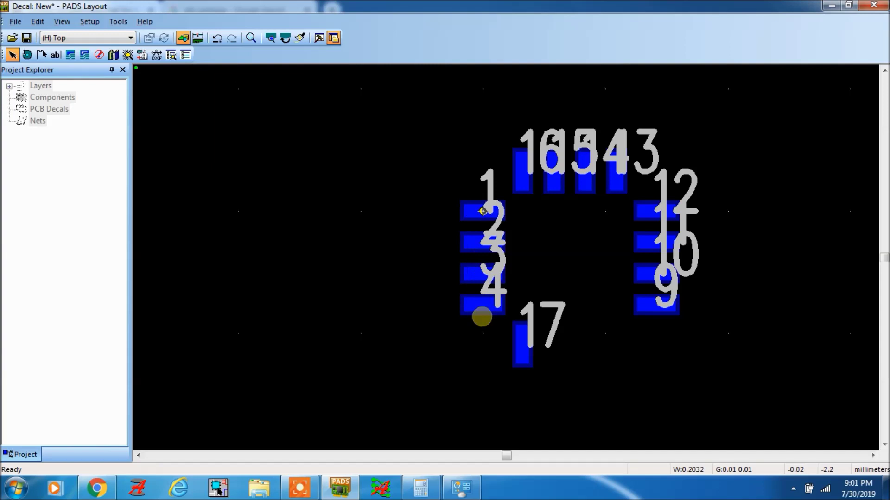
Renumber the new bottom pad from 17 to 5
right_click(523, 352)
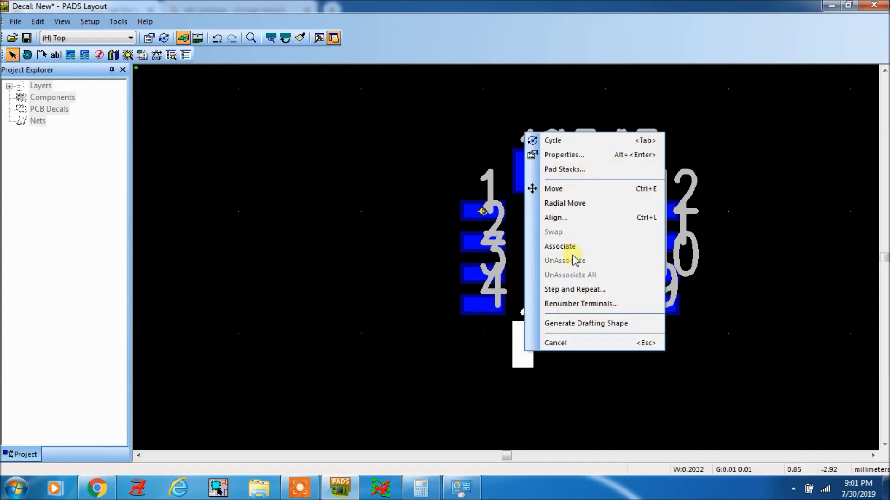
click(566, 156)
drag(496, 248, 469, 256)
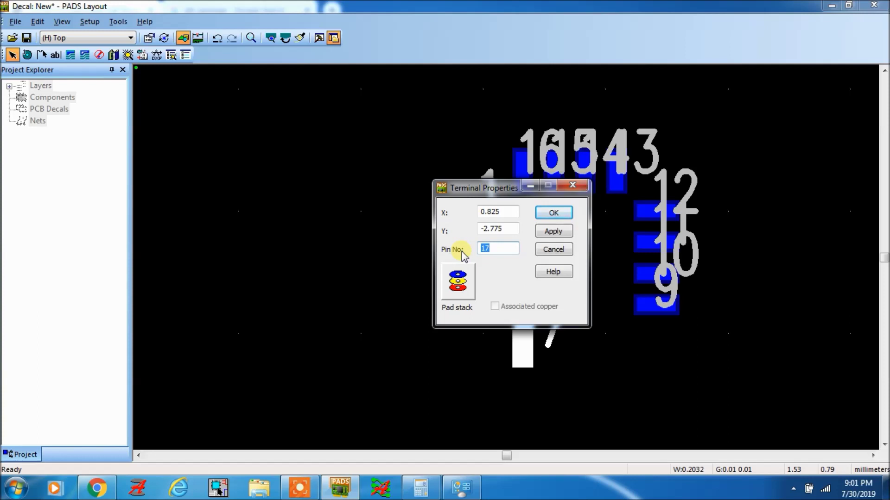
text(5)
click(554, 212)
click(592, 375)
Step and repeat pad 5 rightward, 3 copies at 0.65 spacing, creating pads 6, 7, 8
click(522, 350)
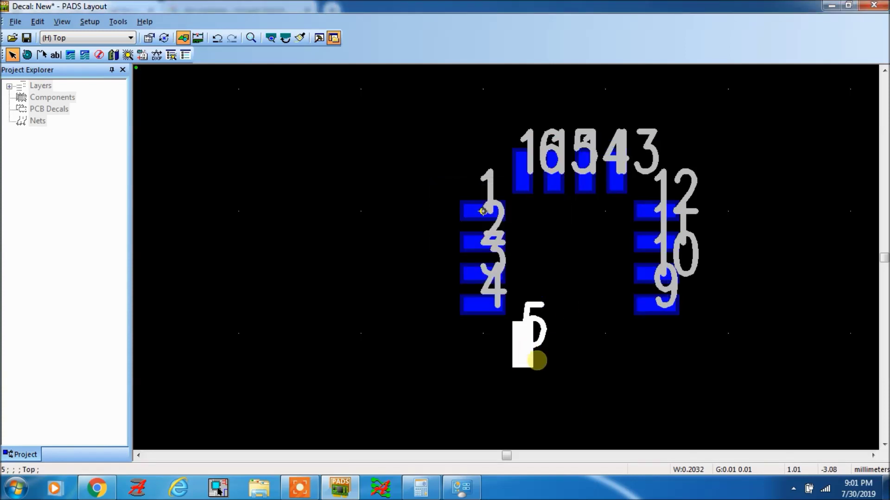
right_click(520, 353)
click(572, 292)
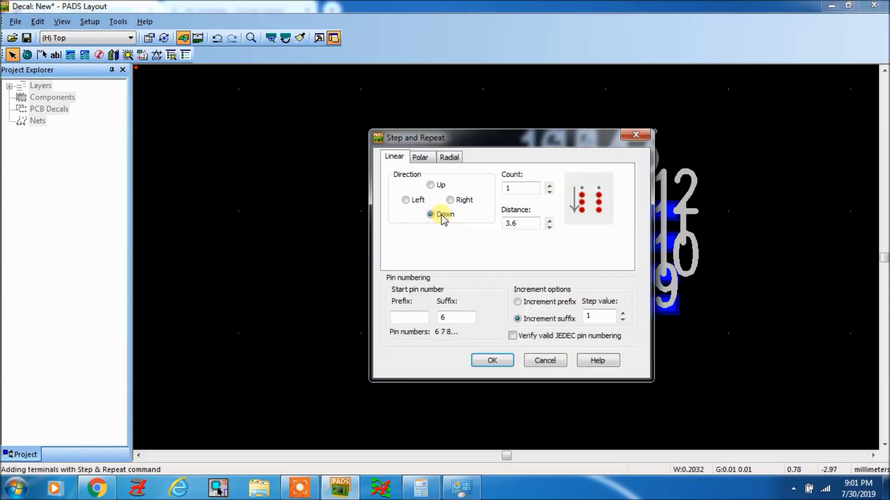
click(449, 200)
double_click(517, 189)
text(3)
double_click(520, 223)
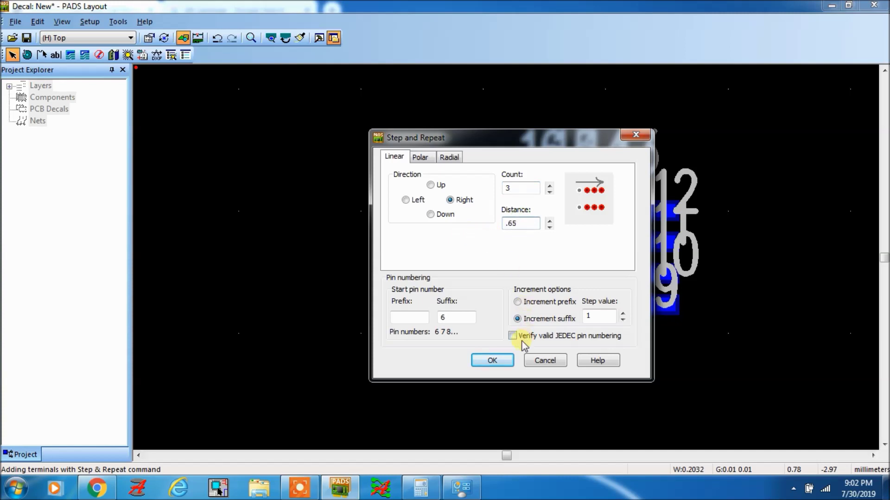
click(492, 361)
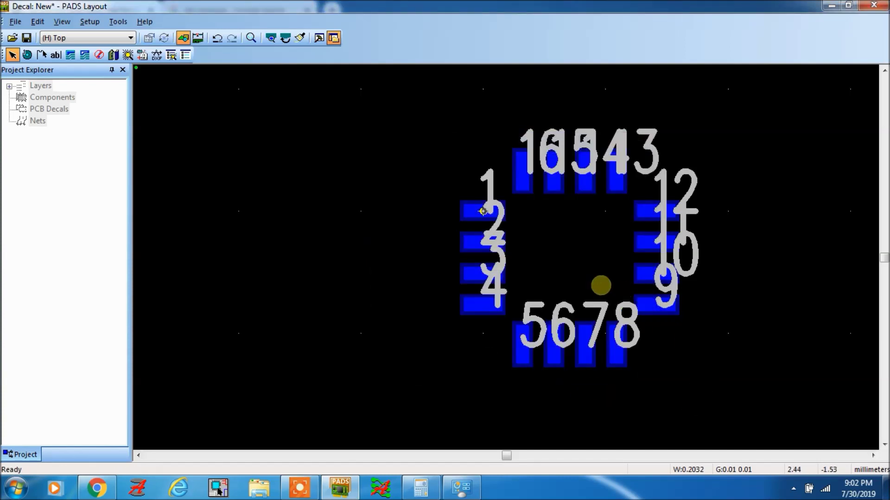
scroll(622, 259, up, 2)
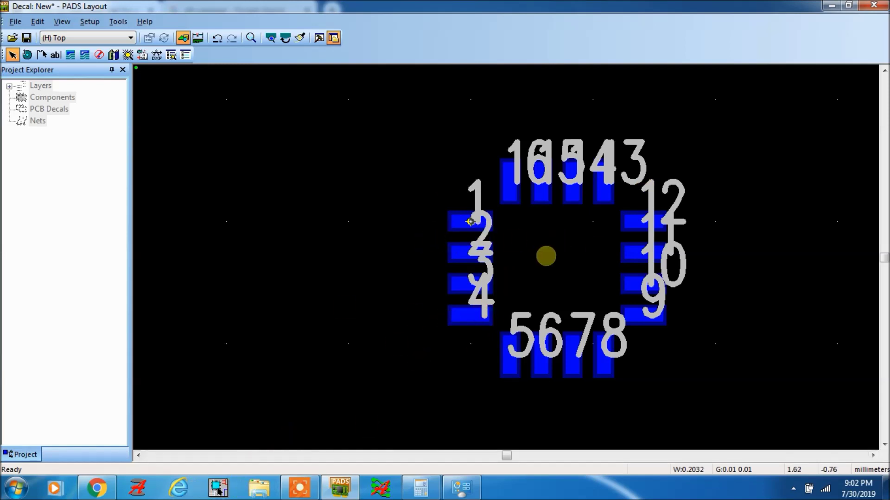
scroll(579, 273, up, 2)
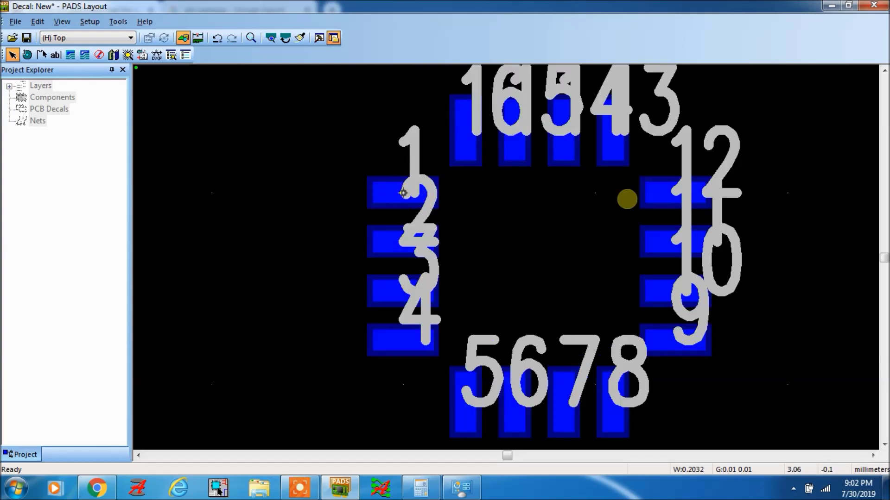
click(198, 38)
click(41, 55)
right_click(324, 147)
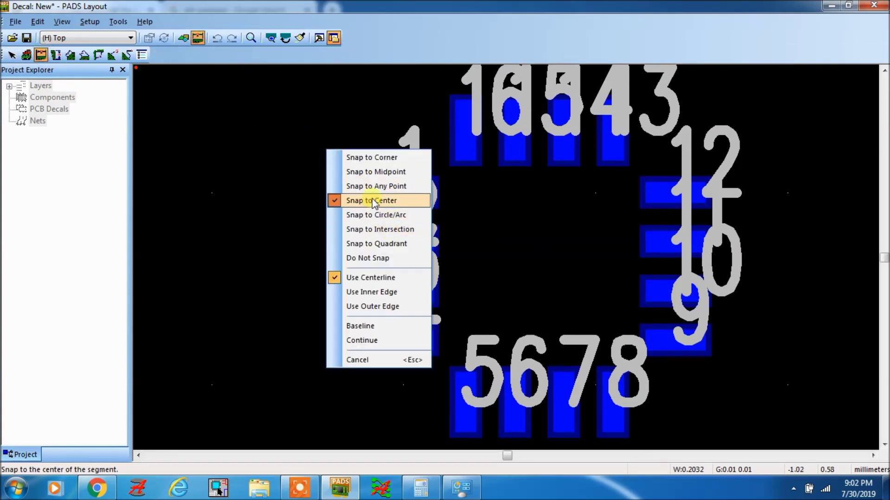
click(371, 200)
click(403, 193)
click(681, 184)
scroll(606, 252, down, 2)
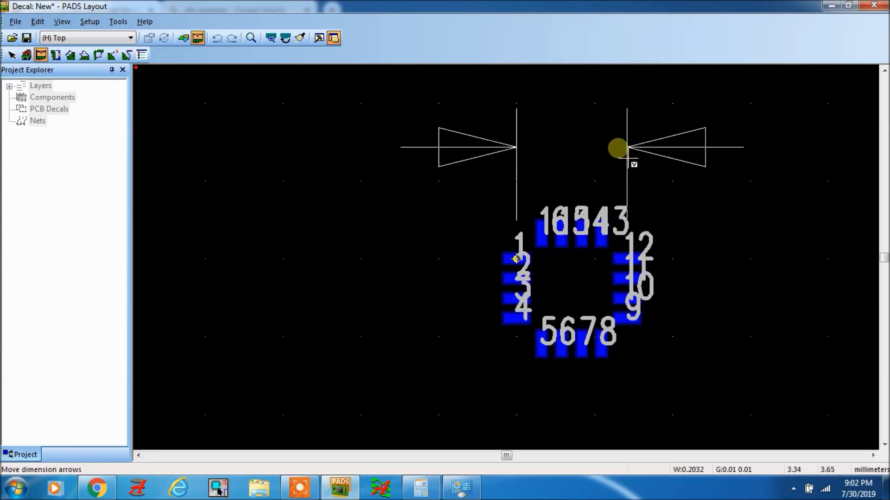
click(620, 123)
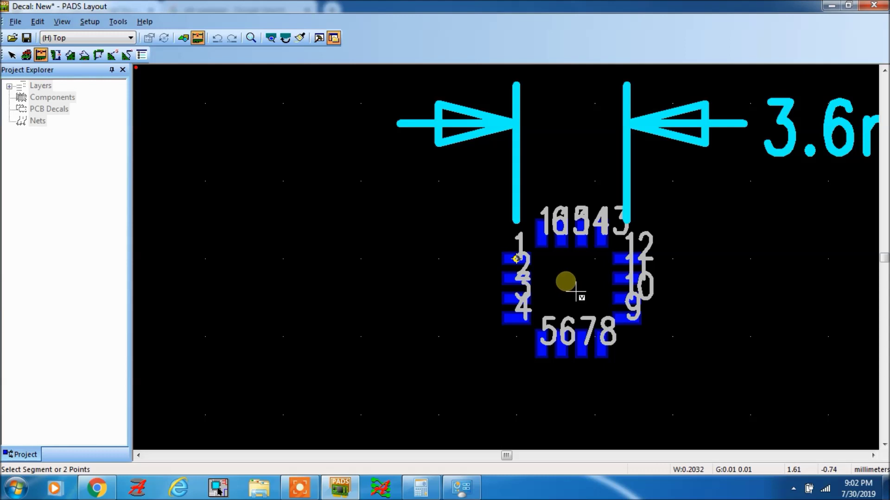
scroll(575, 295, up, 1)
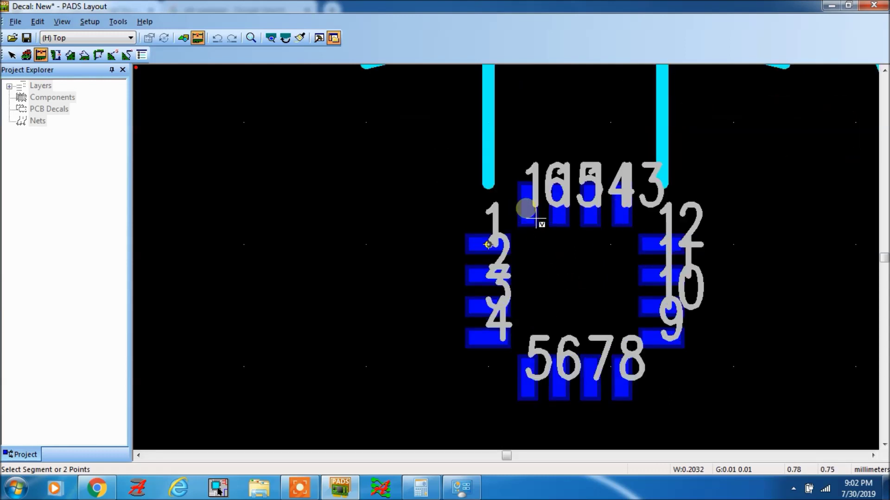
click(527, 207)
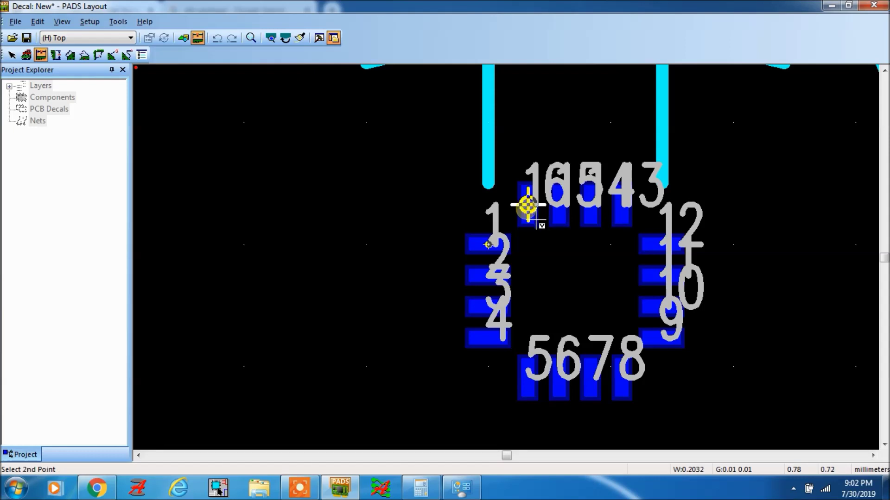
key(Escape)
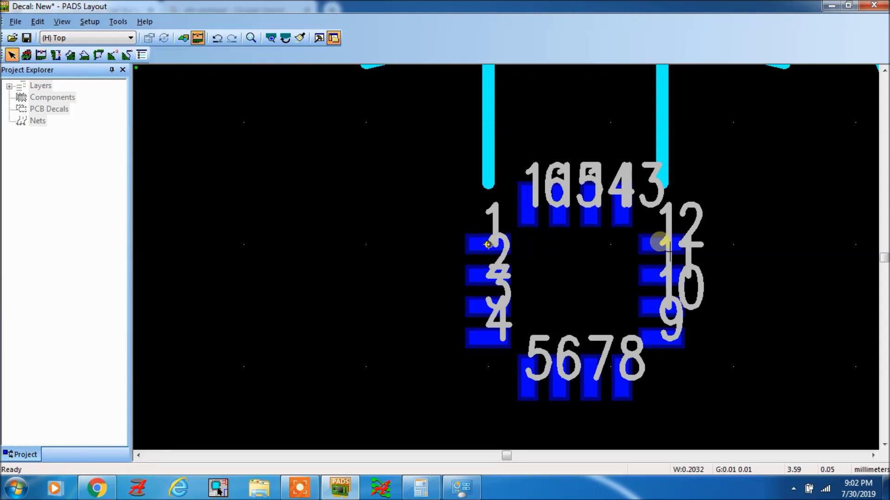
scroll(575, 247, down, 3)
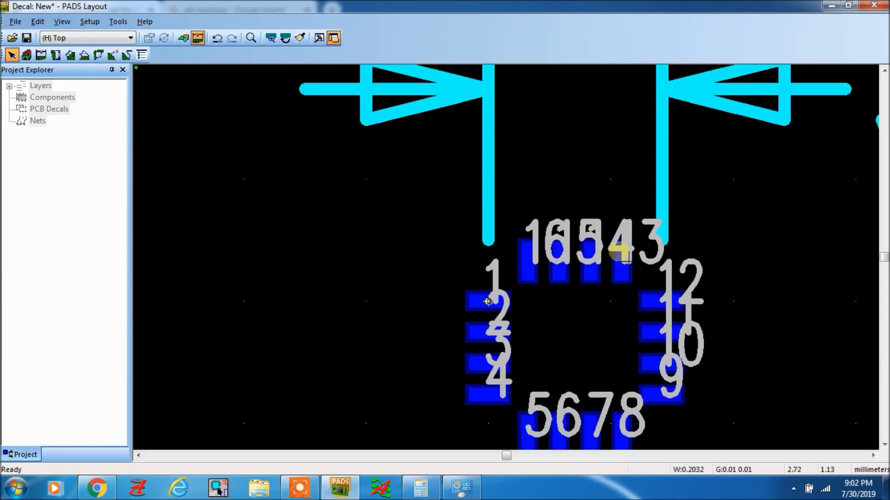
scroll(649, 203, up, 3)
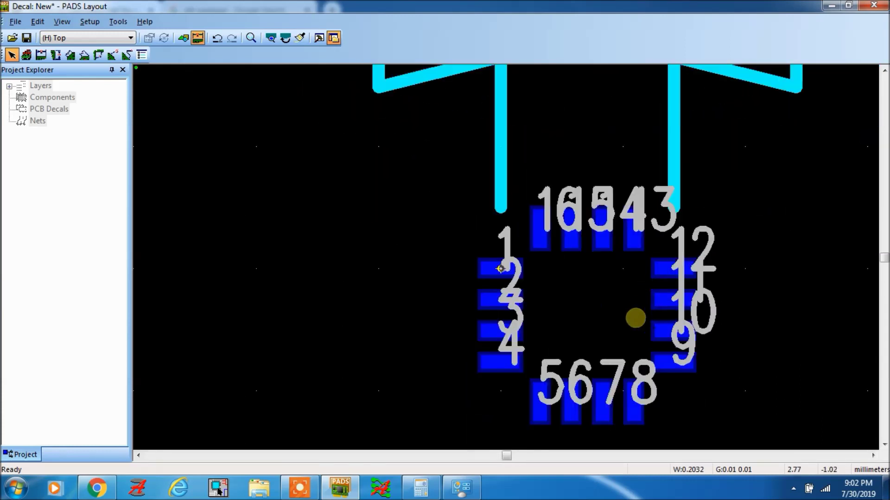
scroll(570, 306, up, 1)
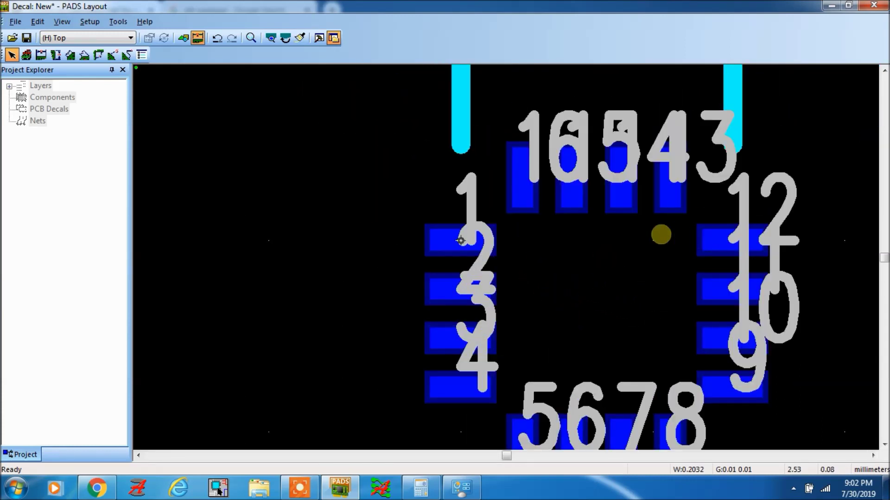
click(56, 55)
click(461, 240)
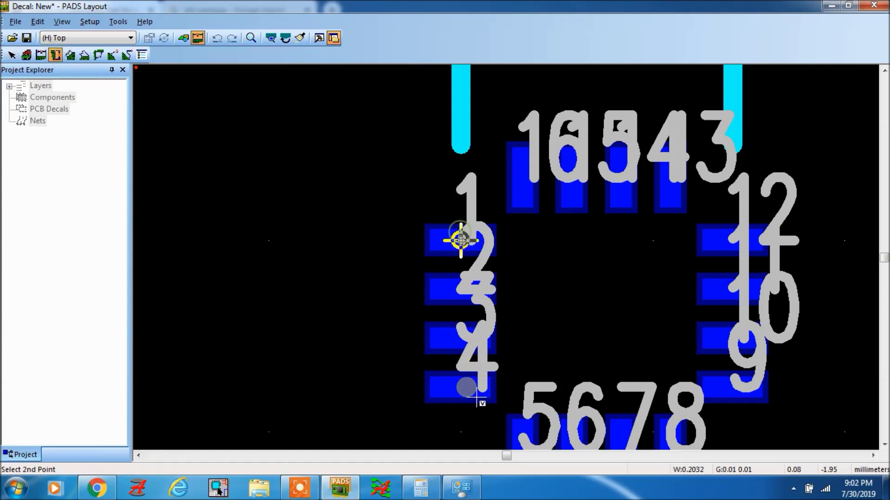
click(462, 380)
scroll(462, 381, down, 3)
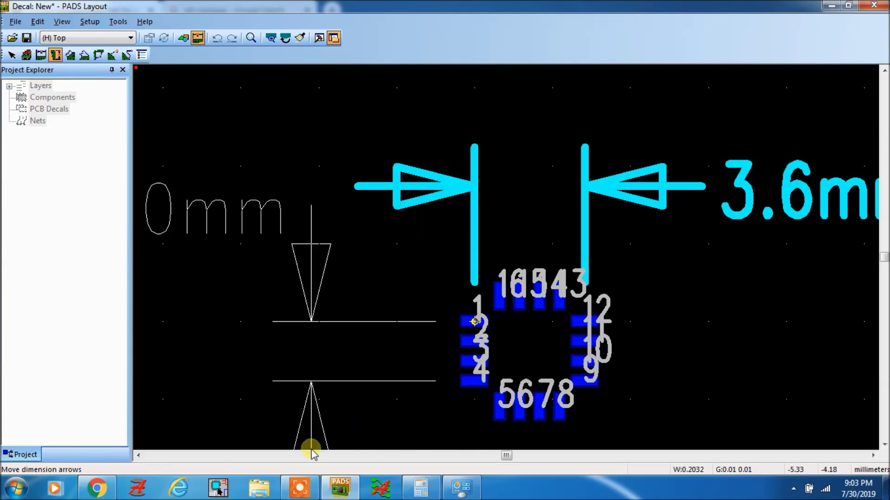
mouse_move(301, 492)
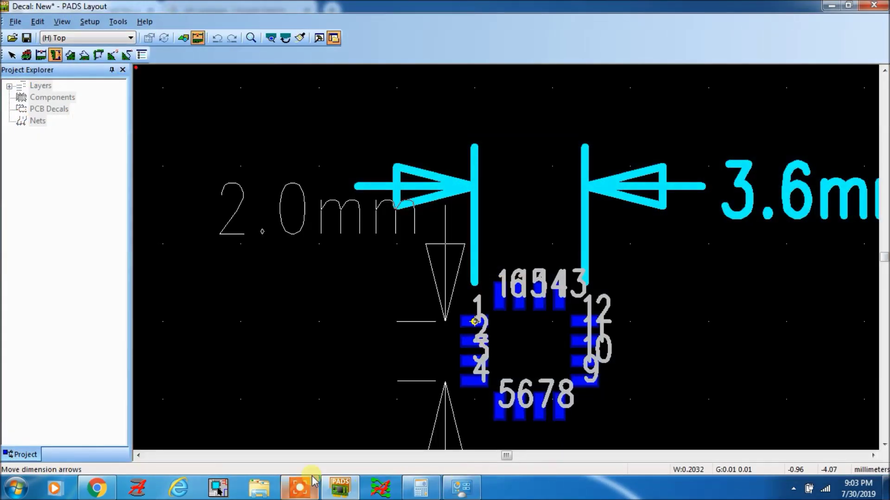
key(Escape)
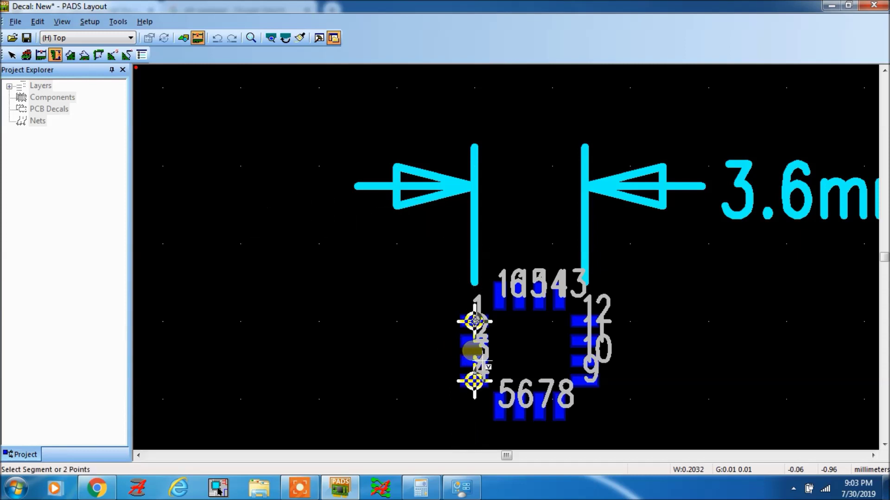
key(Escape)
scroll(456, 393, up, 2)
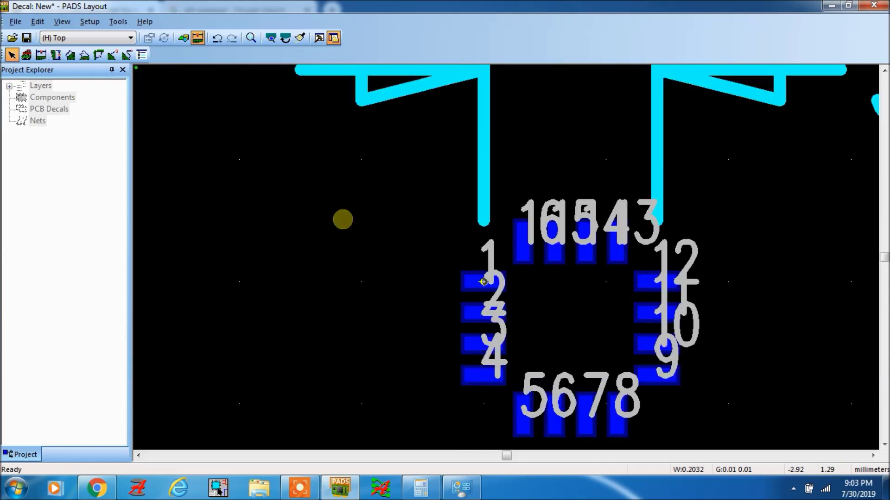
click(56, 55)
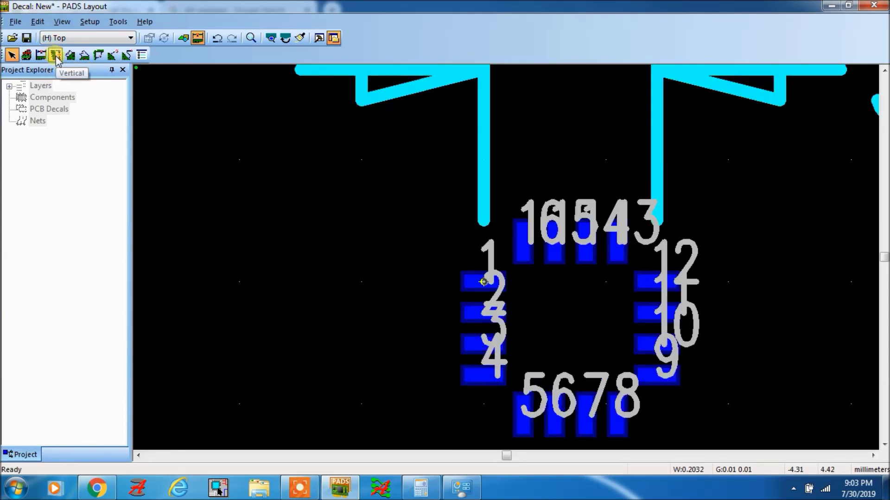
click(56, 56)
click(483, 376)
click(483, 281)
scroll(448, 292, down, 1)
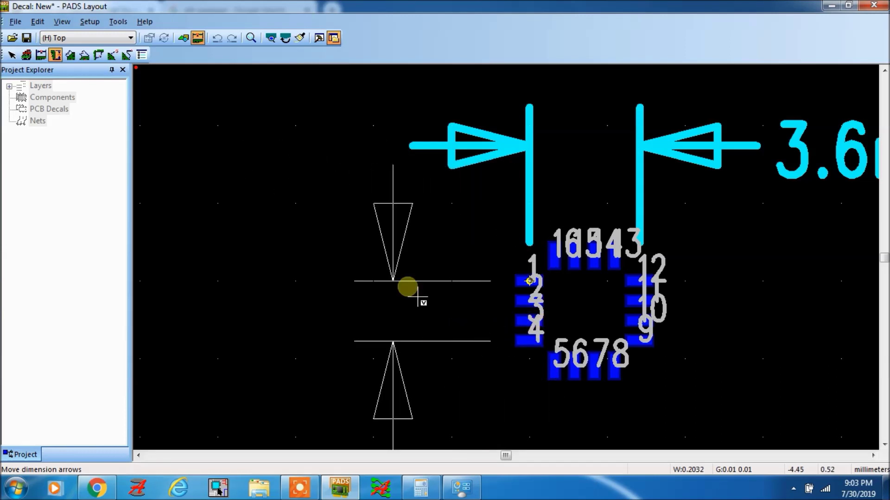
scroll(621, 316, up, 1)
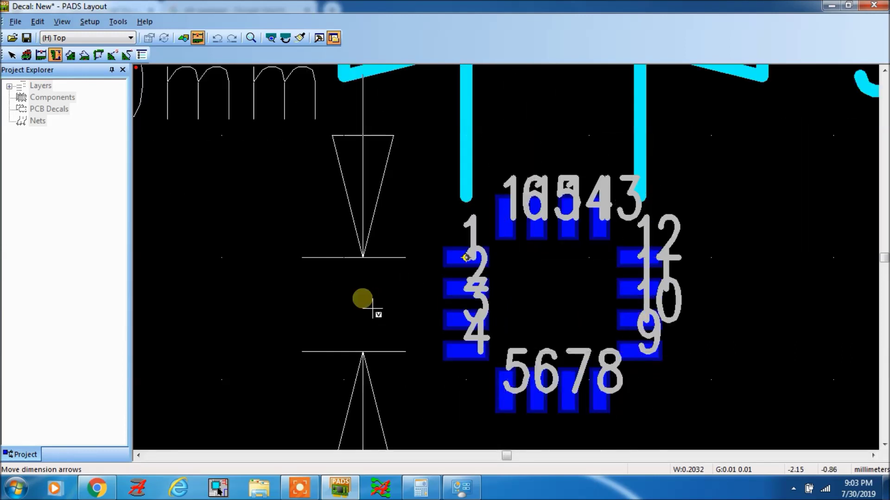
key(Escape)
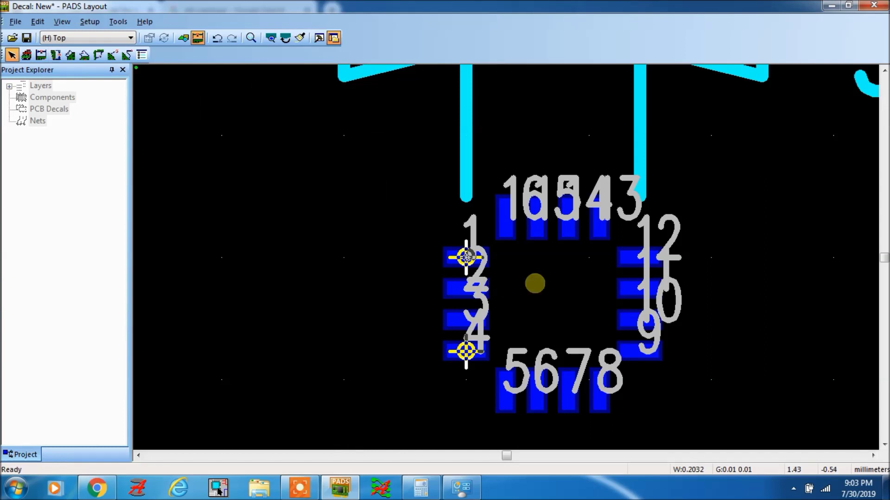
scroll(522, 288, down, 1)
scroll(540, 296, up, 1)
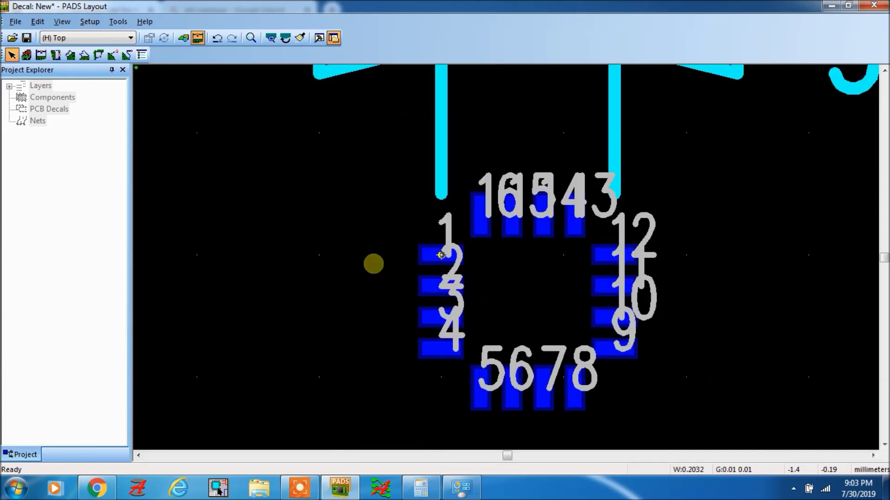
Start the 'so' origin command and compute 1.95 ÷ 2 = 0.975 in Calculator
text(so 1.6)
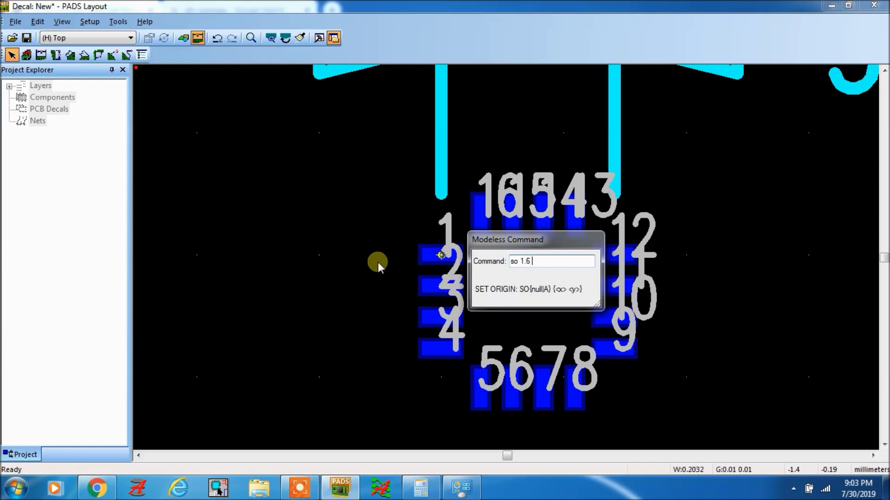
click(432, 483)
click(472, 216)
click(420, 279)
click(472, 300)
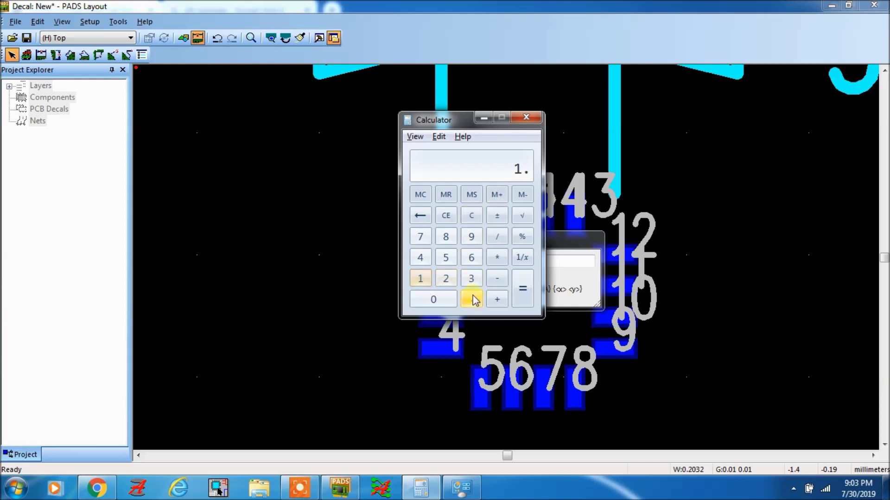
click(472, 236)
click(446, 257)
click(497, 236)
click(446, 279)
click(524, 297)
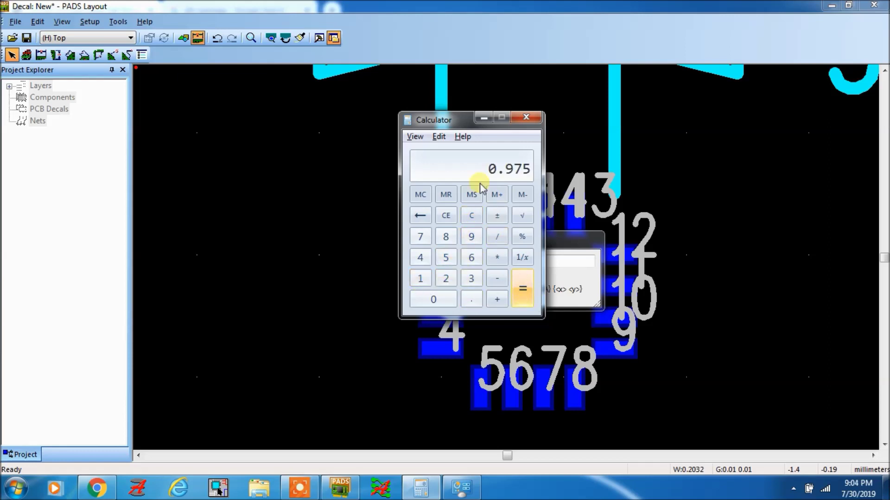
Paste 0.975 after 'so 1.6' and run it to set the origin to 1.6, 0.975
click(438, 137)
click(459, 152)
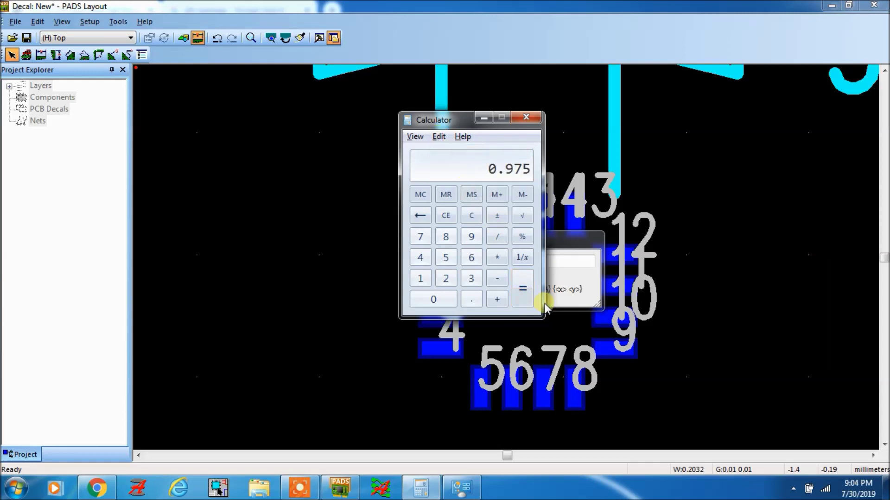
click(526, 117)
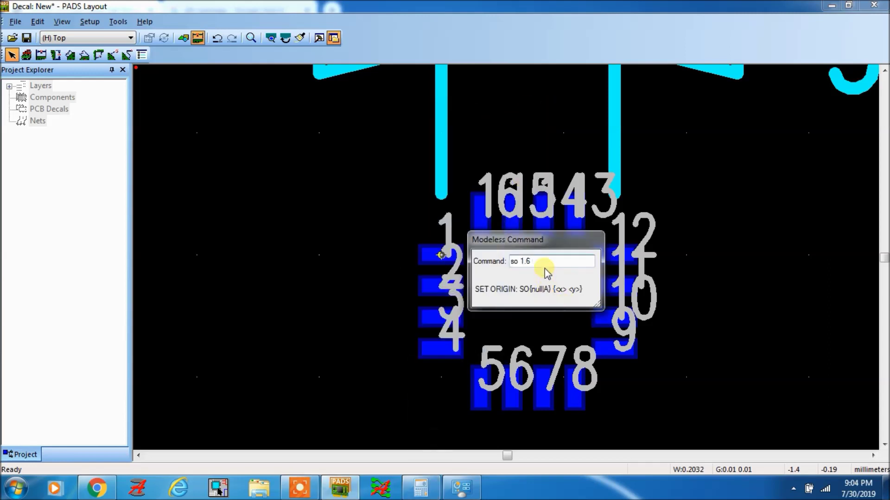
key(ctrl+v)
key(Return)
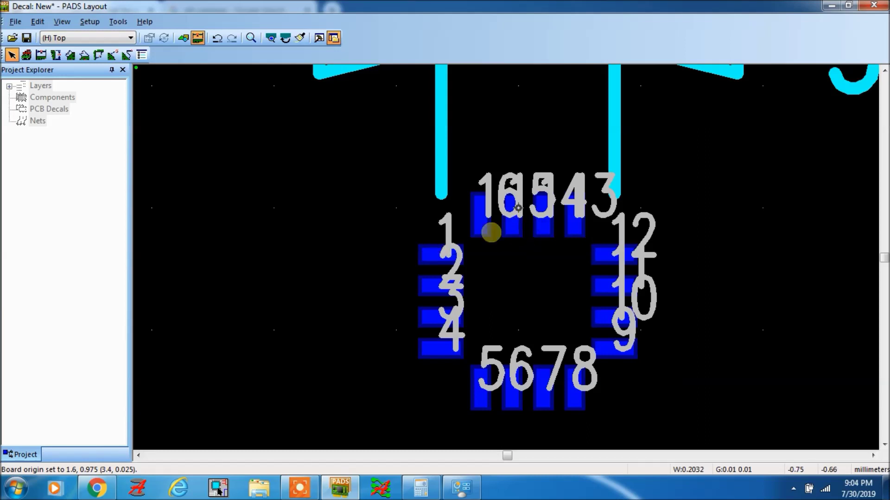
Select pad 1 and try Setup > Set Origin, declining the first proposed origin point
click(431, 254)
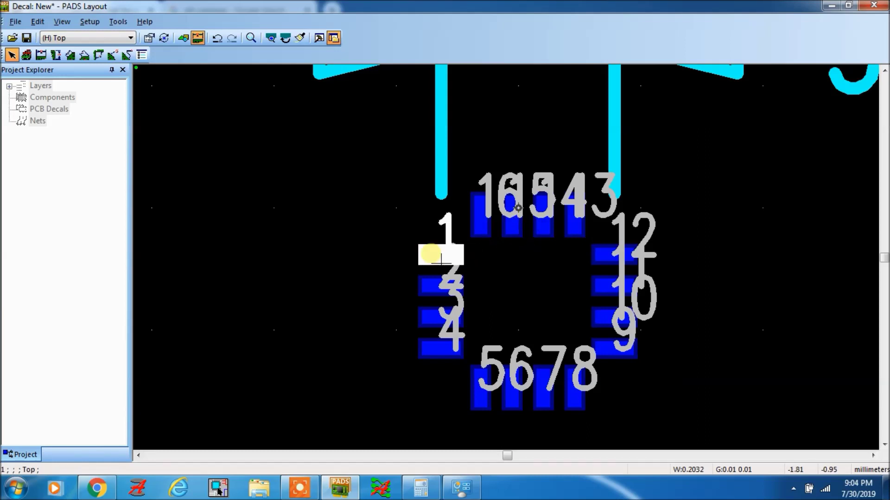
right_click(431, 254)
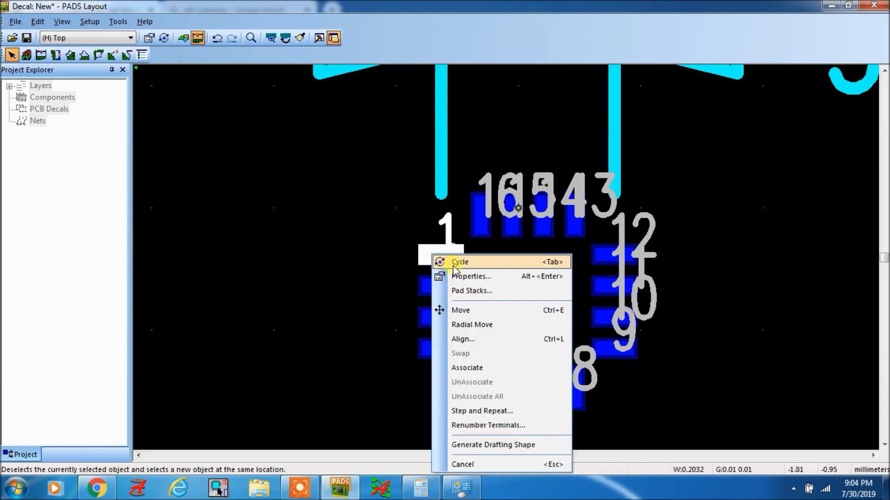
click(347, 211)
click(90, 21)
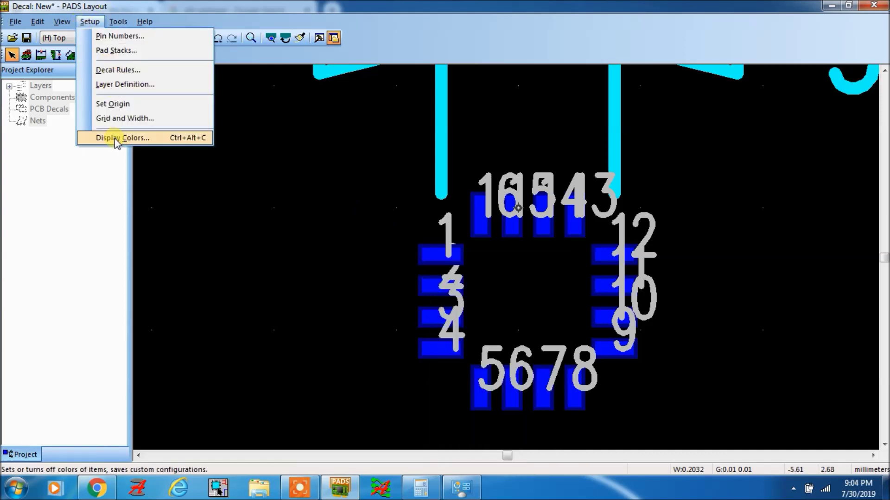
click(113, 104)
click(430, 254)
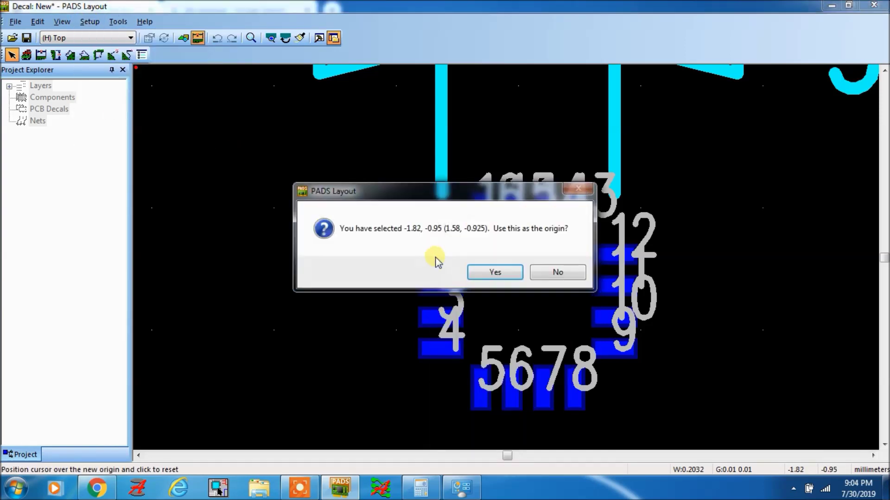
click(558, 272)
Make pin 1's terminal centre the decal origin and confirm it
click(434, 256)
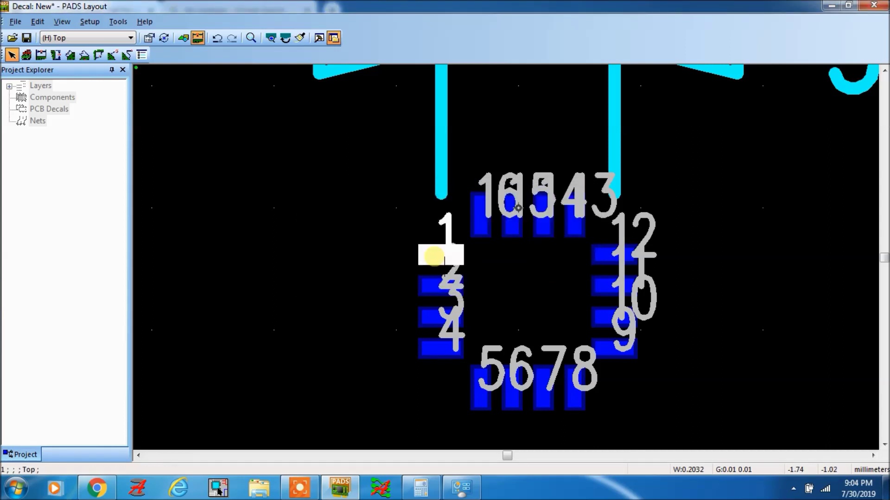
click(90, 21)
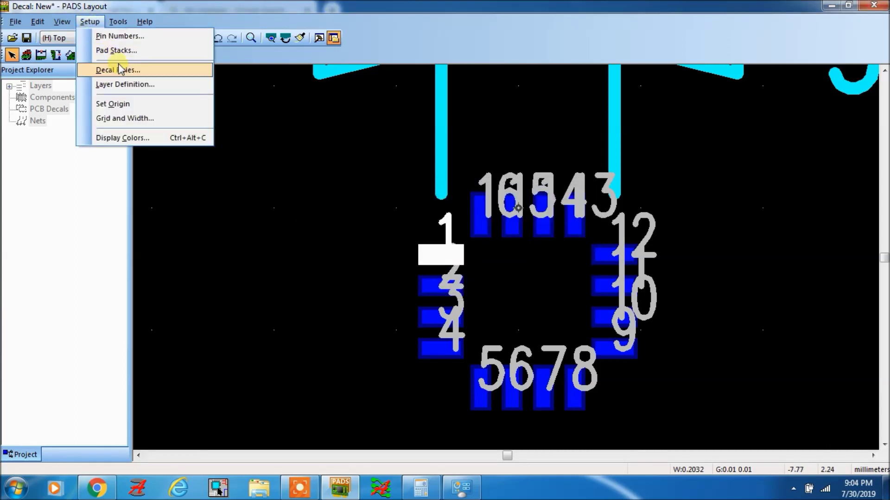
click(118, 107)
click(508, 274)
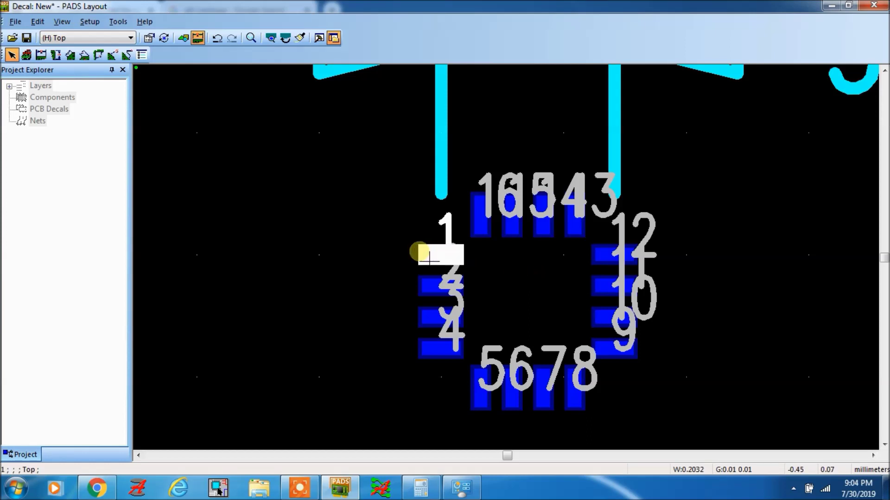
click(90, 21)
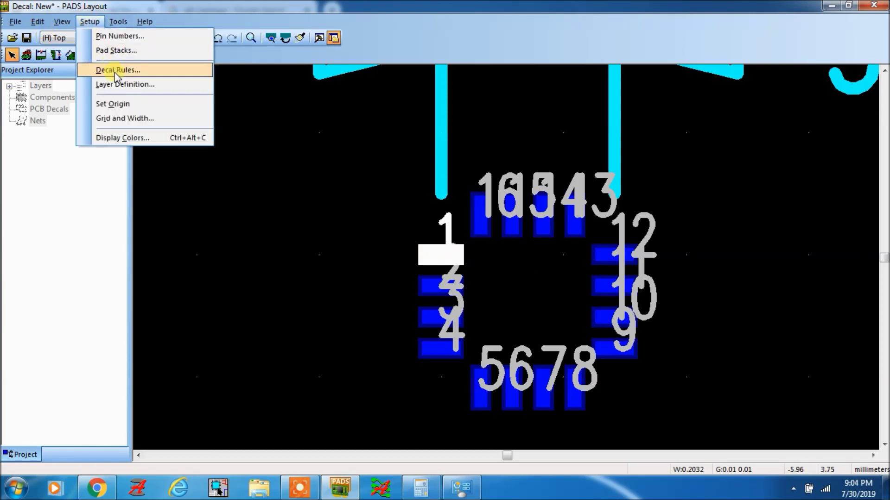
click(113, 104)
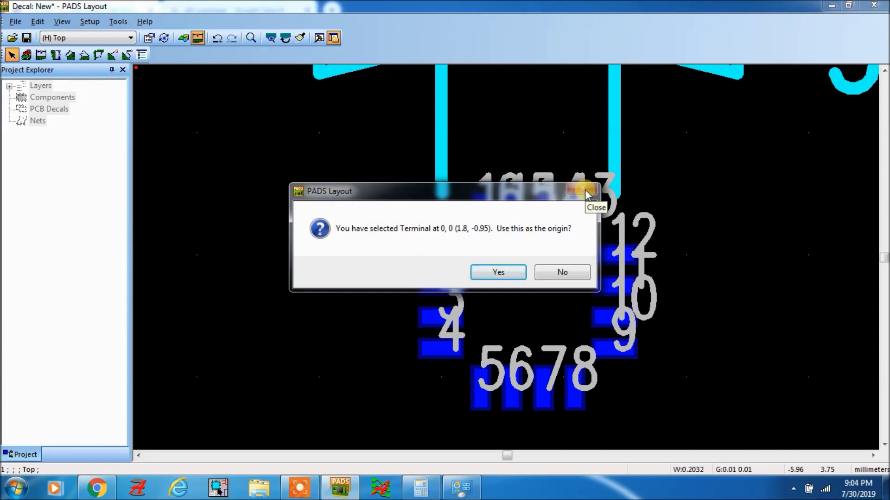
click(497, 274)
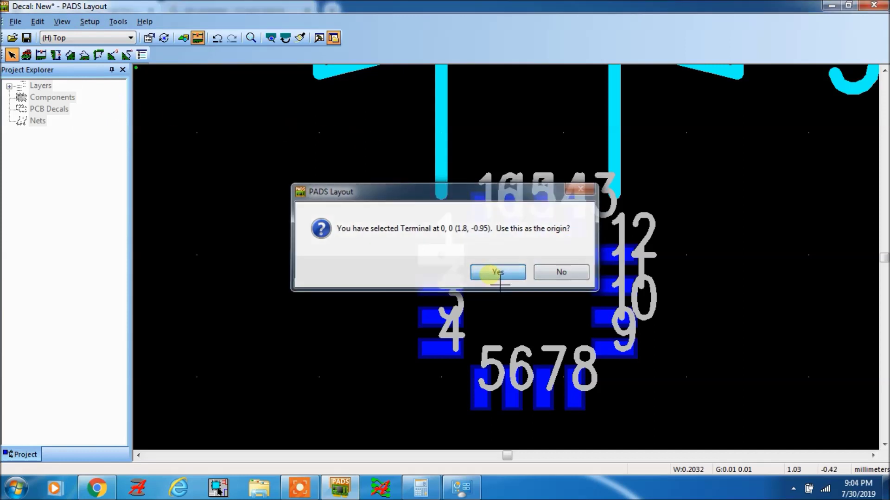
scroll(517, 296, down, 1)
scroll(538, 316, up, 1)
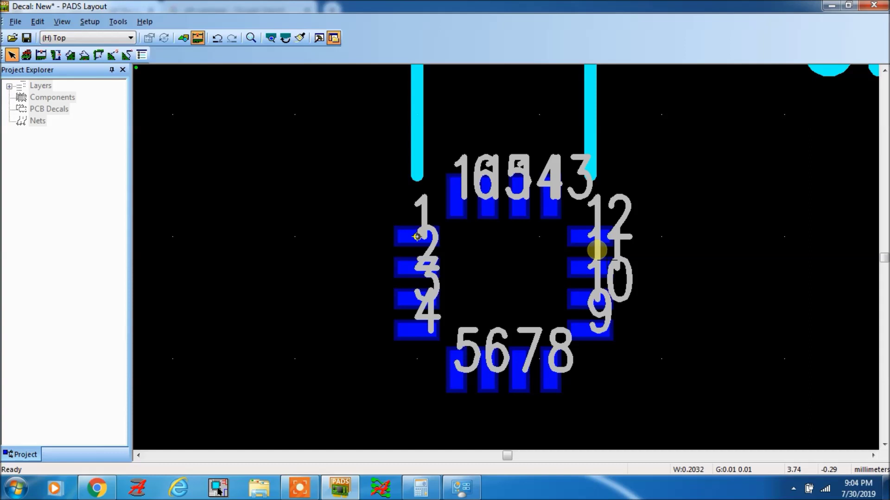
Shift the decal origin by 1.8, -1 from pin 1 with the so command, checking the offset in Calculator
text(so 1.8 -)
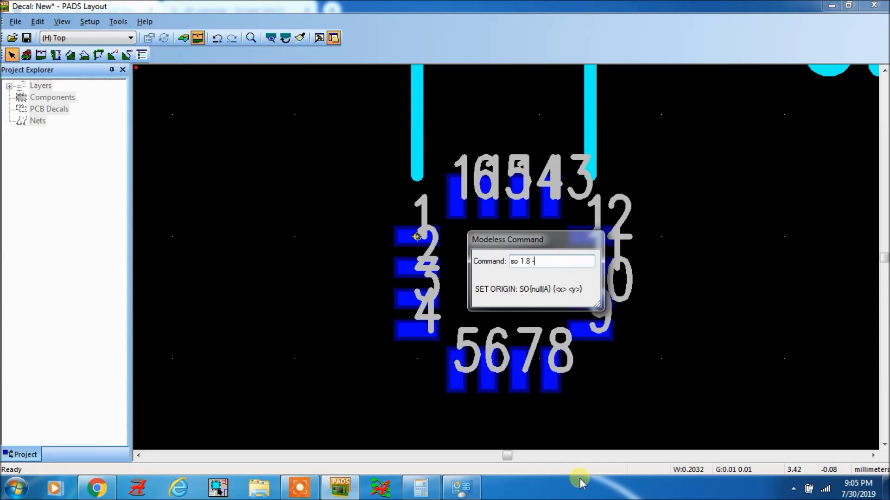
mouse_move(426, 491)
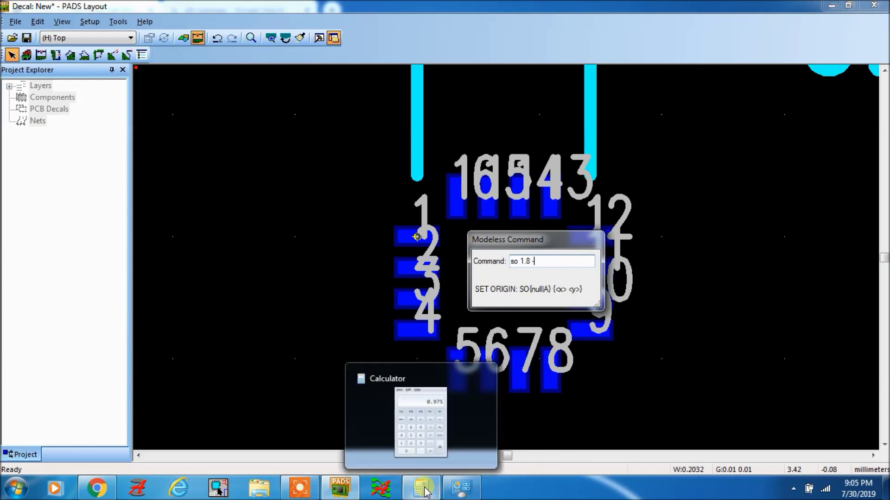
click(432, 438)
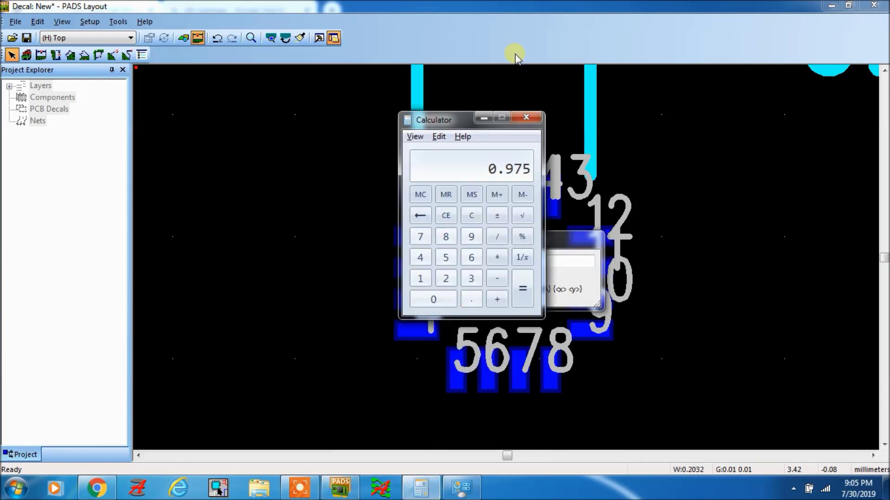
click(484, 117)
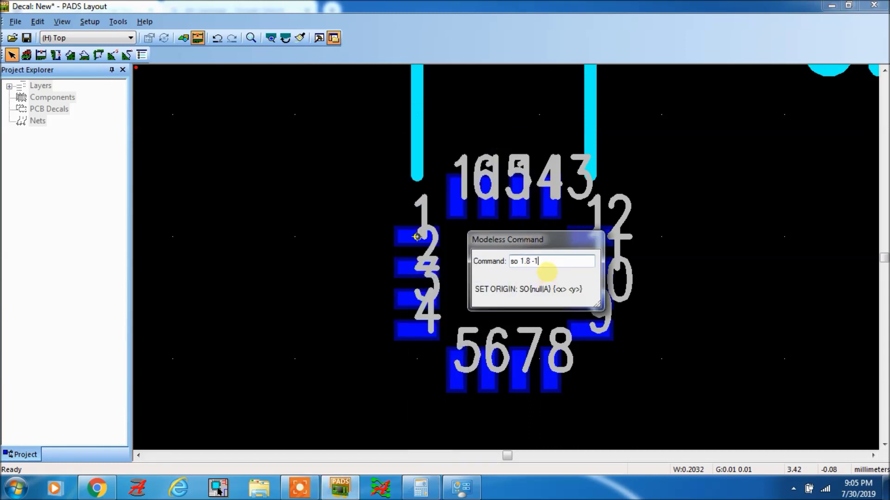
key(Return)
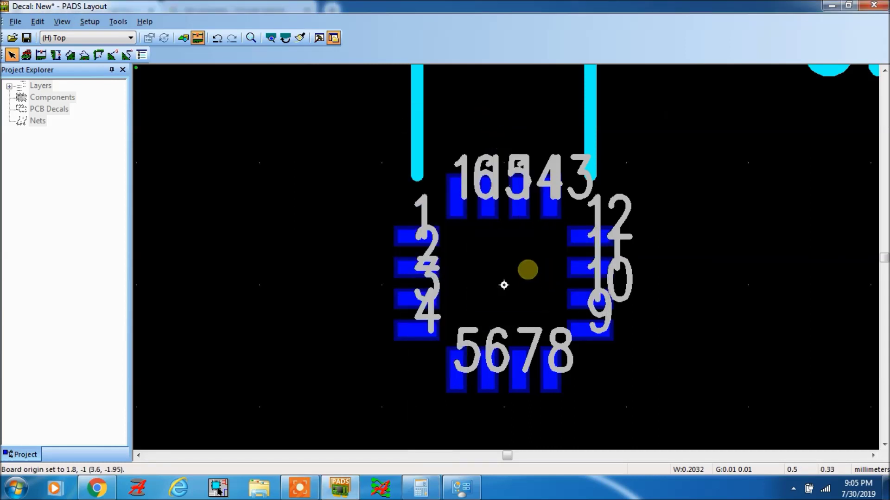
scroll(537, 215, down, 1)
scroll(525, 206, up, 4)
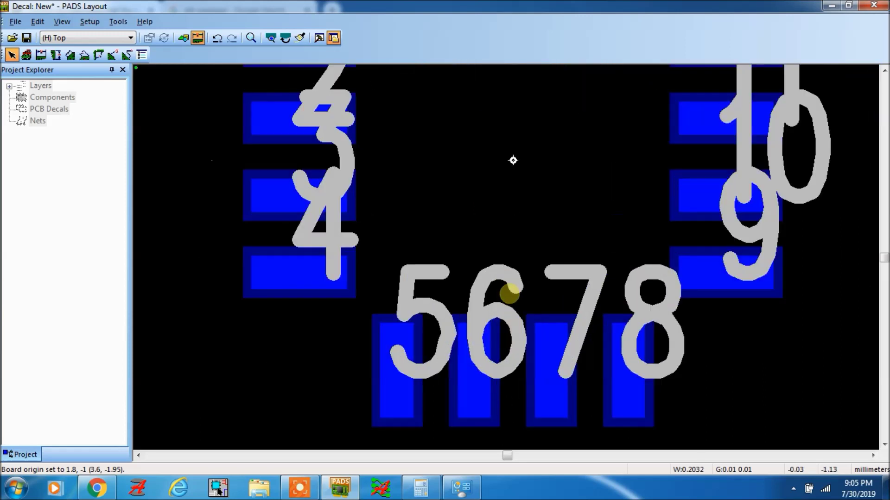
scroll(511, 281, down, 1)
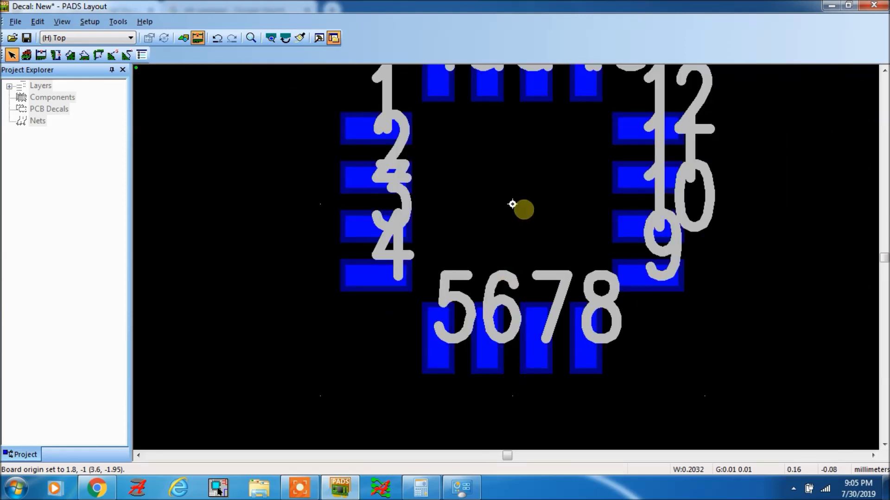
click(96, 488)
Check the 2.10 mm square centre pad in the Renesas land-pattern drawing, then return to PADS Layout
scroll(294, 265, up, 3)
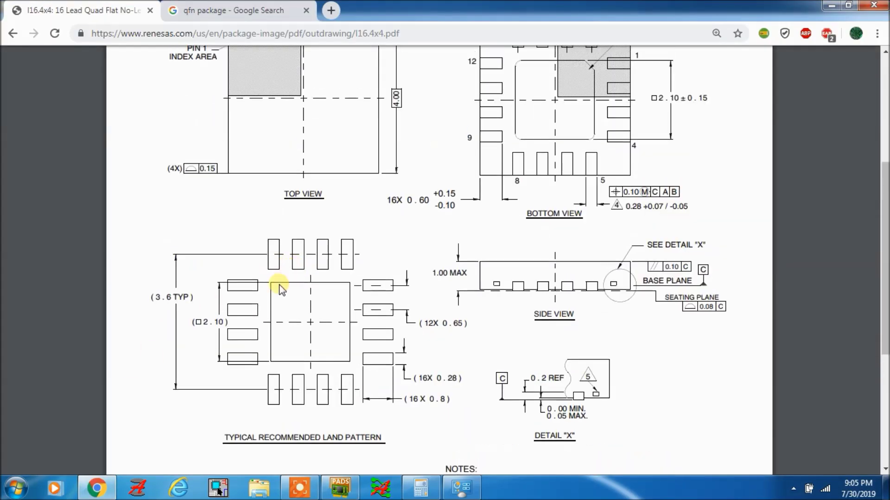
scroll(282, 218, up, 1)
scroll(246, 199, down, 4)
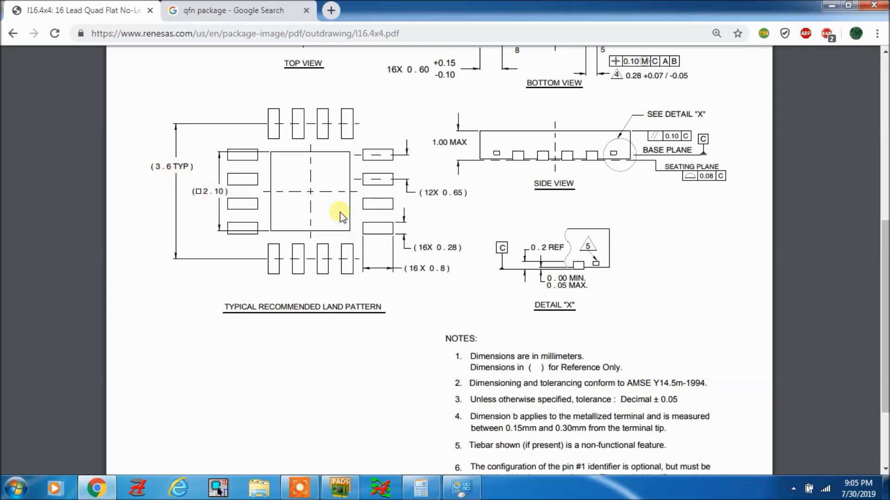
click(347, 488)
scroll(496, 206, down, 2)
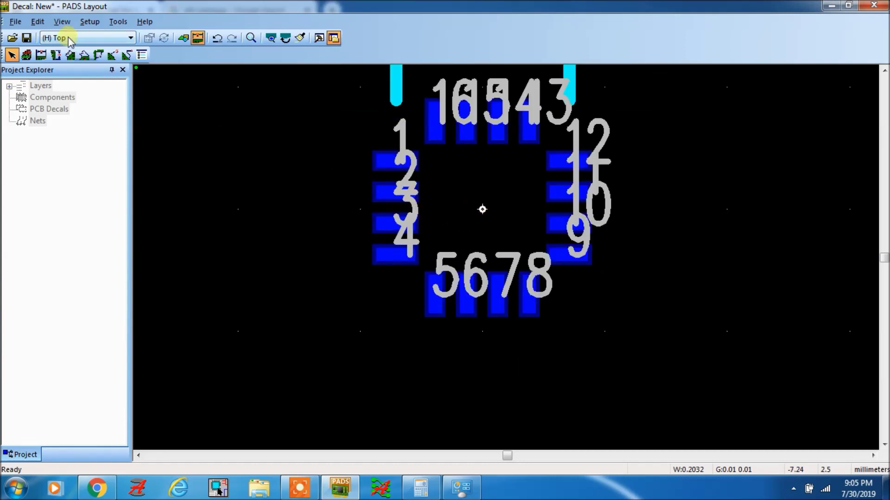
Place terminal 17 at the decal centre with the Drafting Toolbar's Terminal tool
click(183, 37)
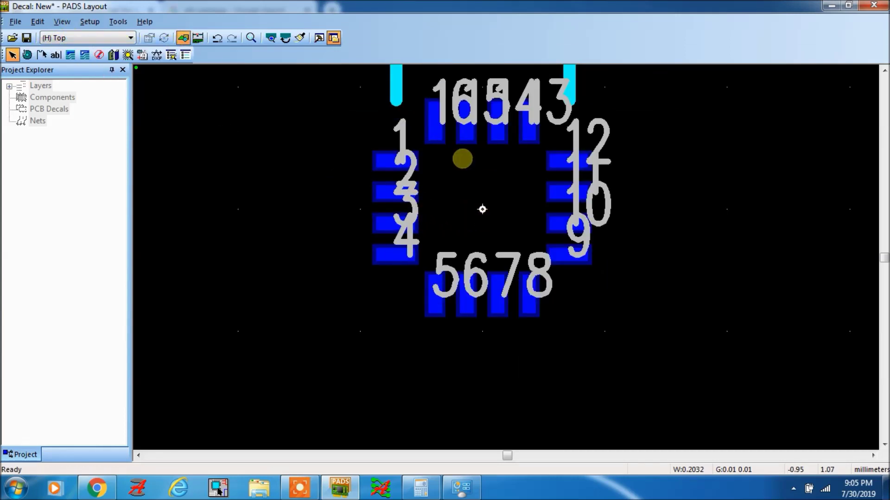
click(27, 55)
click(246, 137)
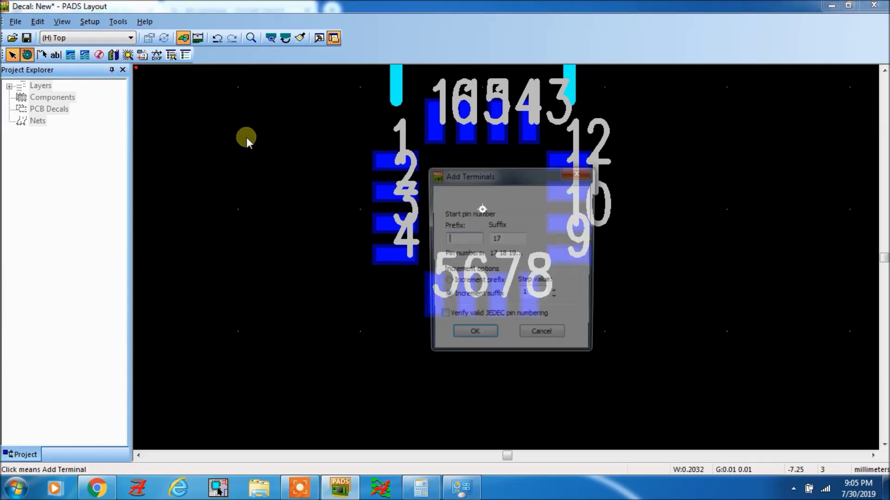
click(471, 337)
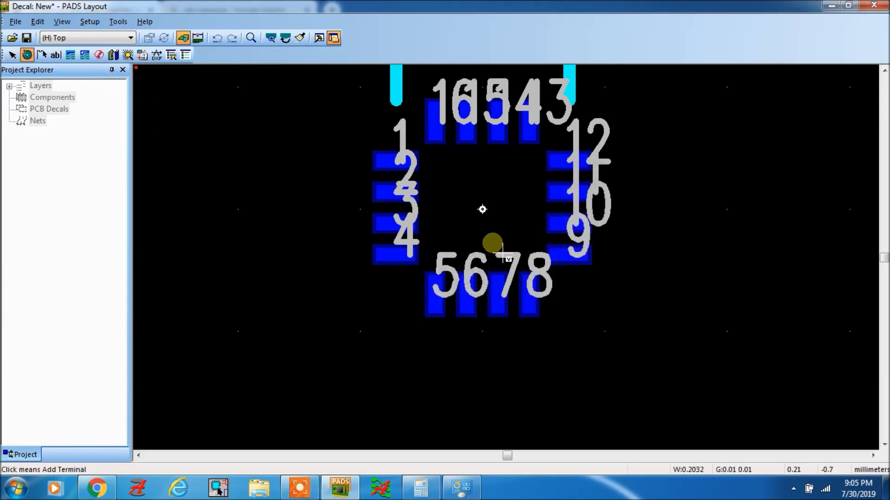
click(492, 218)
key(Escape)
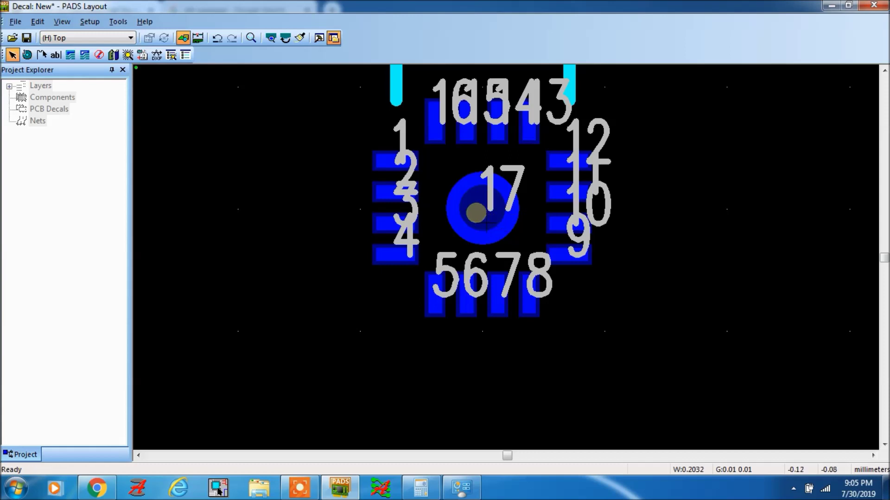
Set terminal 17's X and Y coordinates to 0 in Terminal Properties
right_click(469, 208)
click(505, 230)
drag(512, 229, 477, 218)
text(0)
click(554, 231)
click(554, 212)
right_click(481, 198)
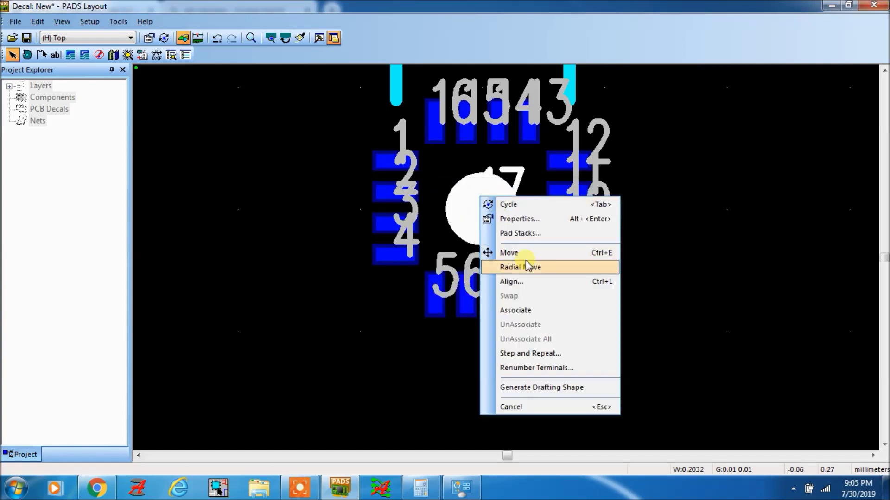
Make pad 17's mounted-side pad a 2.1 square
click(520, 233)
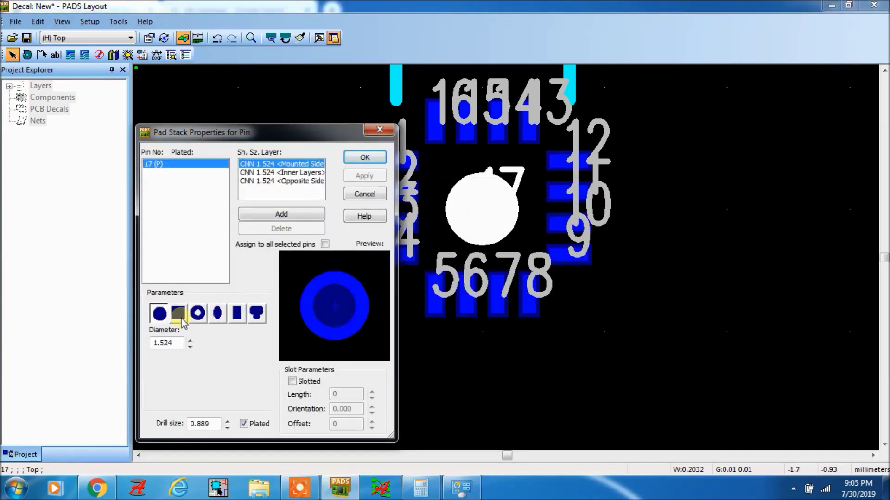
click(178, 314)
drag(180, 345, 134, 350)
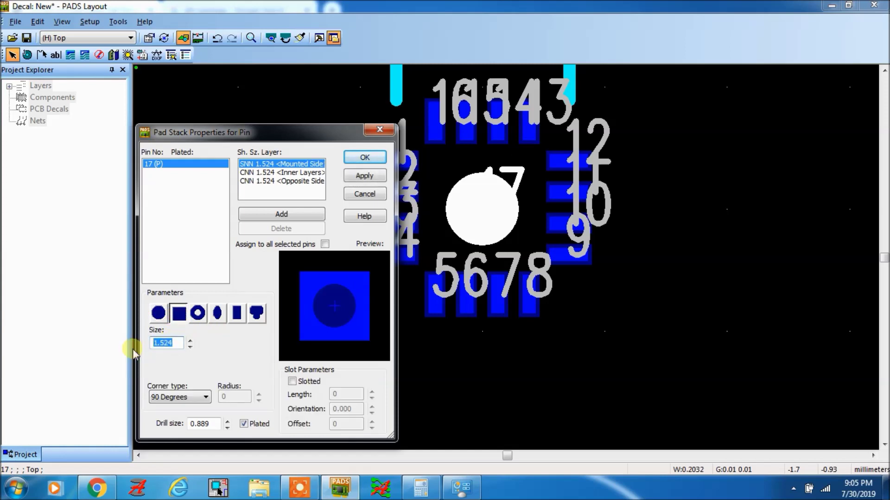
text(2.1)
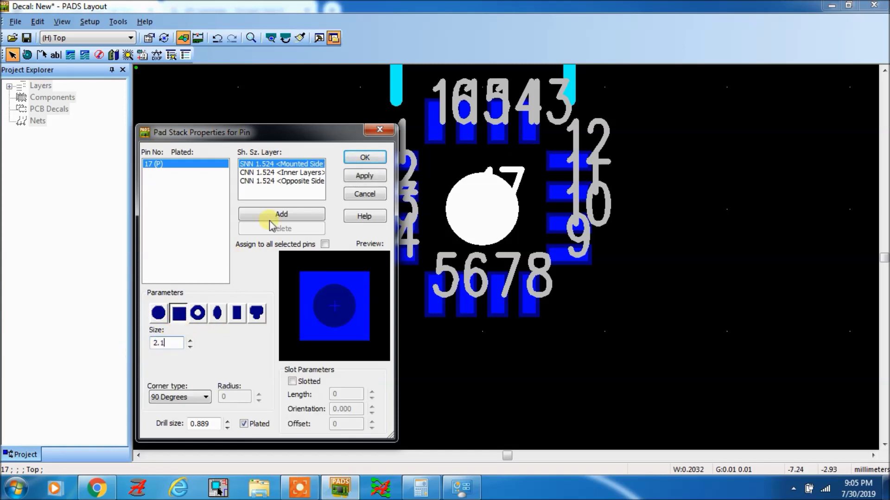
Set pad 17's inner-layer pad to 2.1 with a 0 drill size
click(278, 173)
click(178, 314)
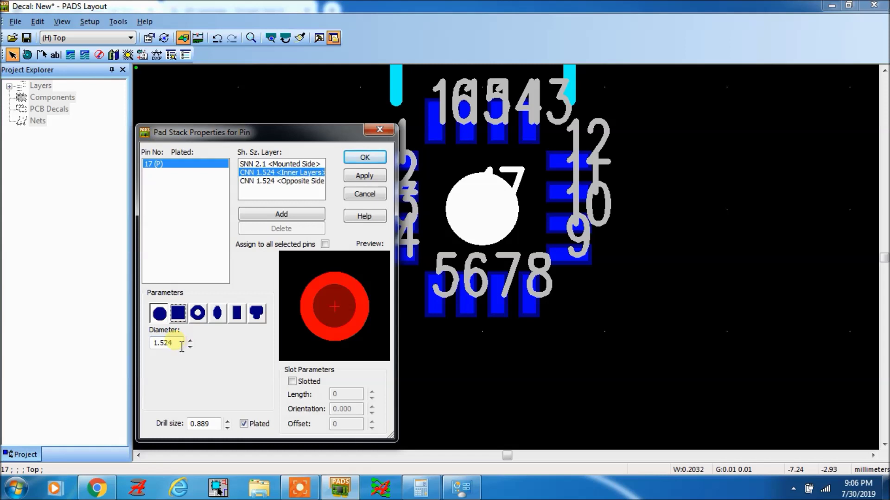
drag(221, 425, 183, 438)
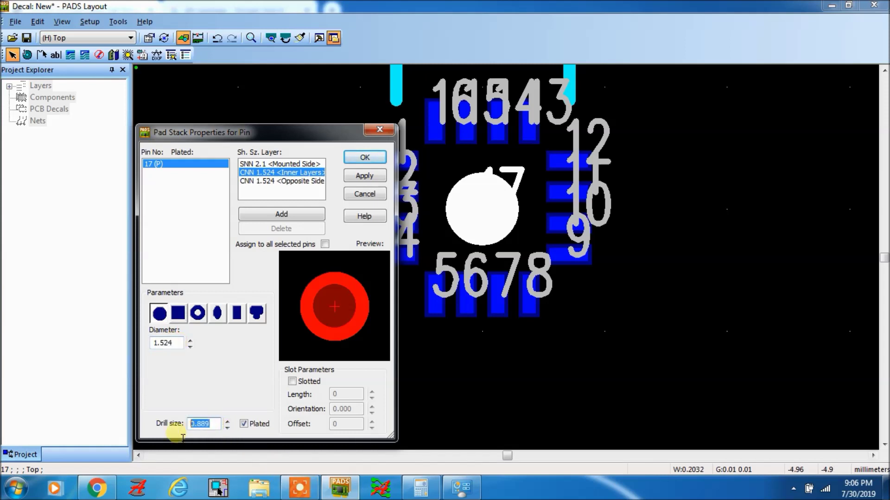
text(0)
drag(178, 344, 146, 361)
text(2.1)
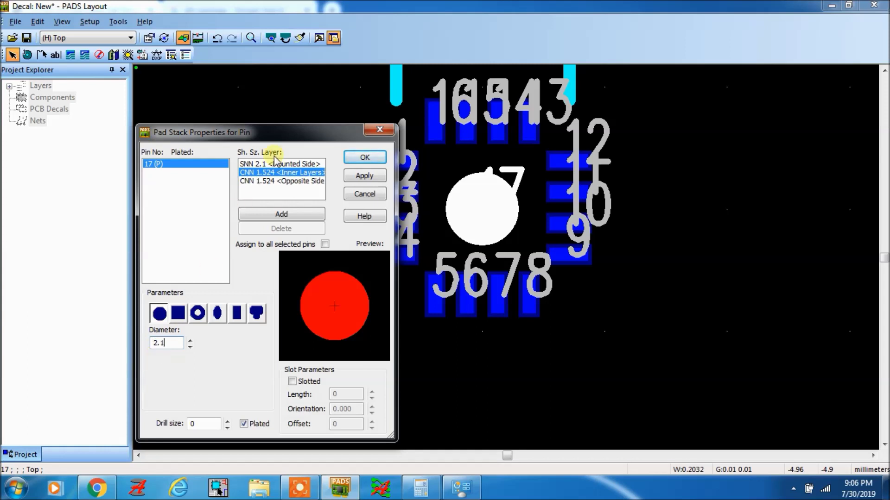
Set the opposite-side pad to 2.1 and make the inner and opposite-side pads square
click(276, 163)
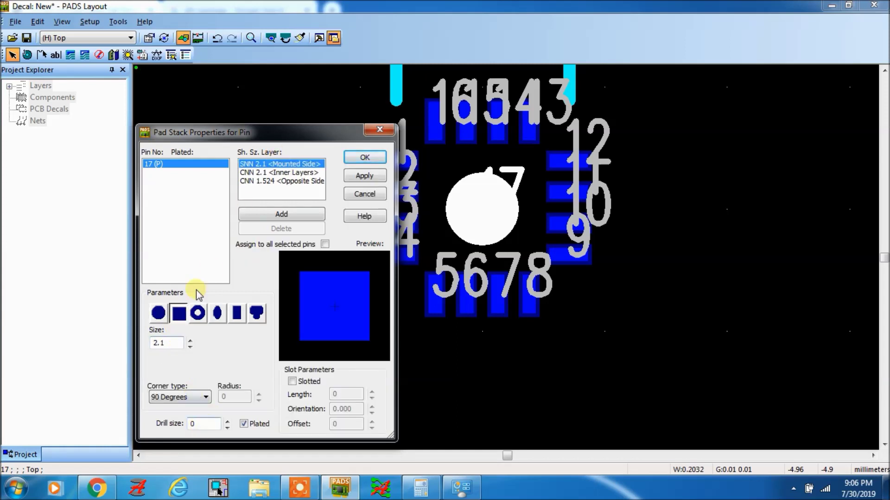
click(282, 182)
drag(179, 347, 142, 352)
text(2.1)
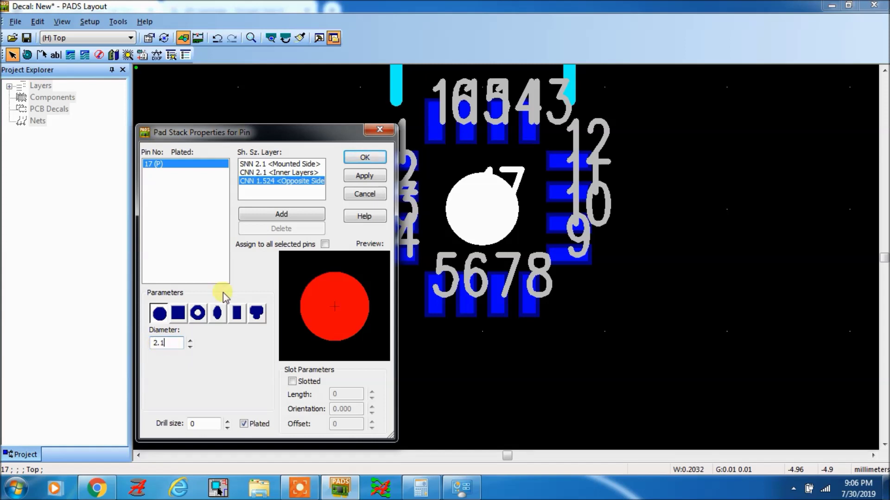
click(290, 174)
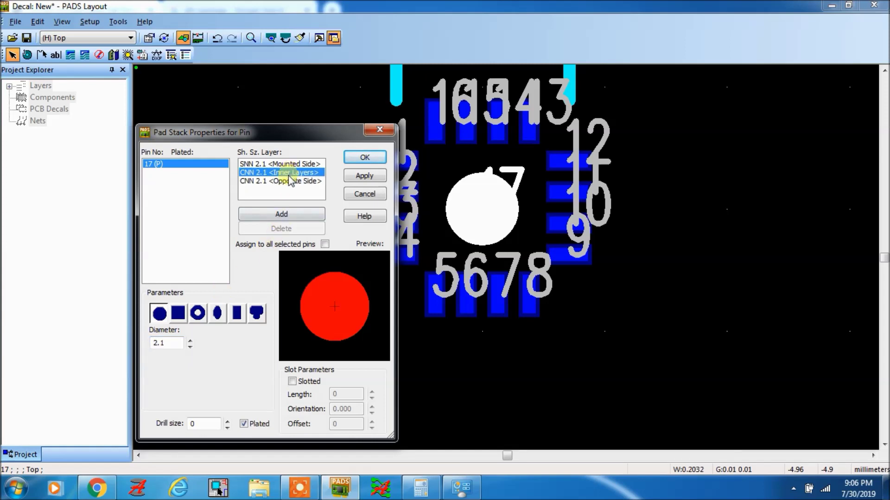
click(178, 313)
click(297, 181)
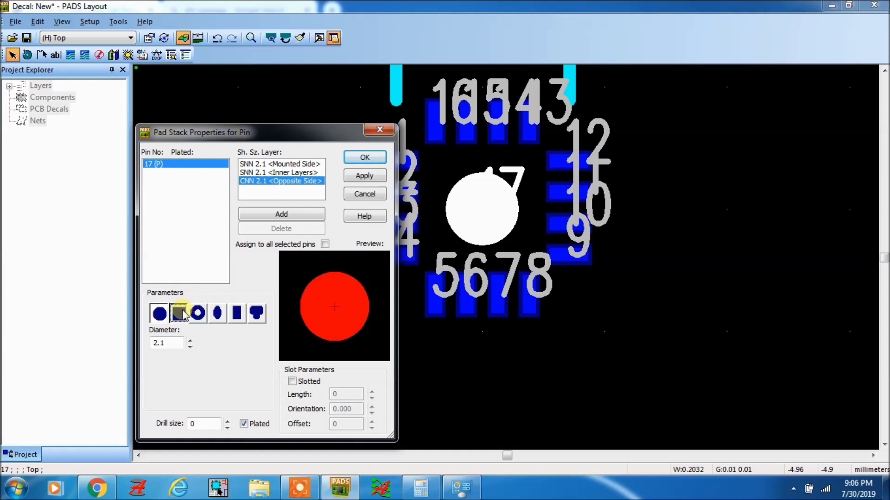
click(178, 313)
Add a square Solder Mask Top layer to pad 17's pad stack and bring Calculator back
click(280, 214)
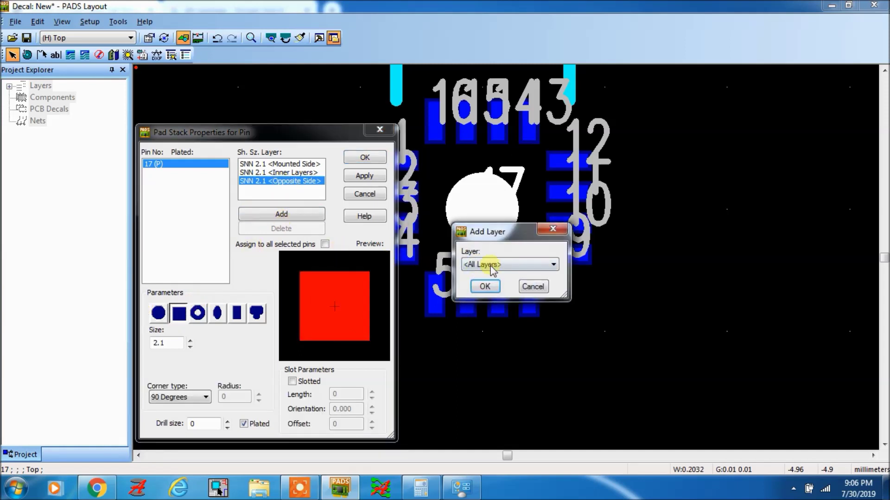
click(484, 265)
click(489, 185)
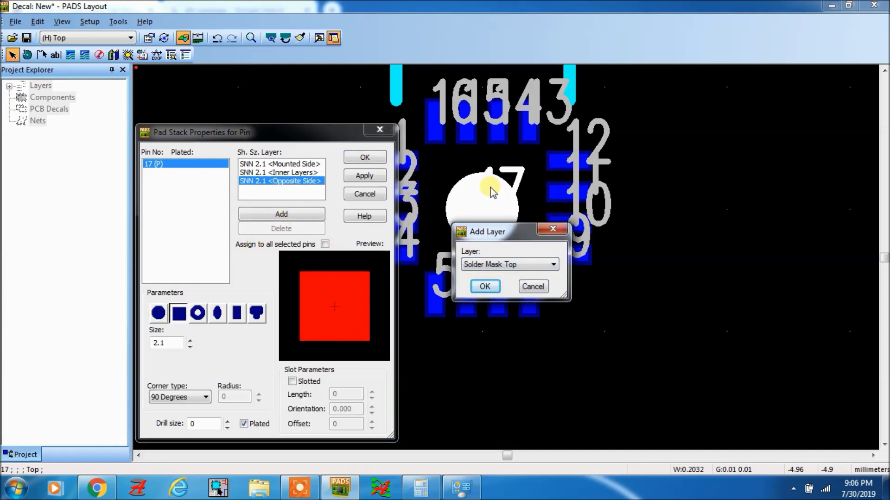
click(482, 286)
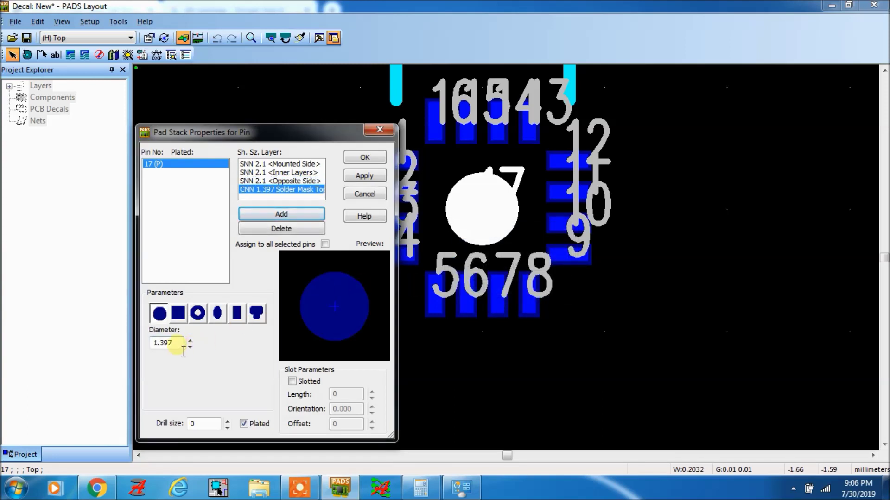
click(178, 313)
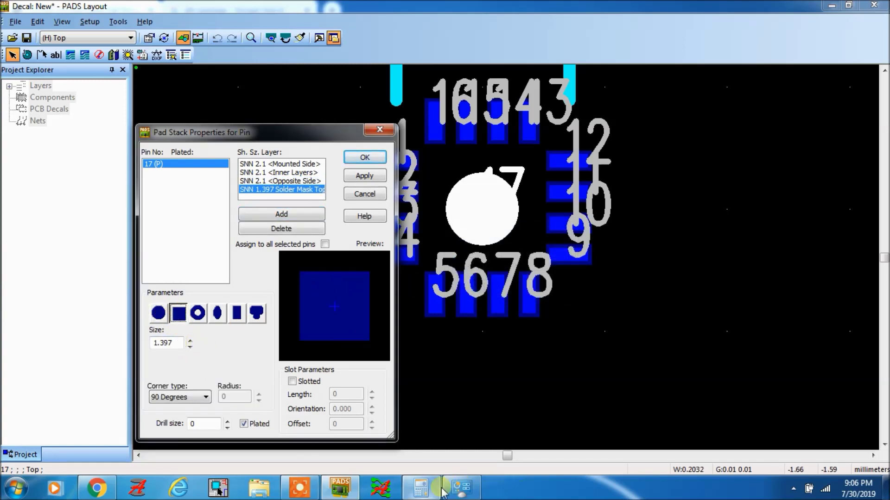
click(421, 487)
click(470, 216)
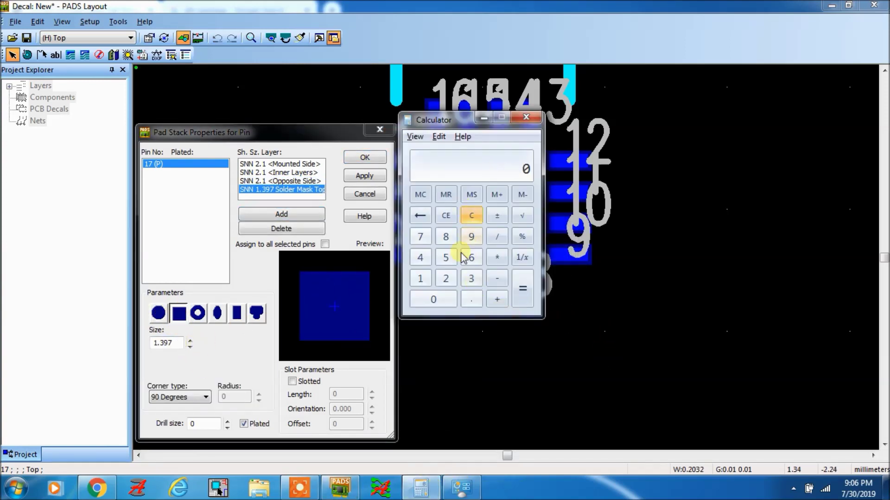
Enter 2.1 + 0.1524 in Calculator, then clear the mistaken 21.1524 result
click(446, 279)
click(420, 278)
key(plus)
key(period)
click(420, 278)
click(445, 258)
click(445, 279)
click(420, 258)
click(523, 290)
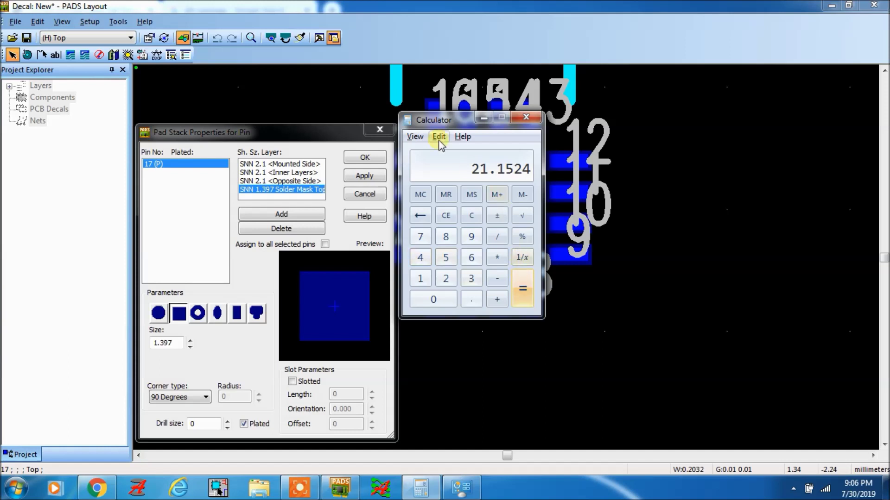
click(467, 220)
Recompute 2.1 + 0.1524 = 2.2524 and copy the result
click(445, 279)
click(497, 301)
click(471, 300)
click(420, 278)
click(446, 258)
click(445, 278)
click(420, 258)
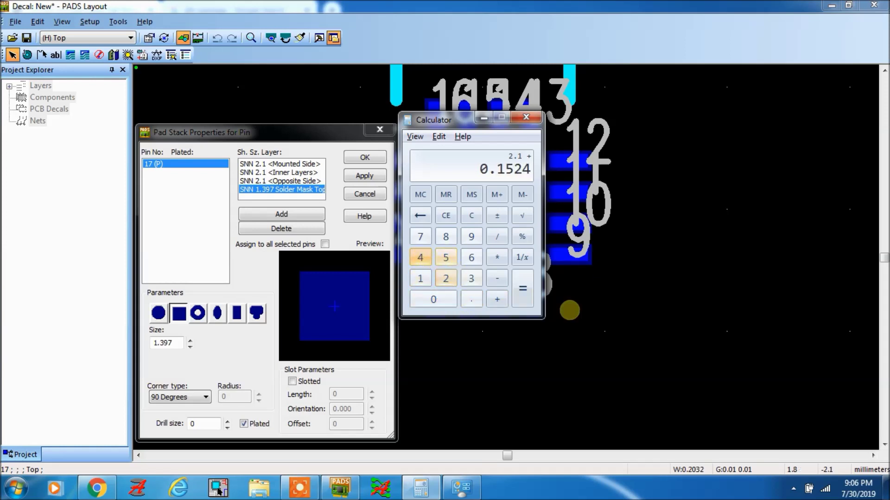
click(522, 291)
click(438, 136)
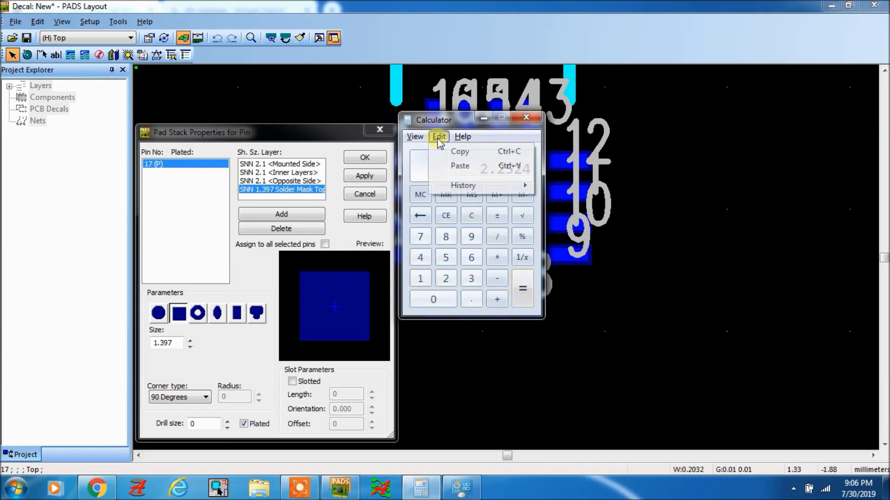
click(460, 153)
double_click(163, 343)
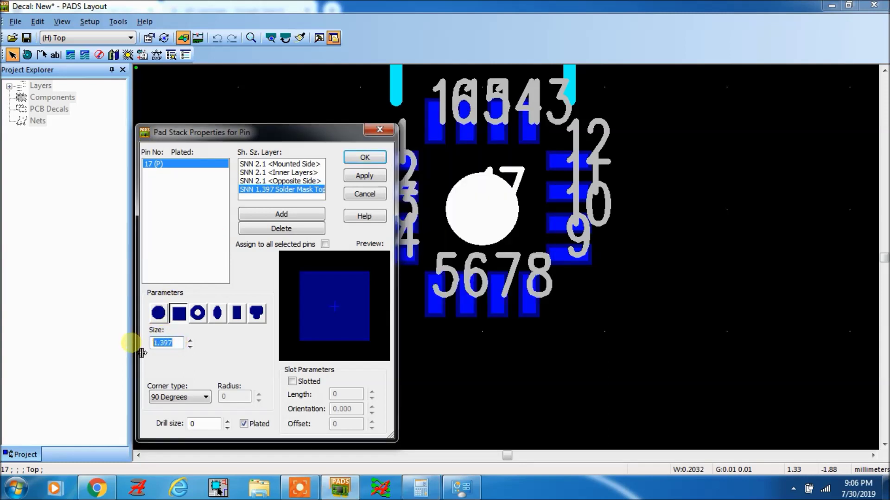
Paste 2.2524 as the solder mask size and add a Paste Mask Top layer
key(ctrl+v)
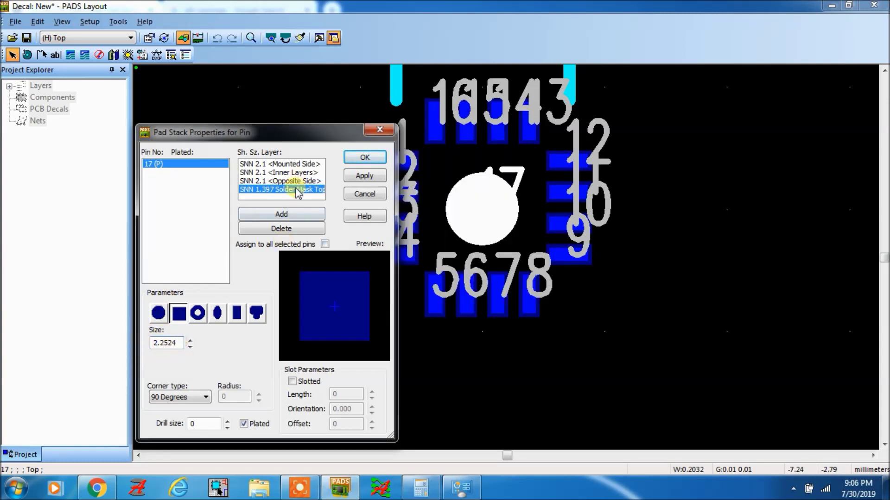
click(288, 217)
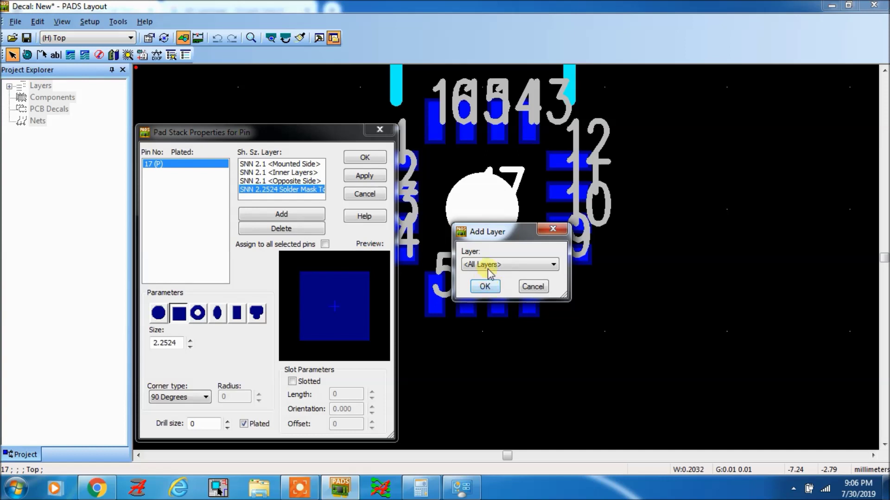
click(506, 265)
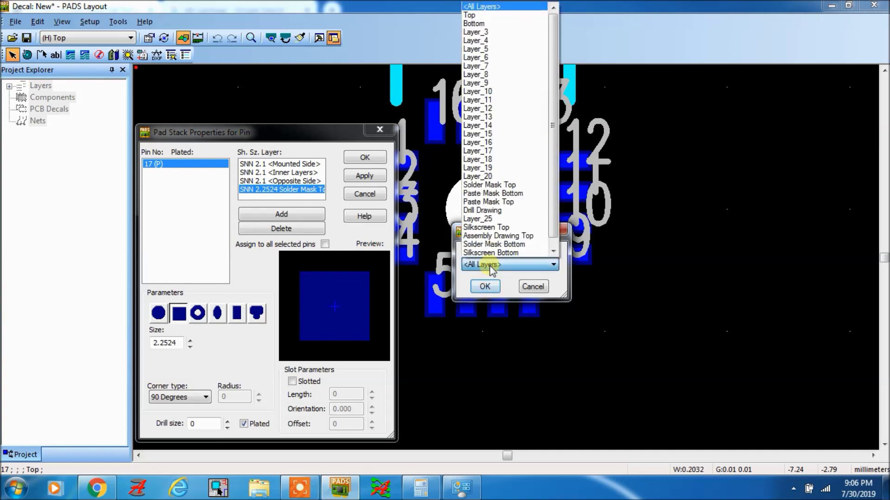
click(495, 205)
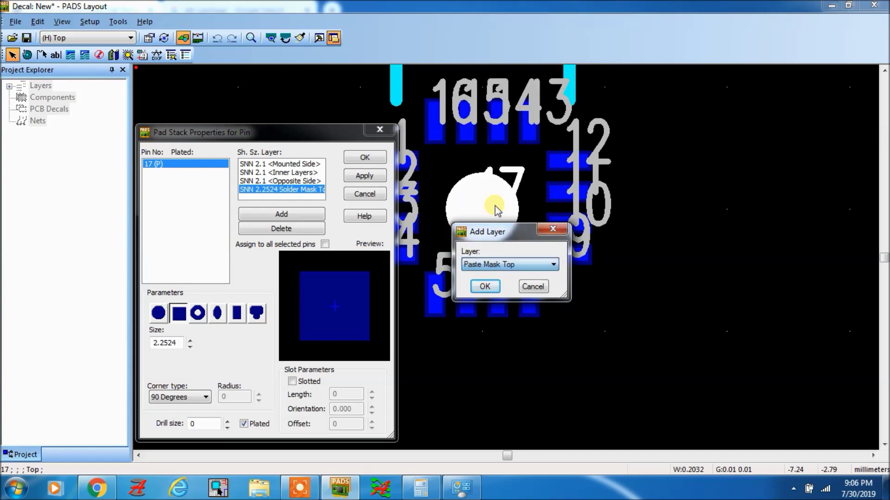
click(484, 286)
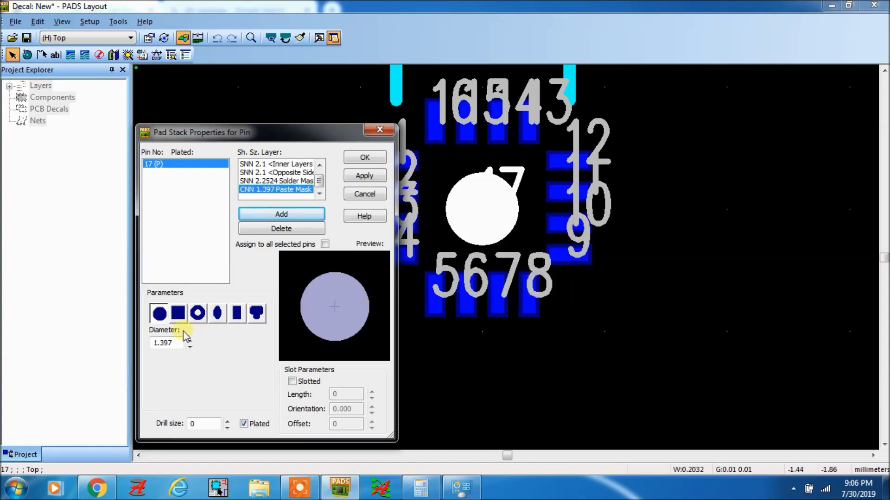
Make the Paste Mask Top a 2.1 square and apply the pad stack changes
click(178, 313)
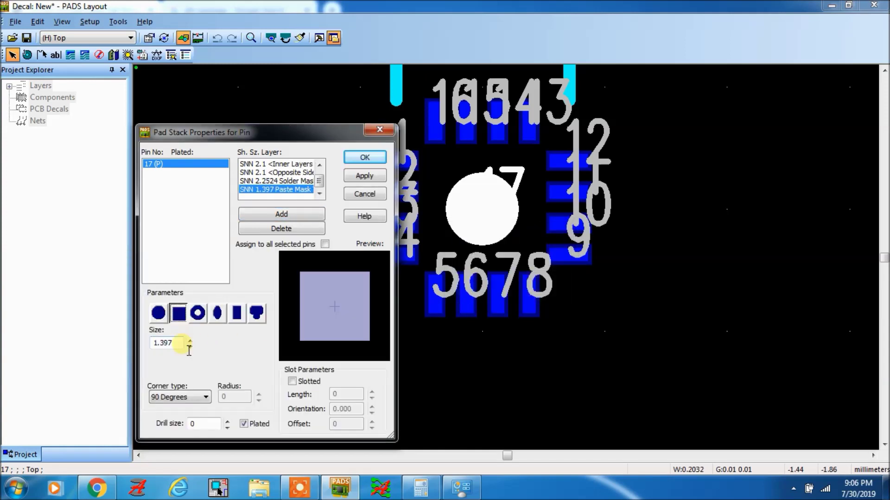
drag(177, 344, 124, 343)
text(2)
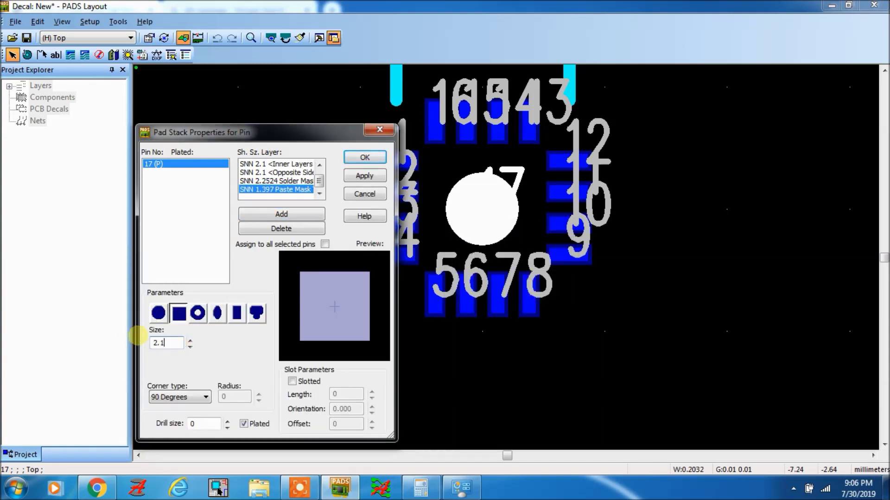
text(.1)
click(291, 190)
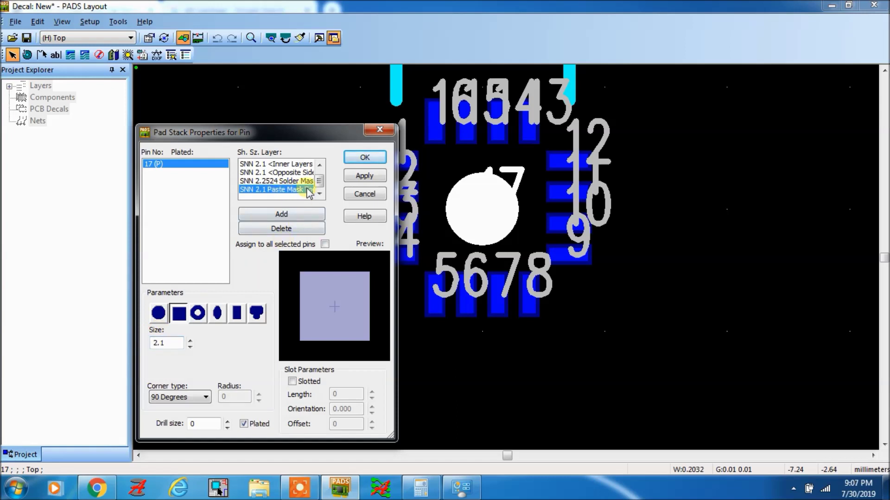
click(363, 176)
click(363, 158)
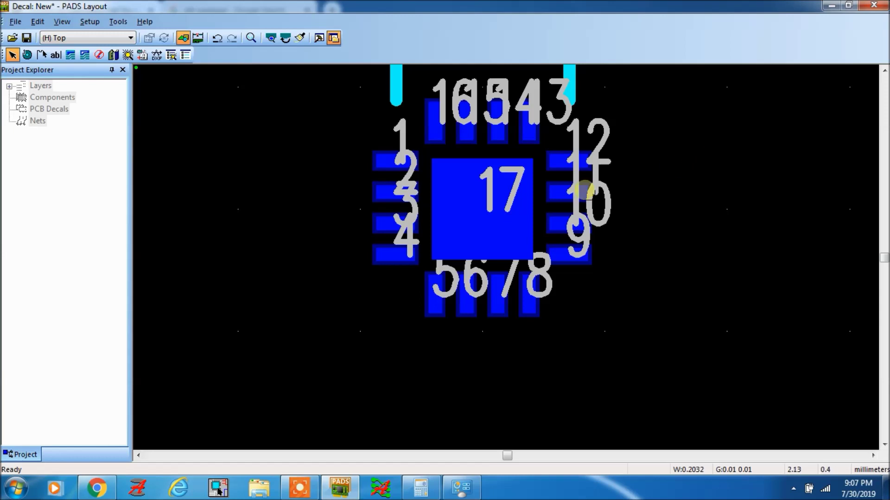
scroll(454, 260, down, 3)
scroll(441, 261, up, 4)
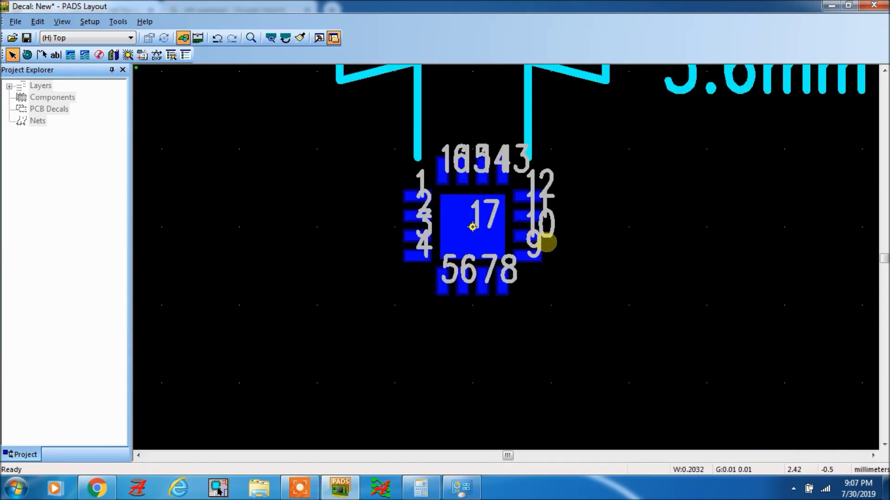
scroll(345, 324, down, 2)
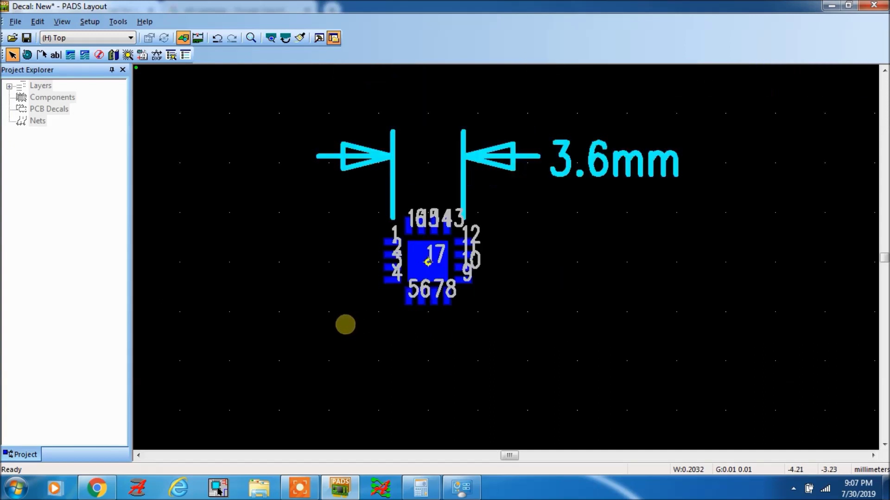
key(alt+Tab)
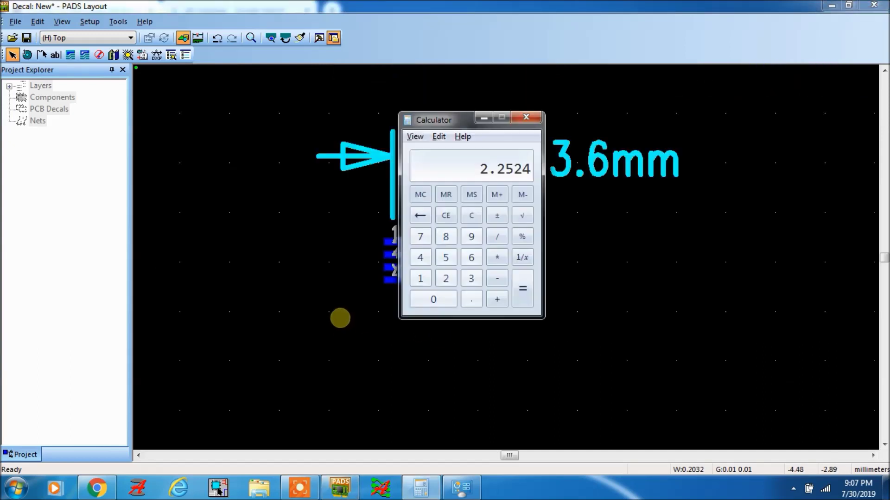
click(482, 116)
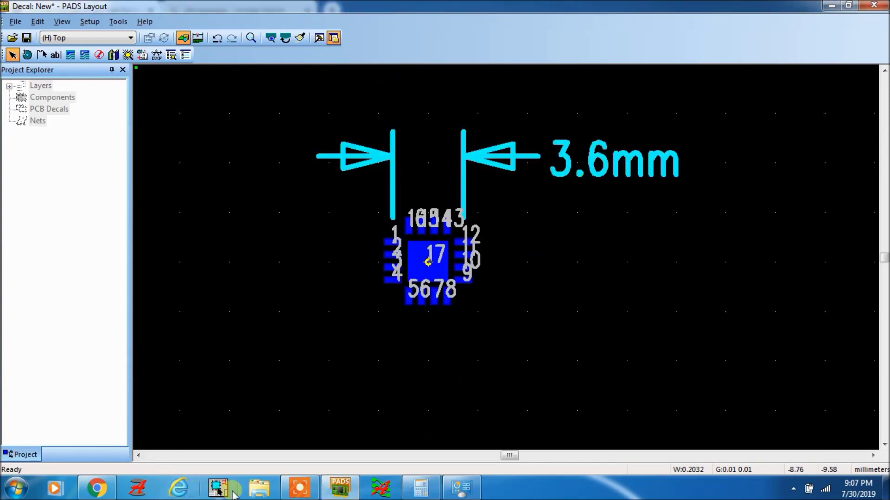
click(96, 488)
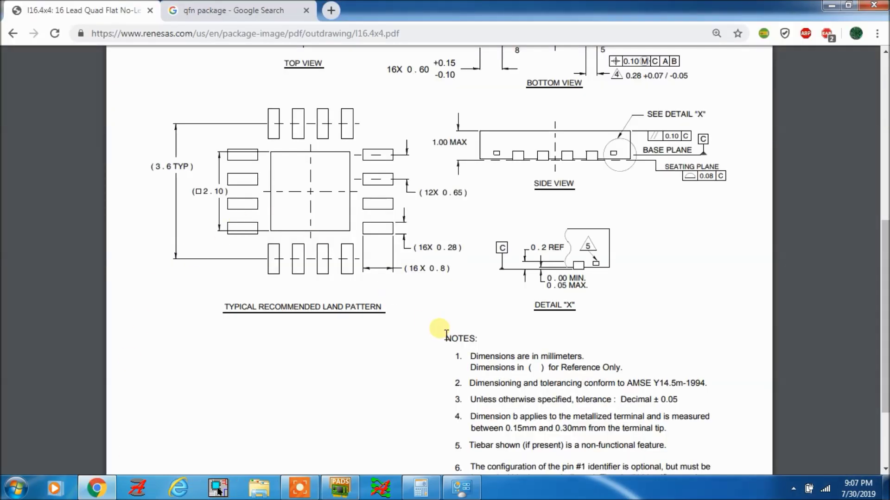
scroll(431, 330, up, 3)
scroll(452, 336, up, 1)
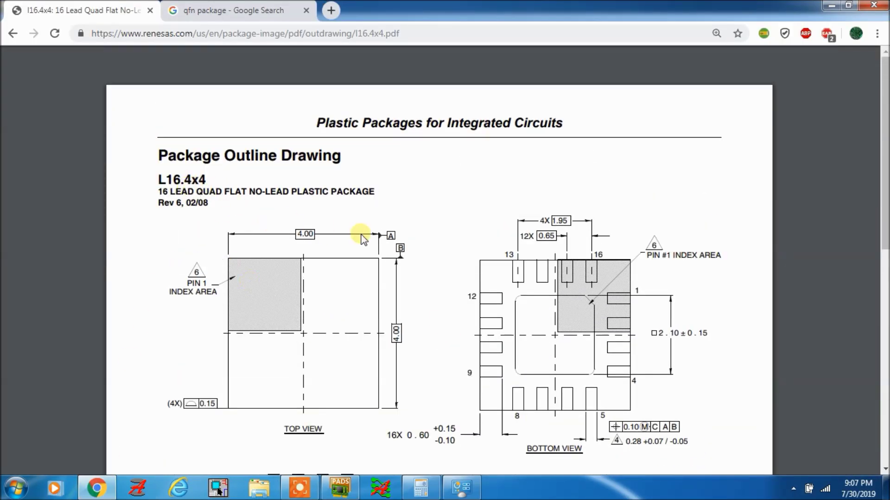
scroll(371, 252, down, 8)
key(alt+Tab)
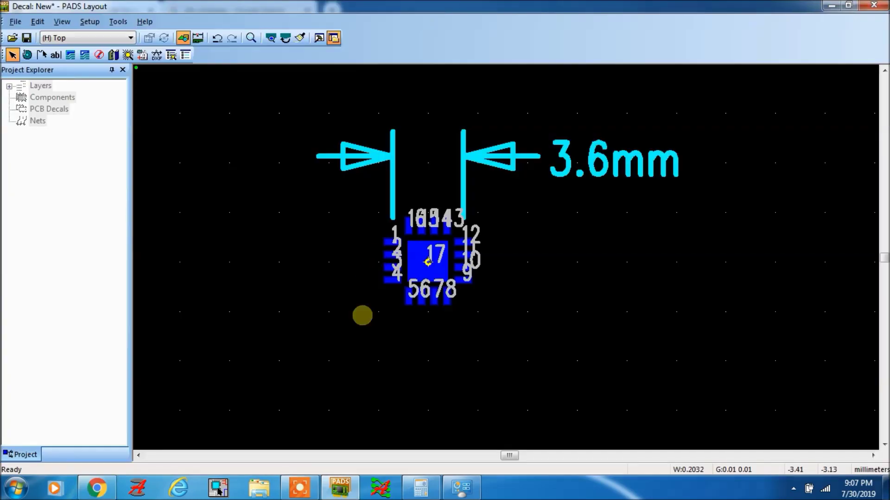
scroll(468, 270, up, 3)
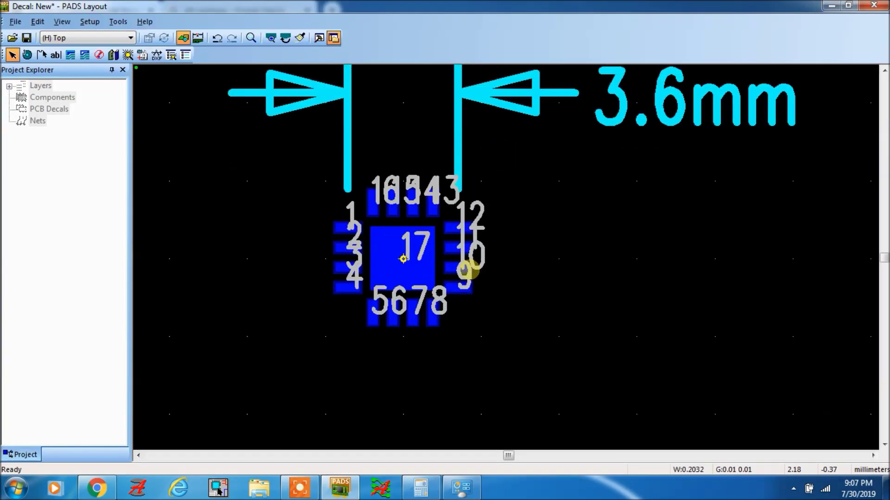
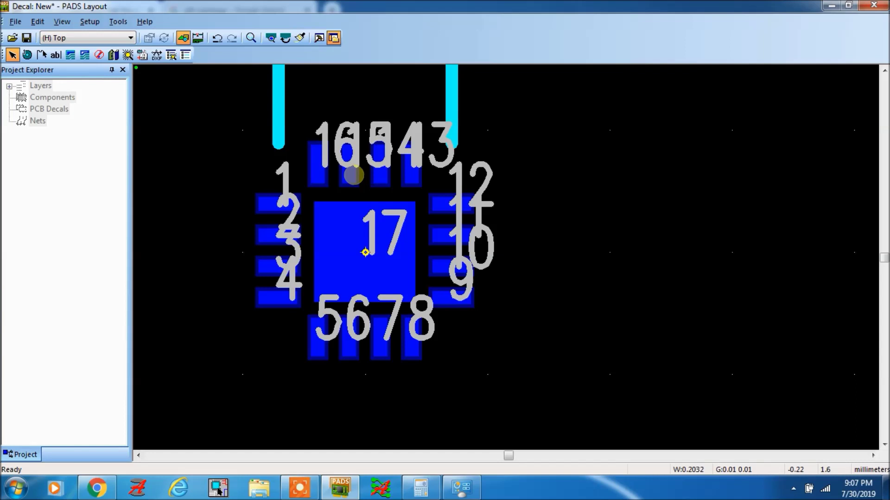
Draw a Silkscreen Top rectangle outlining the central thermal pad 17
click(42, 56)
click(113, 38)
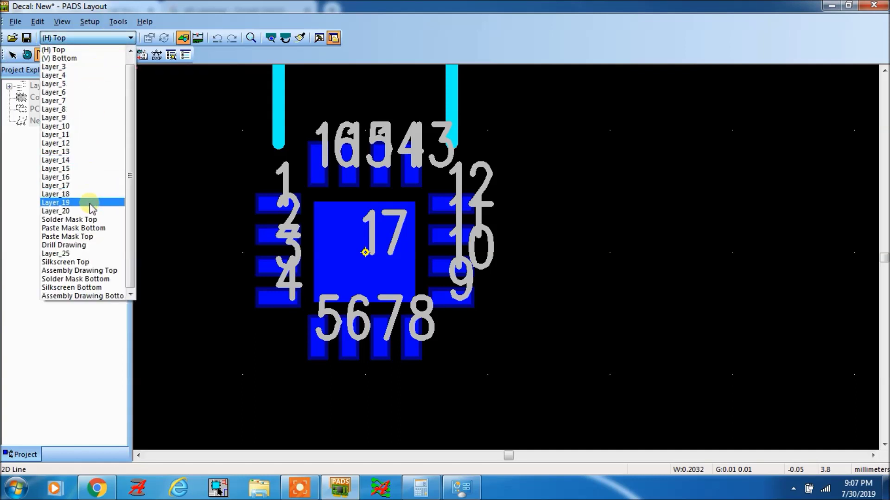
click(88, 262)
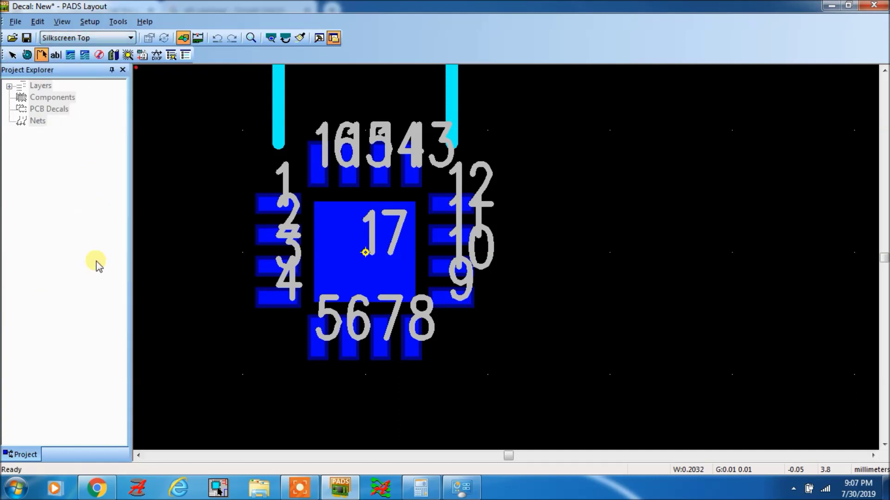
right_click(588, 182)
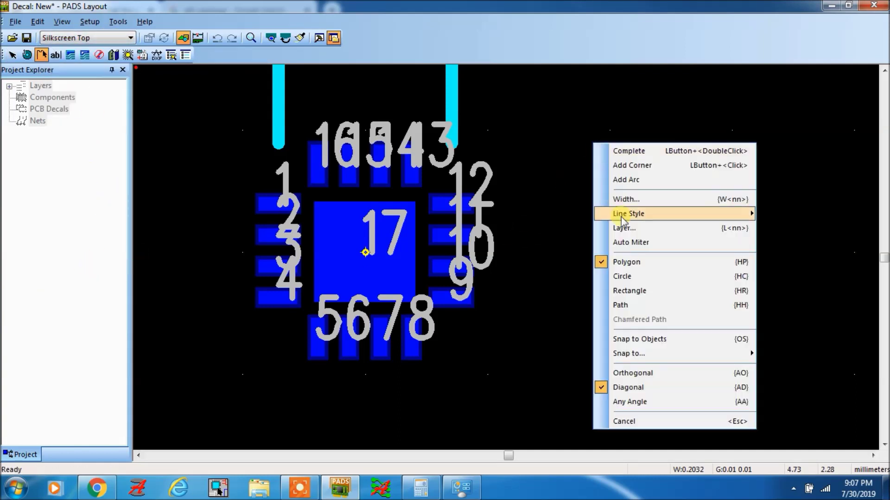
click(618, 292)
click(304, 190)
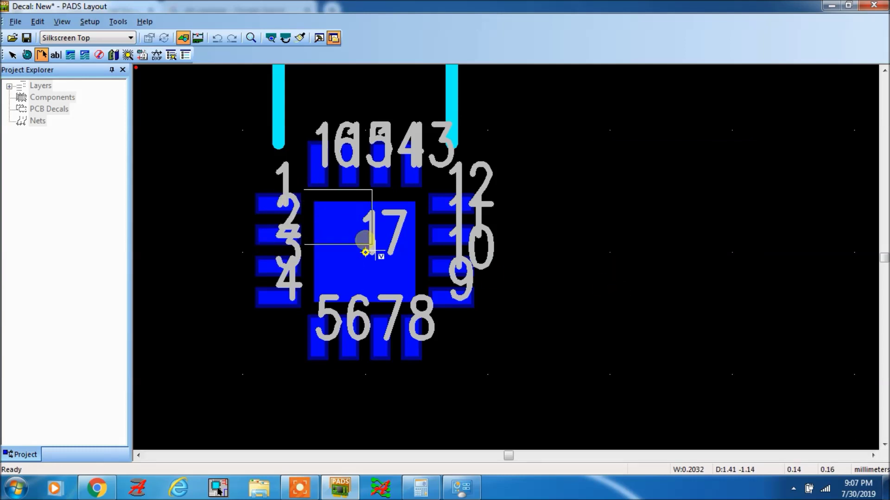
click(429, 309)
key(Escape)
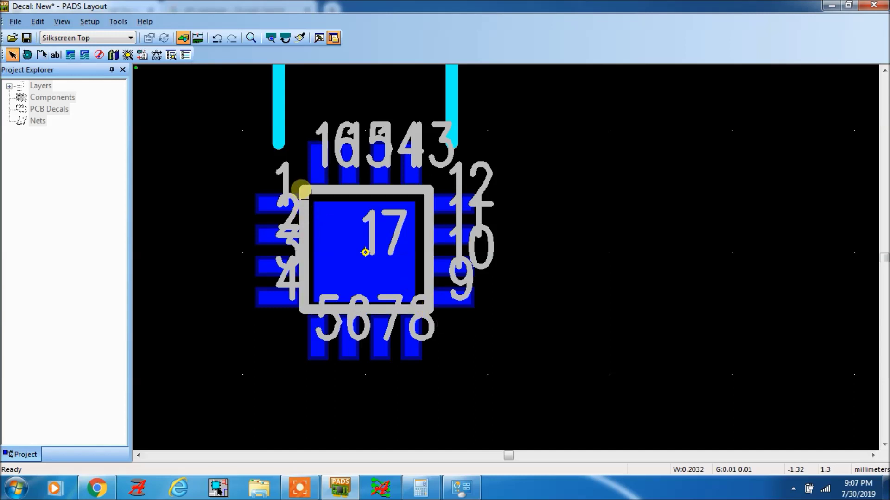
Allow selecting any object and set the outline's top-left corner to X -2
right_click(301, 304)
click(305, 305)
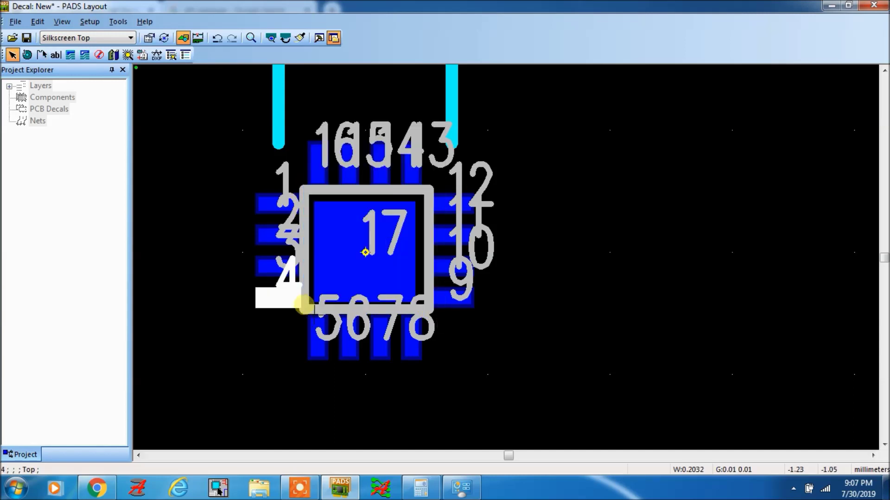
key(Escape)
right_click(307, 191)
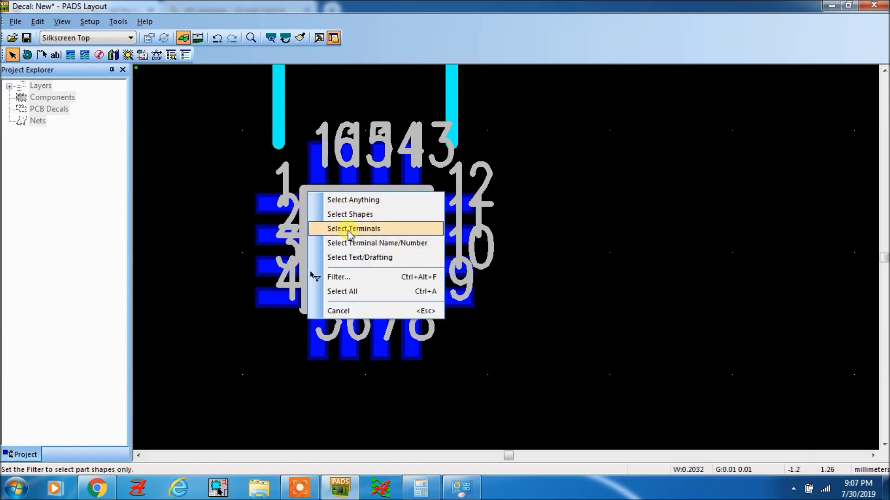
click(349, 198)
click(308, 191)
right_click(310, 195)
click(343, 211)
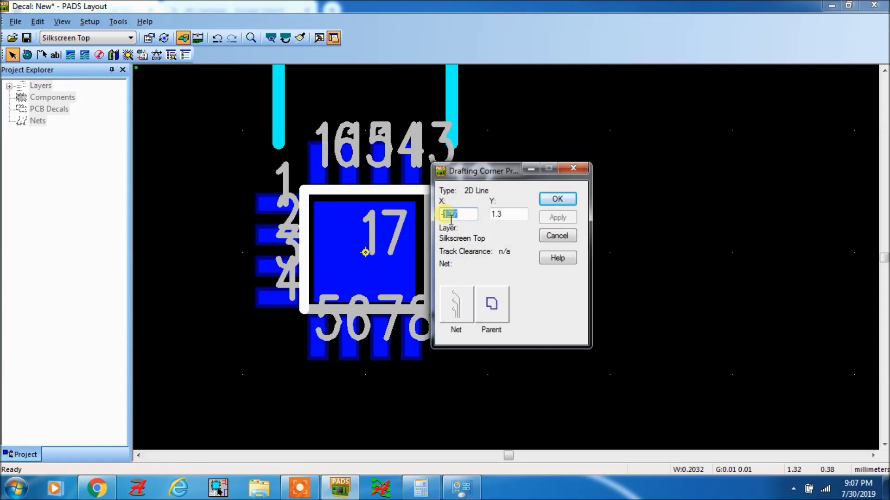
click(503, 220)
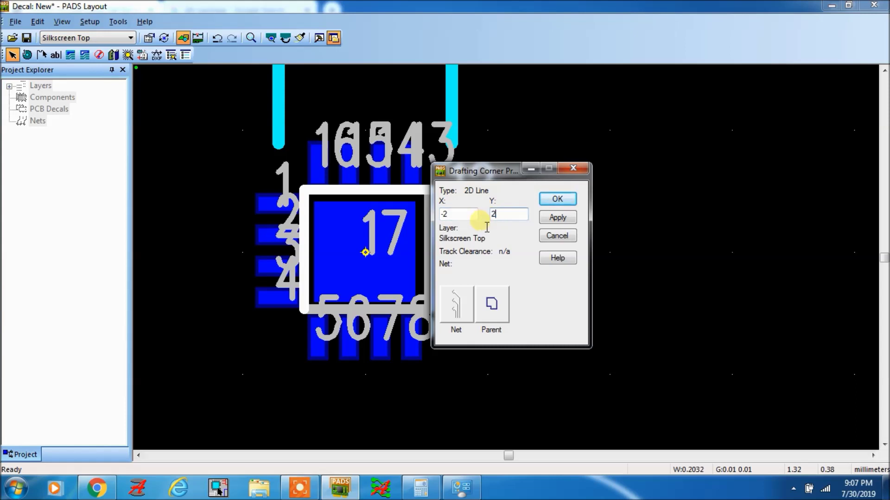
click(558, 216)
click(558, 200)
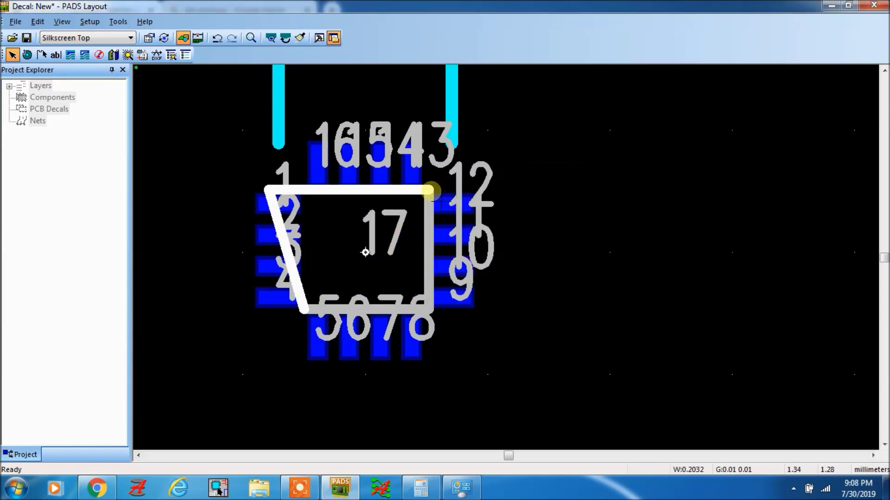
Move the outline's top-right corner to (2, 2)
right_click(428, 190)
click(448, 214)
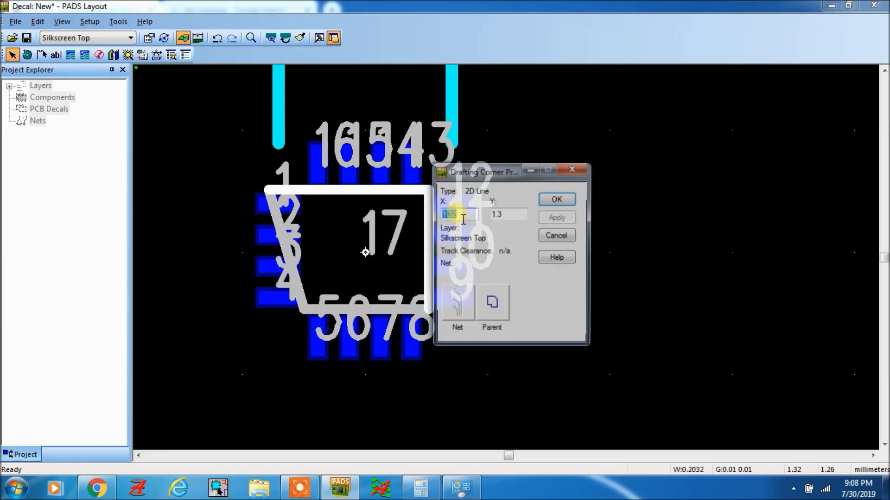
text(203)
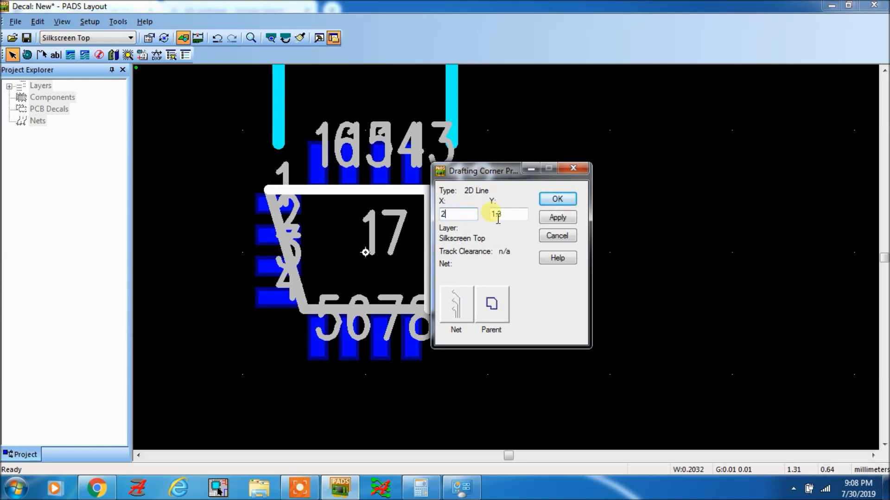
text(2)
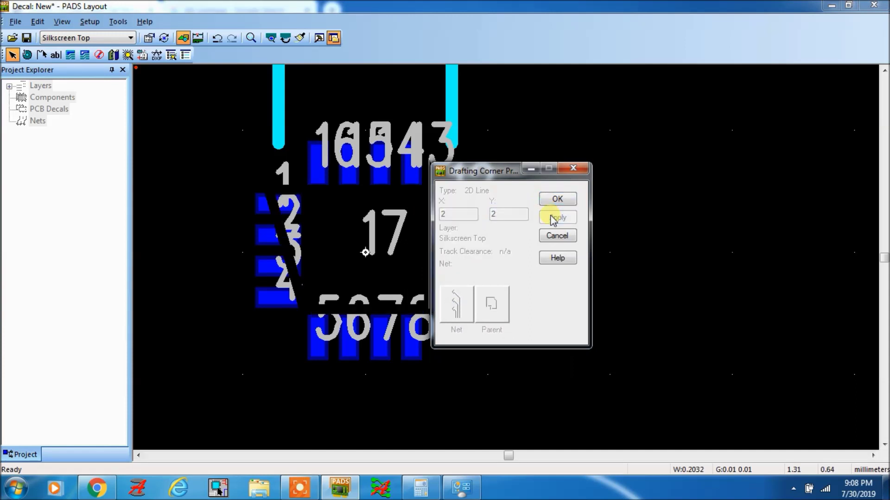
click(557, 218)
click(558, 199)
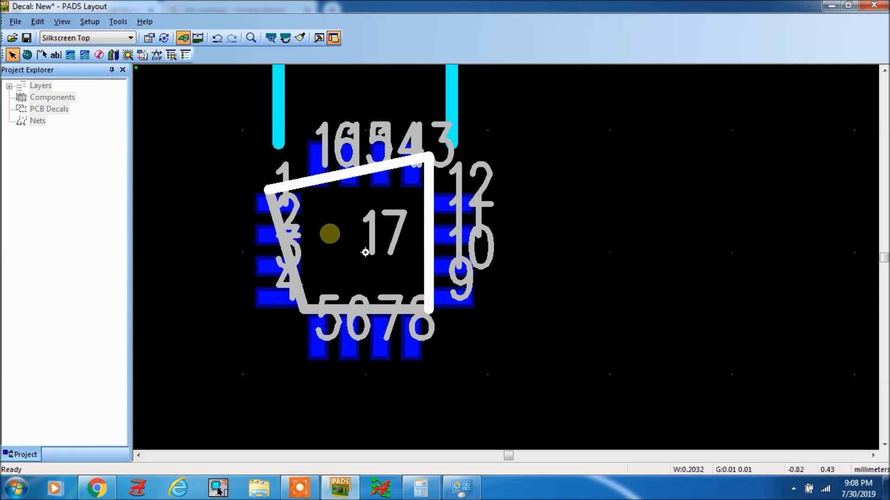
Set the outline's top-left corner to (-2, 2) and bottom-left corner to (-2, -2)
right_click(268, 190)
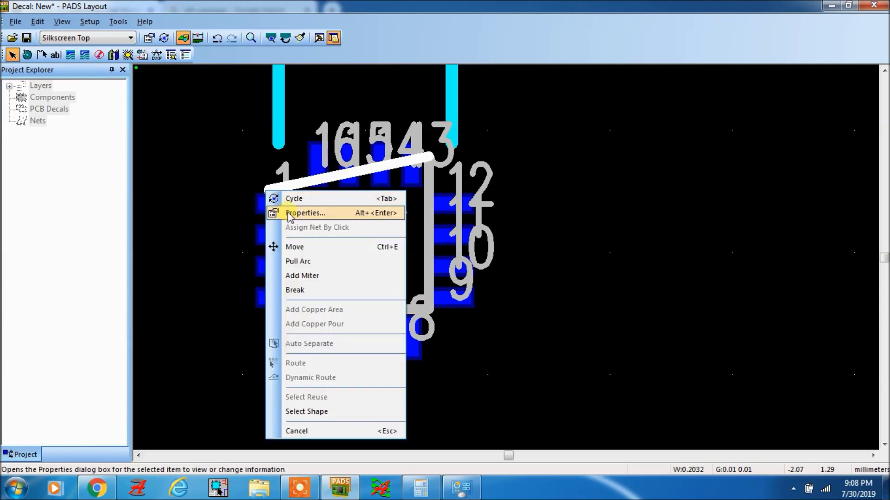
click(306, 212)
text(-2)
key(Tab)
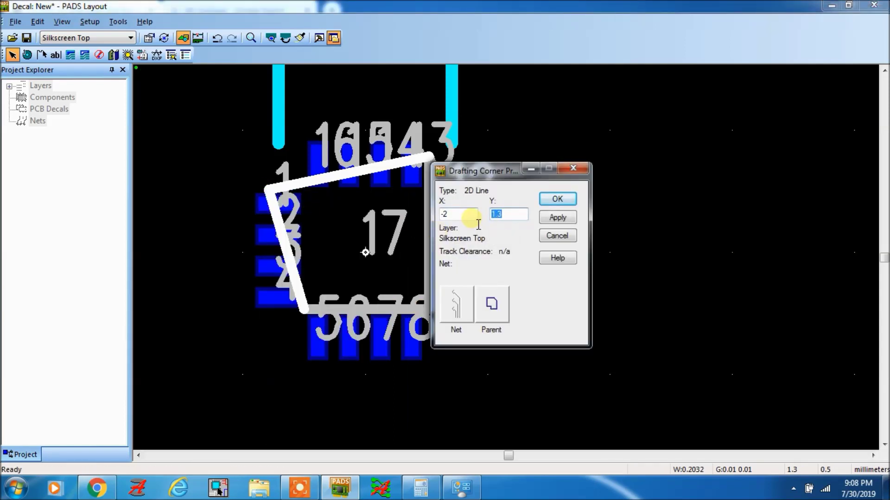
text(2)
click(548, 217)
click(561, 200)
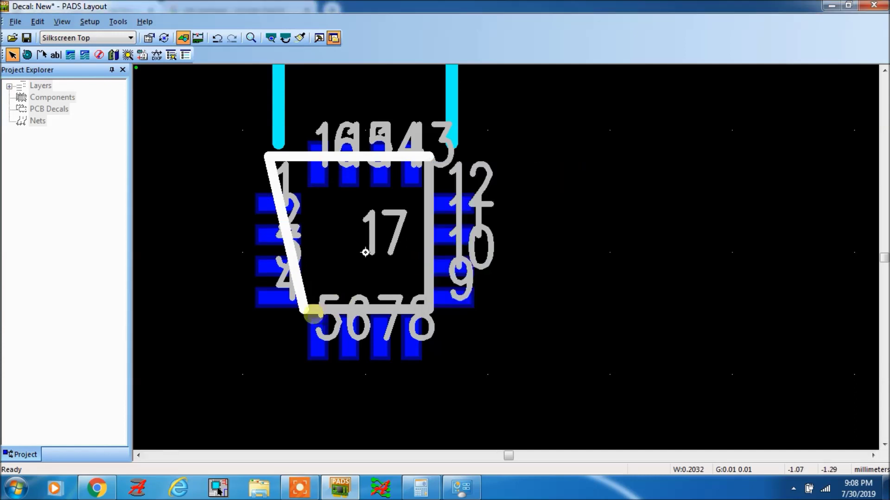
right_click(306, 311)
click(353, 86)
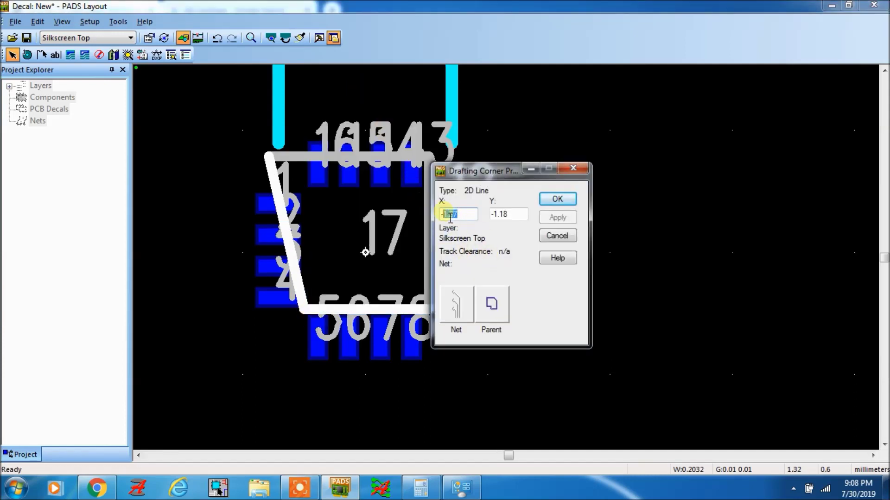
text(-2)
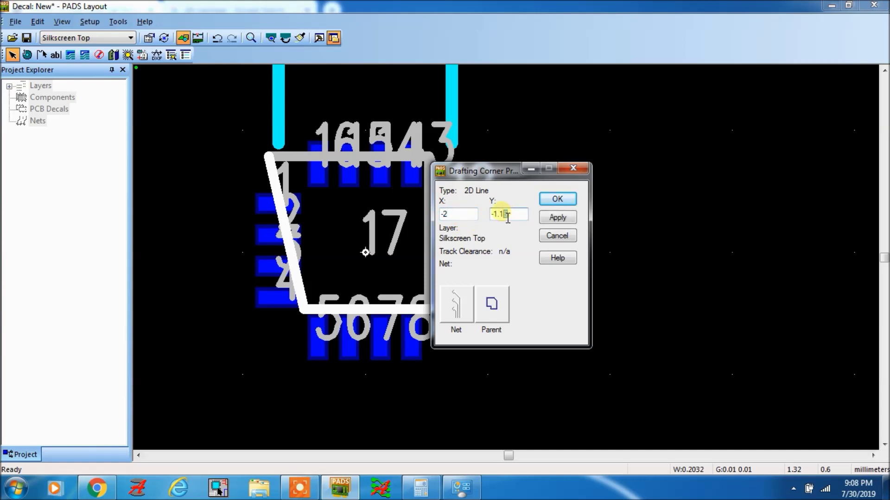
text(-2)
click(556, 218)
click(557, 199)
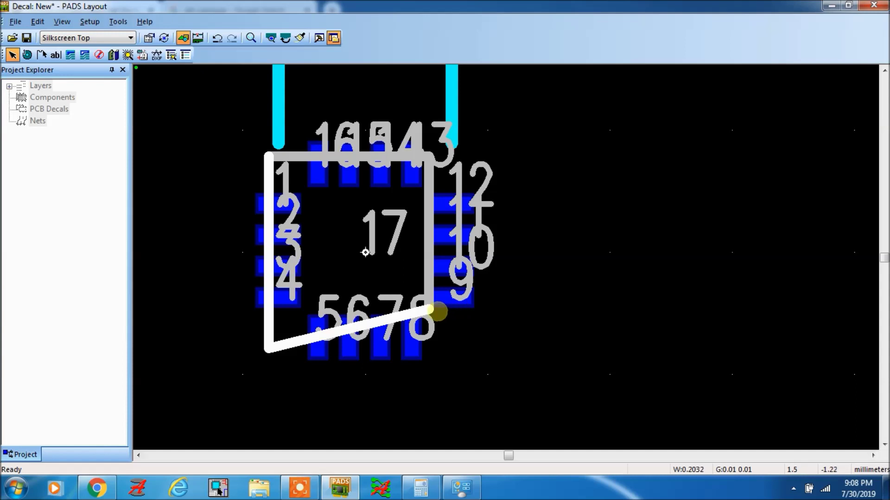
Set the bottom-right corner to (2, -2) and confirm the top-right corner at (2, 2)
right_click(428, 307)
click(472, 81)
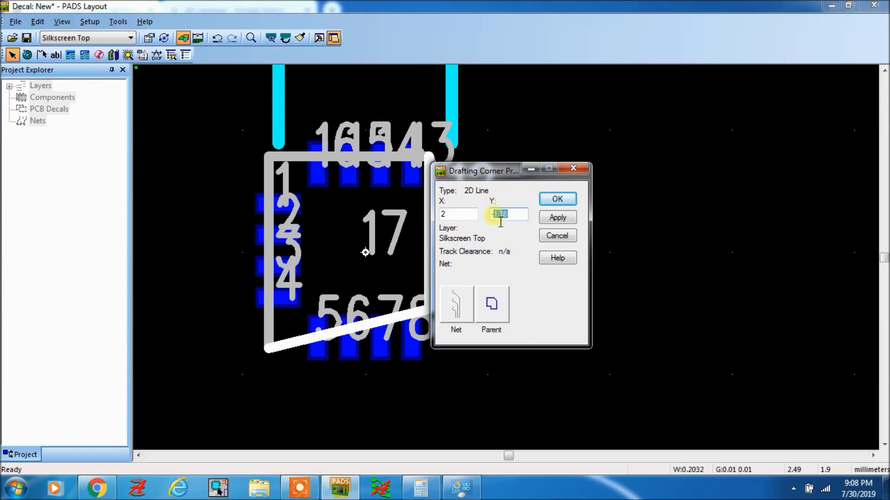
click(567, 222)
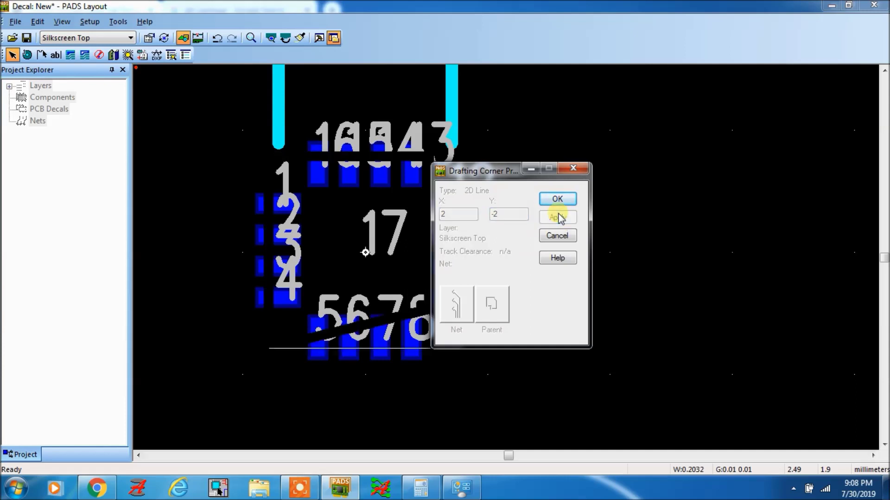
click(558, 200)
right_click(427, 157)
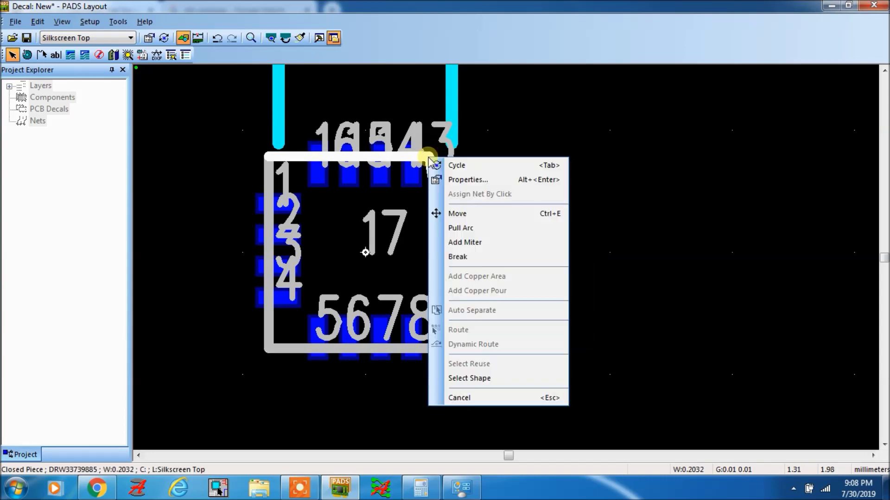
click(457, 181)
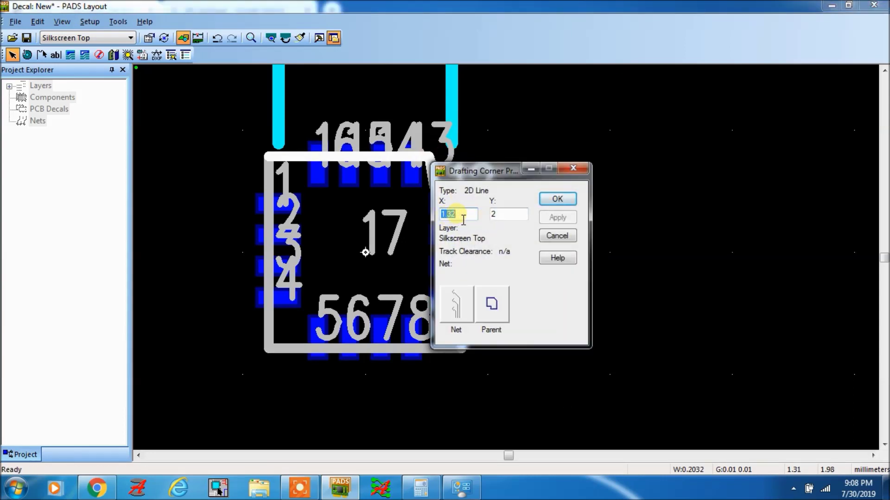
click(558, 217)
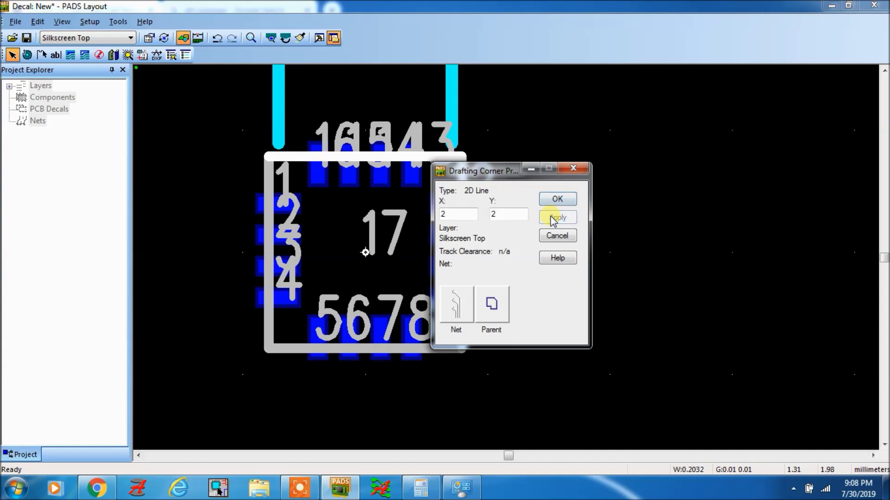
click(558, 199)
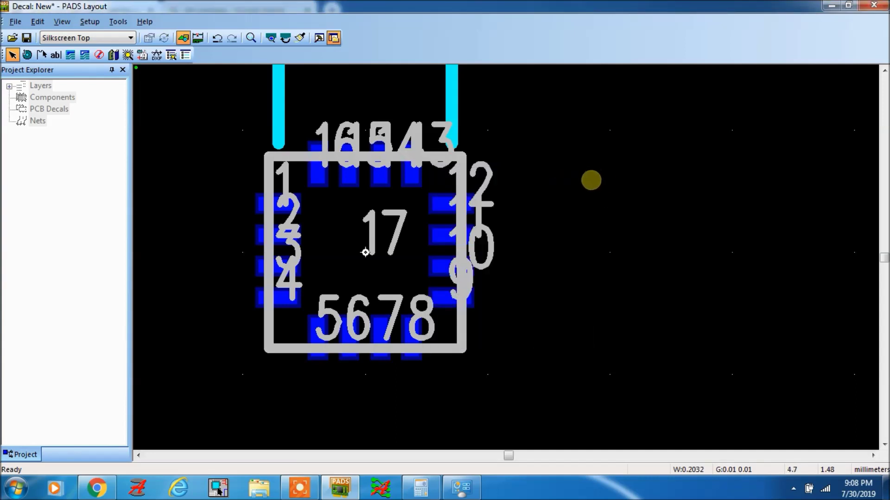
Change the square outline's layer from Silkscreen Top to Assembly Drawing Top
scroll(591, 180, down, 3)
scroll(517, 185, up, 3)
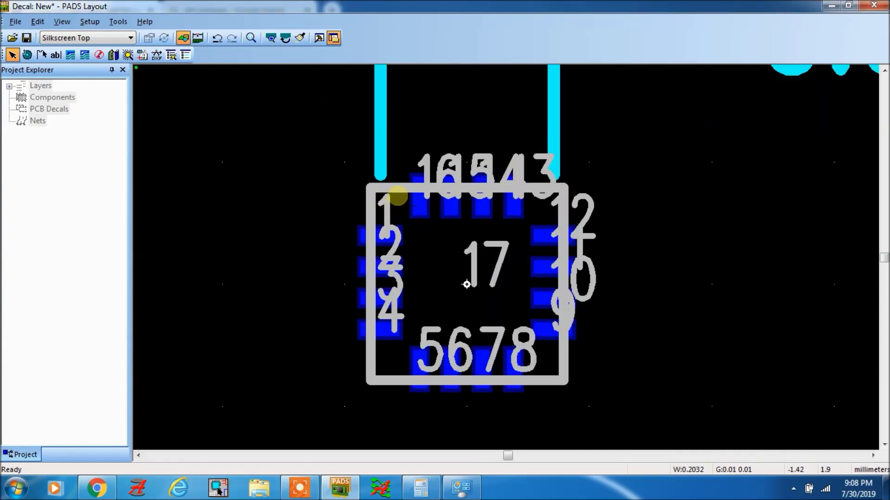
right_click(371, 186)
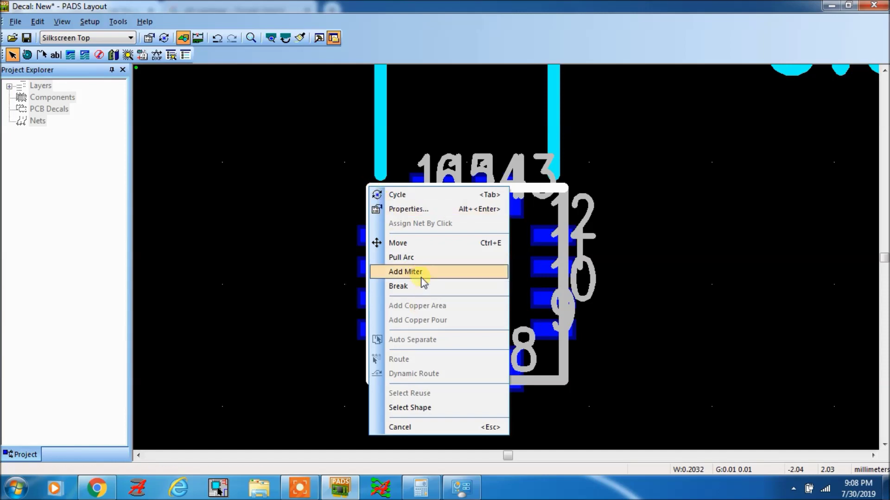
click(404, 209)
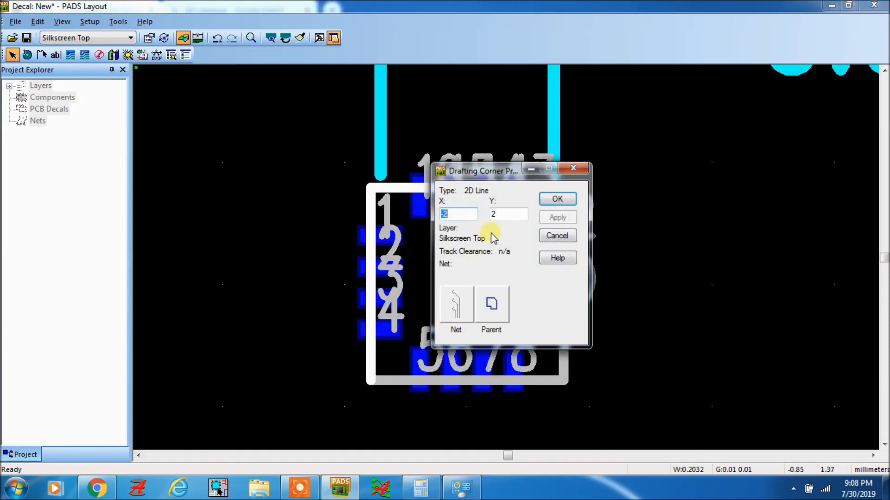
click(505, 294)
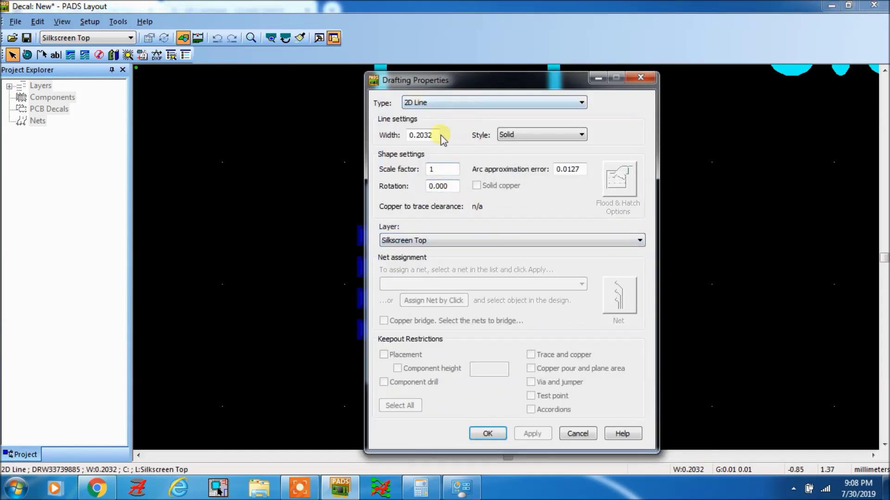
click(431, 241)
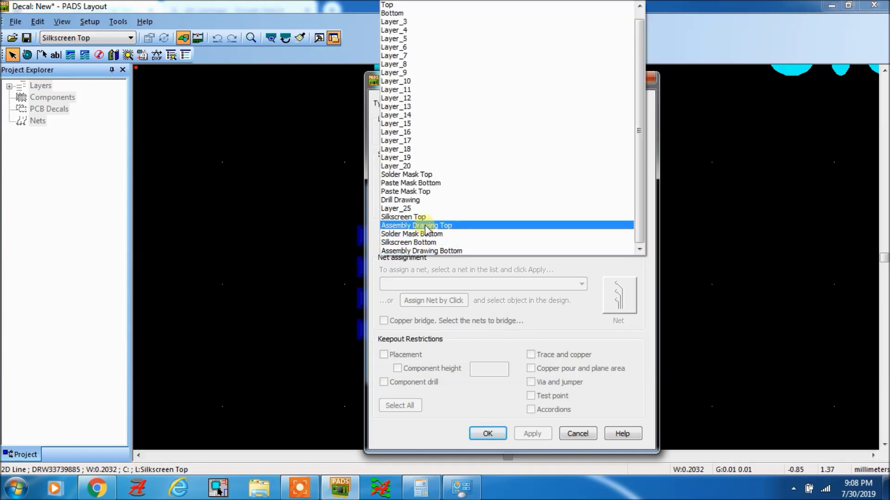
click(417, 224)
click(532, 434)
click(485, 434)
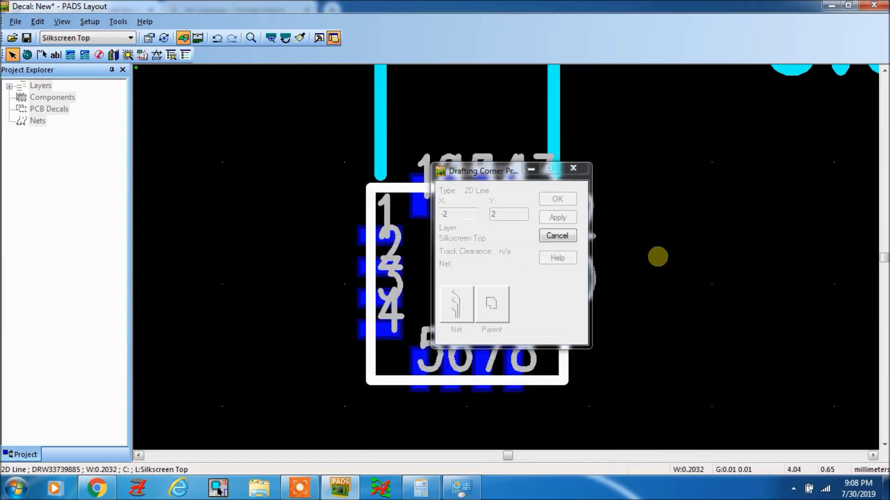
click(558, 199)
scroll(435, 241, down, 2)
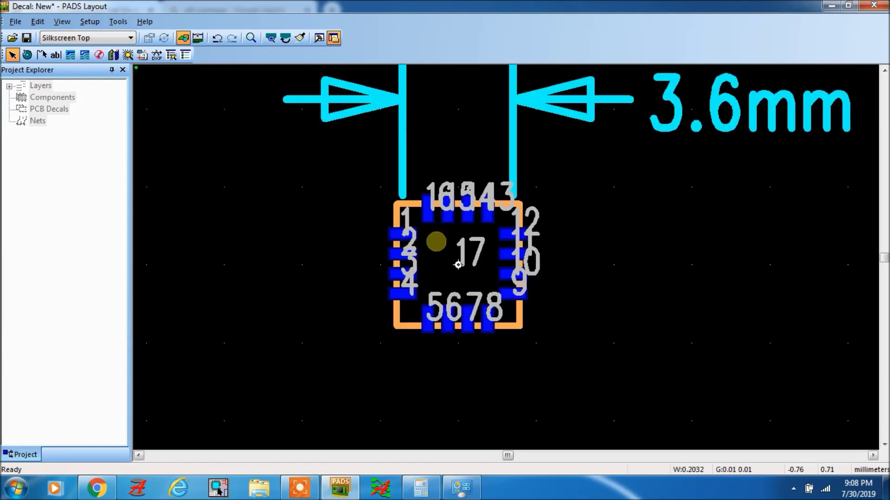
scroll(458, 238, up, 1)
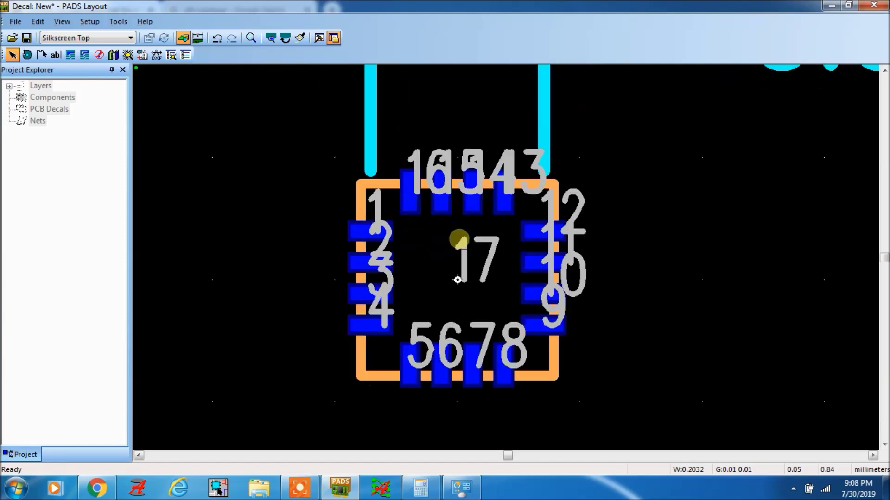
Draw a Silkscreen Top rectangle around the whole decal and drag its top edge slightly down
click(41, 55)
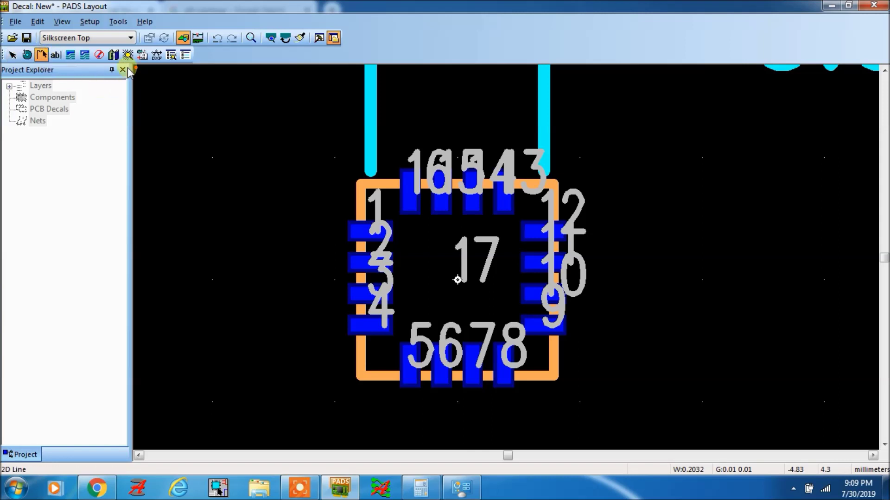
click(100, 39)
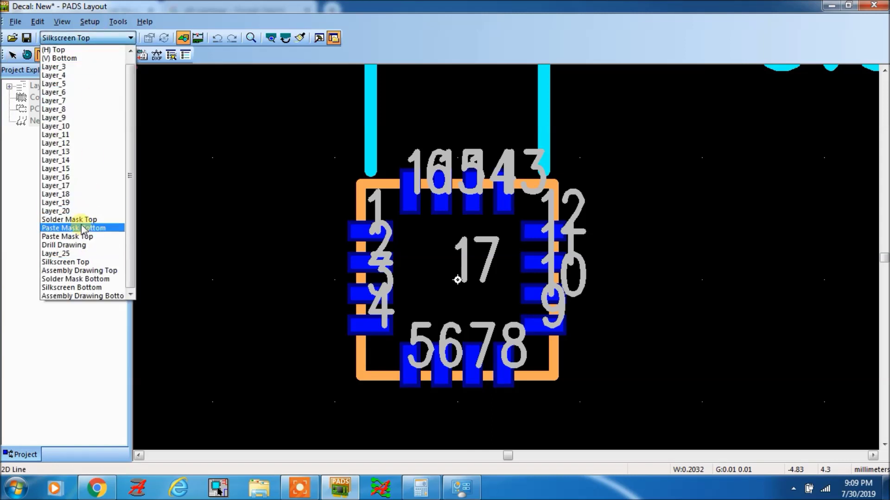
click(70, 261)
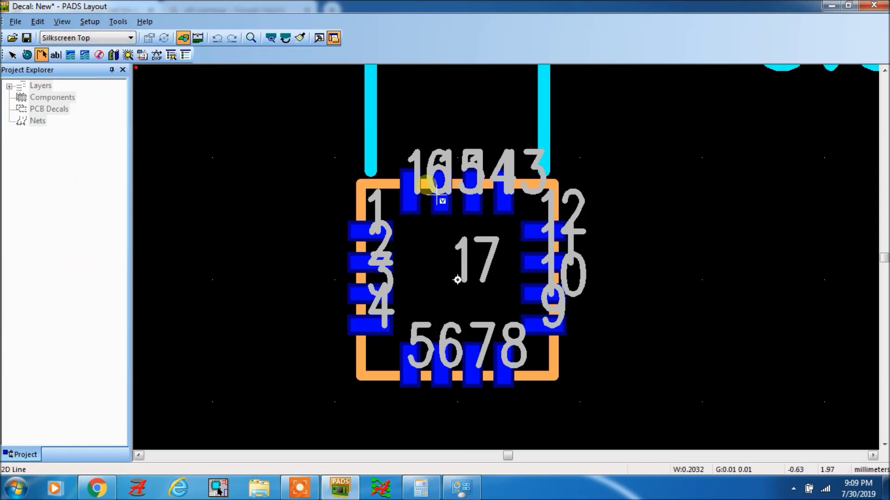
click(334, 148)
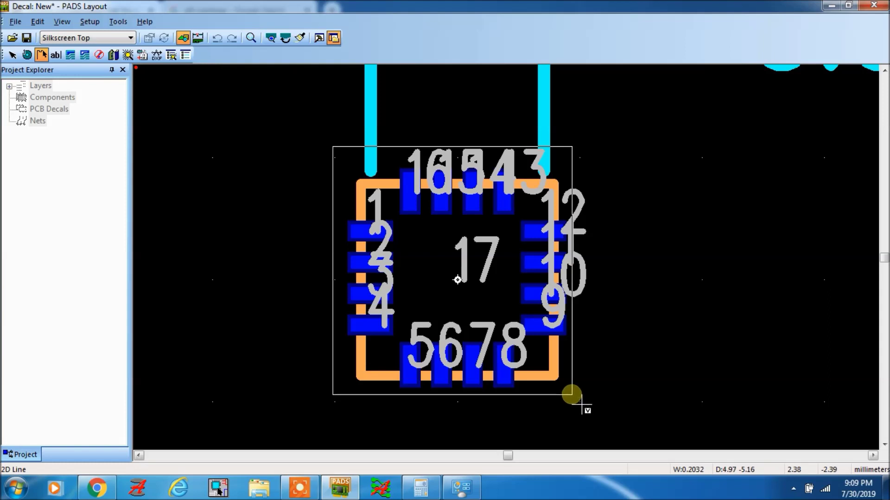
click(573, 395)
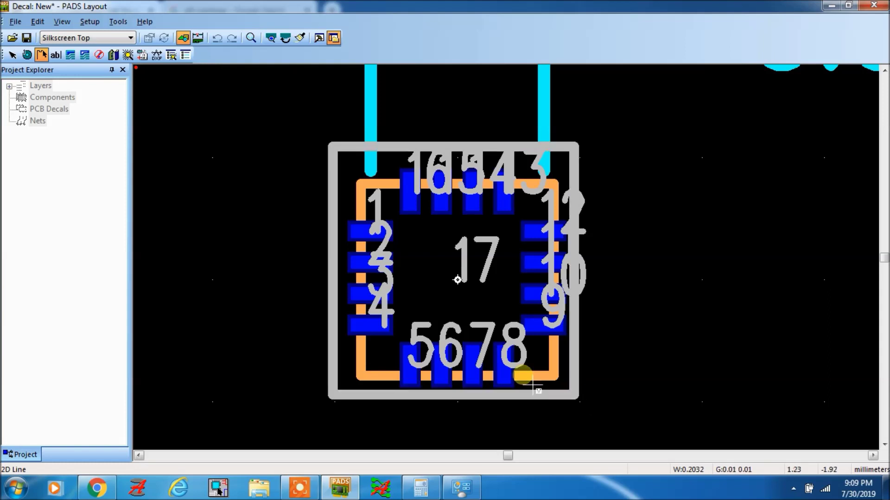
click(395, 146)
drag(395, 147, 392, 163)
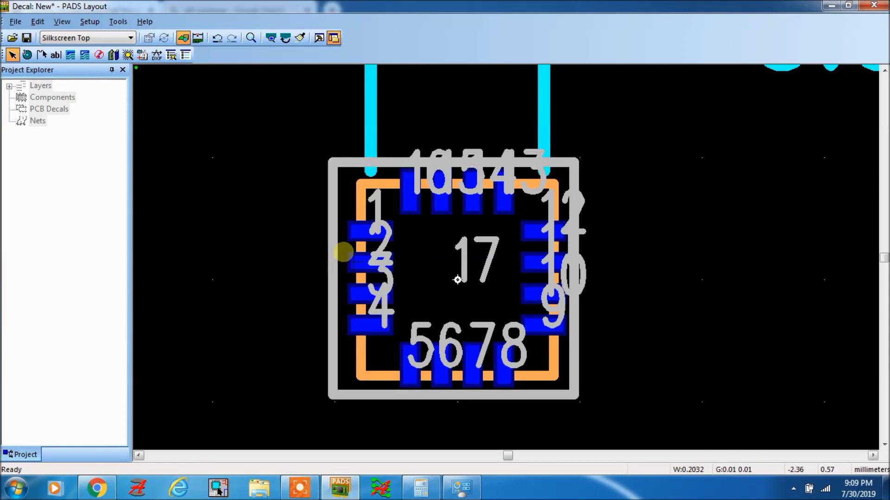
Draw a small Silkscreen Top circle left of pin 1 as the pin-1 marker
scroll(313, 249, up, 1)
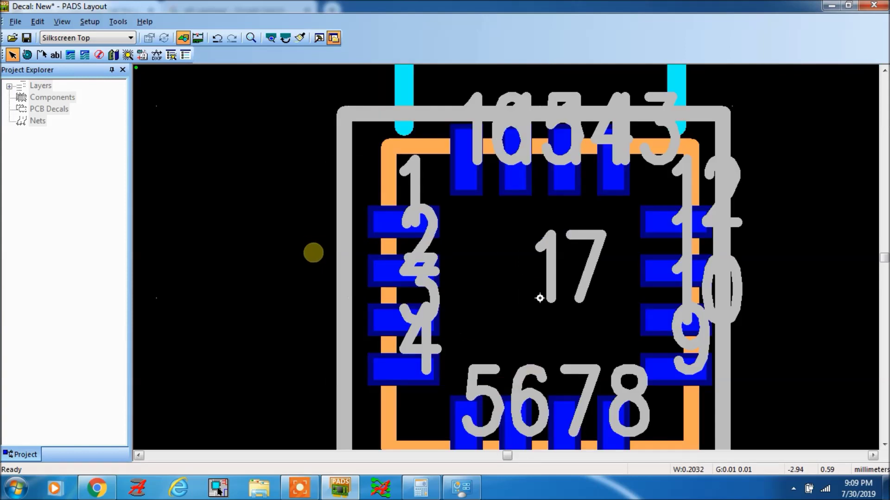
click(42, 56)
right_click(229, 175)
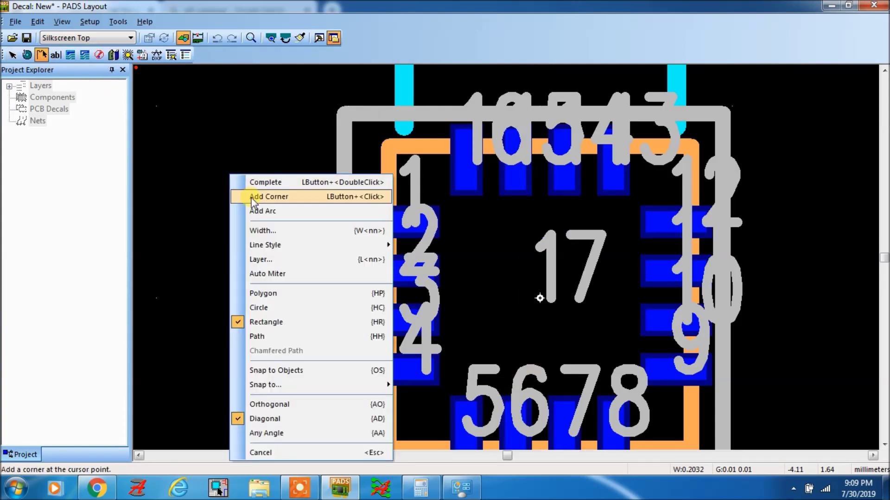
click(261, 307)
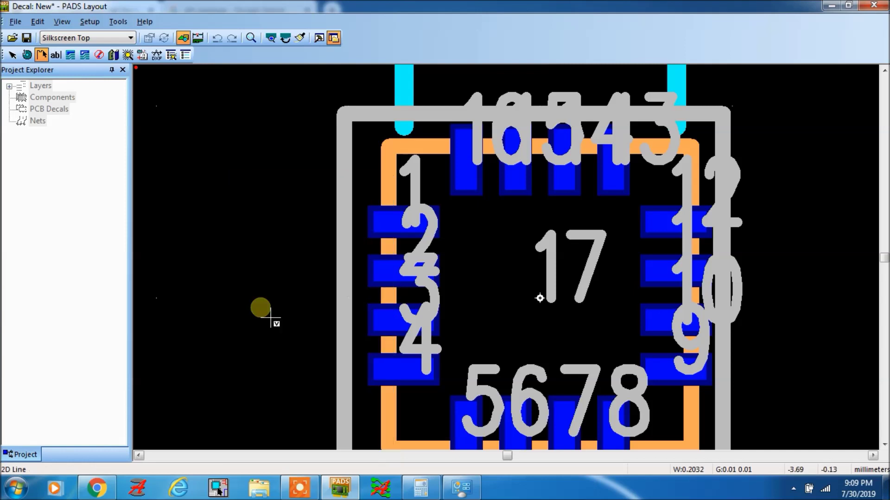
click(292, 214)
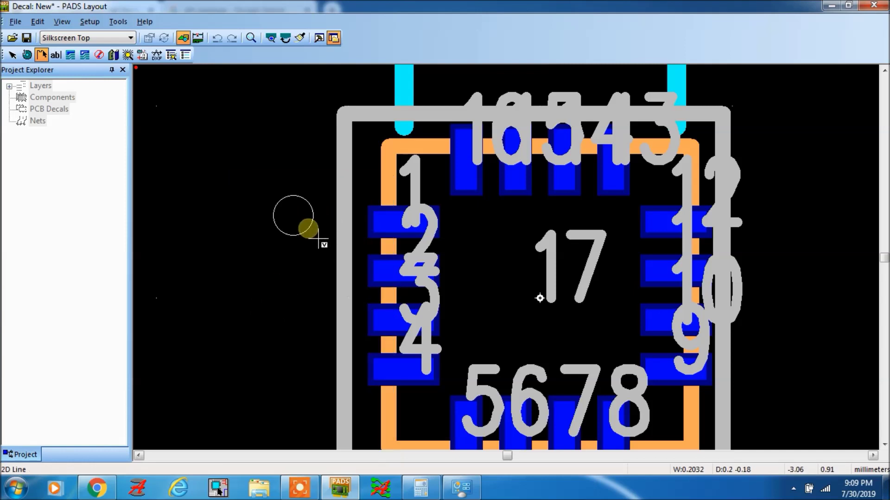
click(307, 229)
key(Escape)
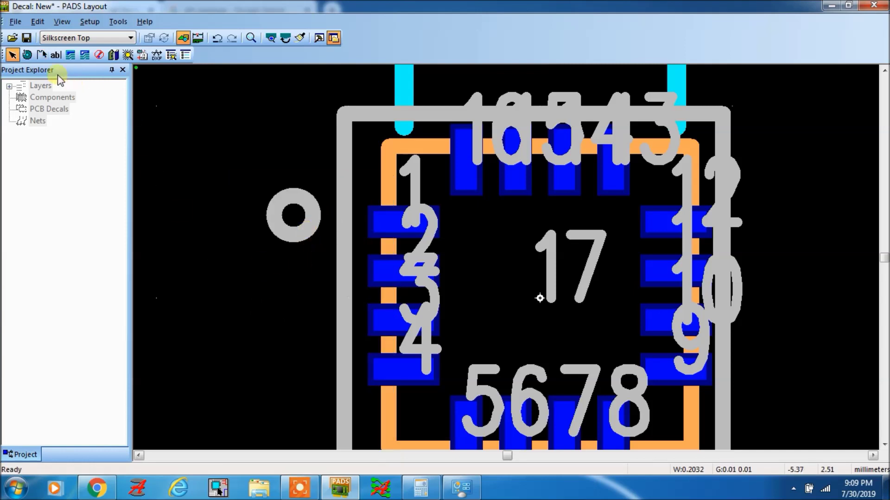
click(83, 38)
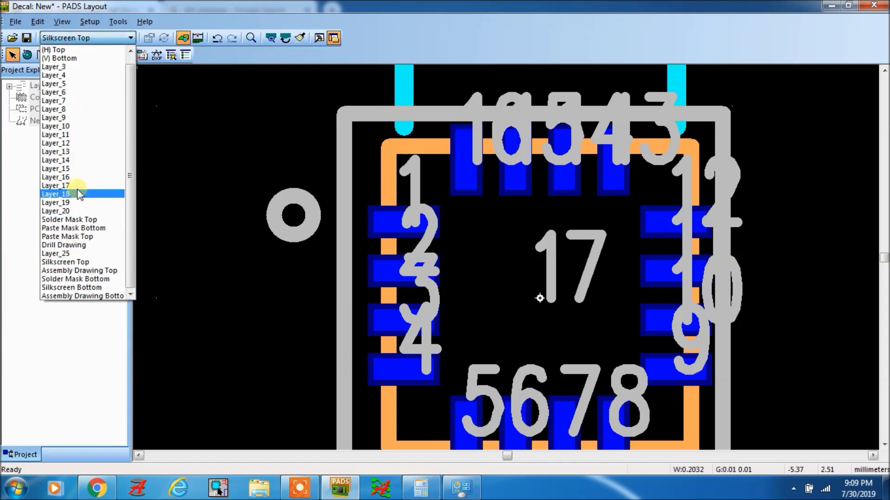
Switch to Assembly Drawing Top and move the 17 label near the pin-1 corner
click(77, 271)
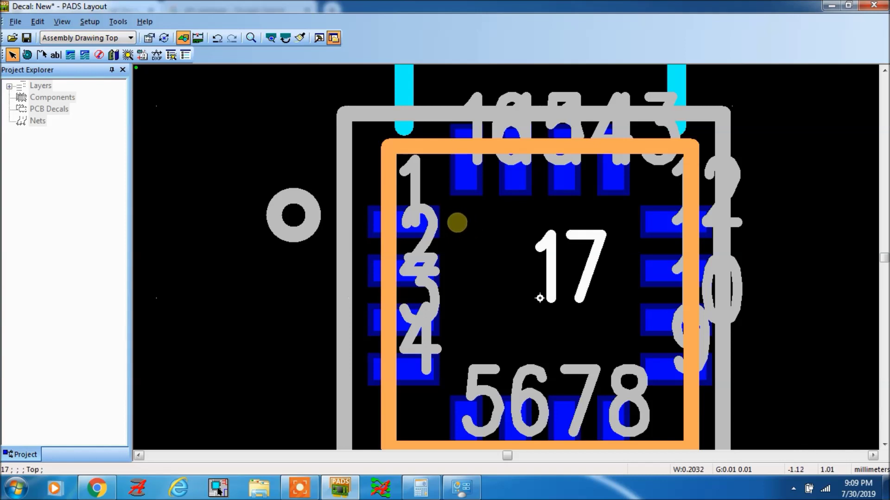
click(457, 220)
click(483, 237)
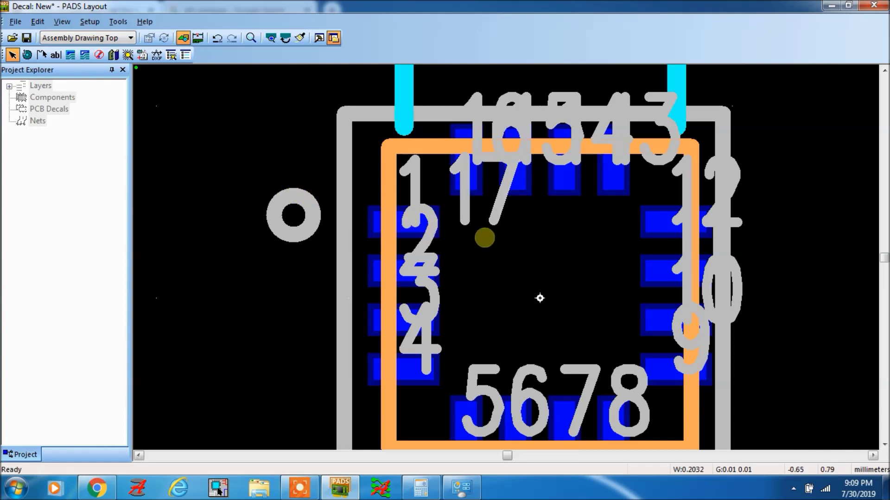
scroll(376, 238, down, 3)
scroll(420, 254, up, 3)
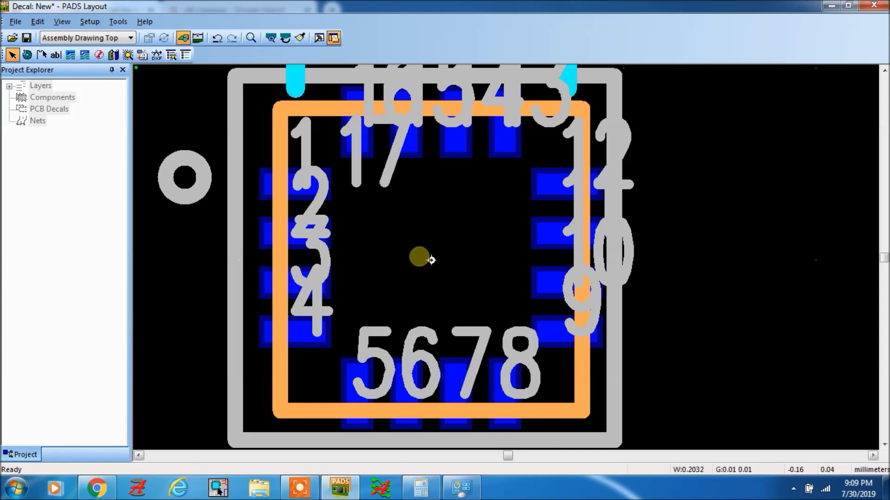
scroll(430, 257, down, 3)
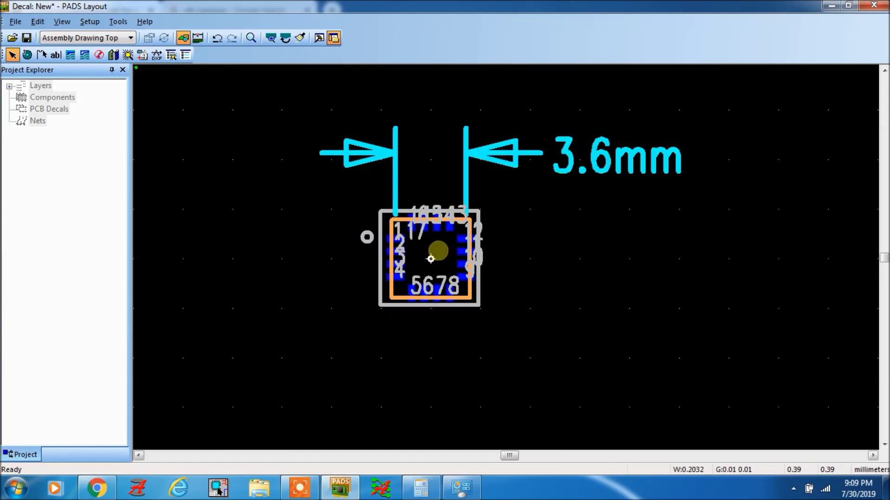
Make Top the active layer and move thermal pad 17 to the footprint centre
click(100, 38)
scroll(83, 92, up, 5)
click(60, 51)
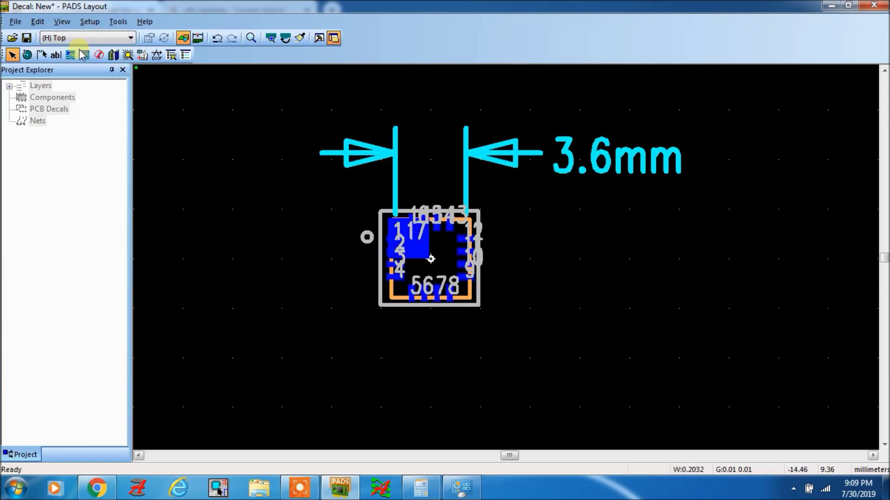
scroll(462, 269, up, 2)
scroll(462, 269, up, 1)
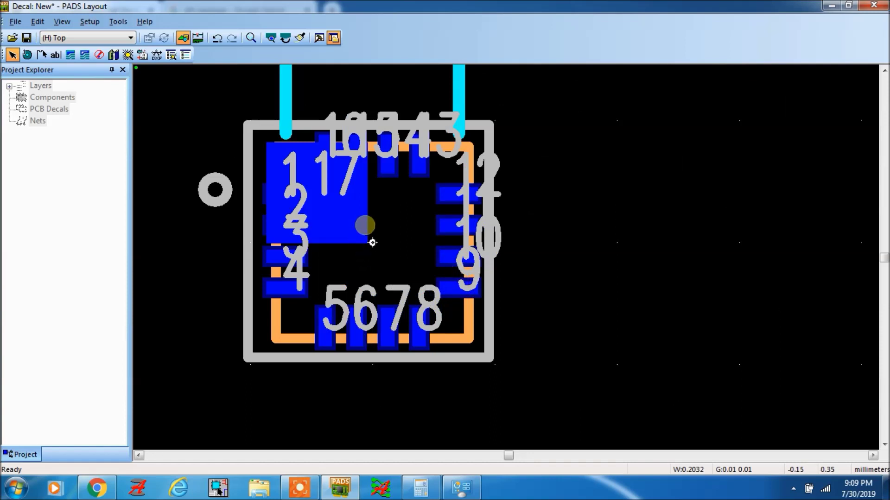
click(367, 228)
right_click(367, 228)
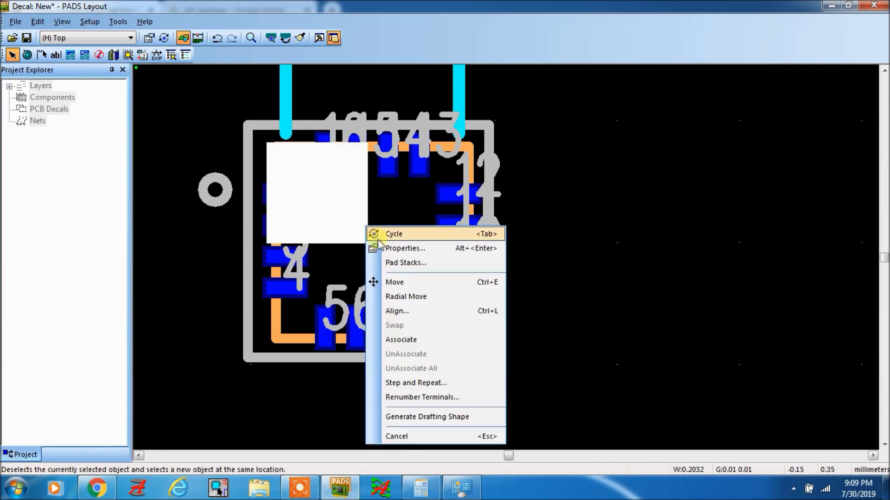
click(373, 282)
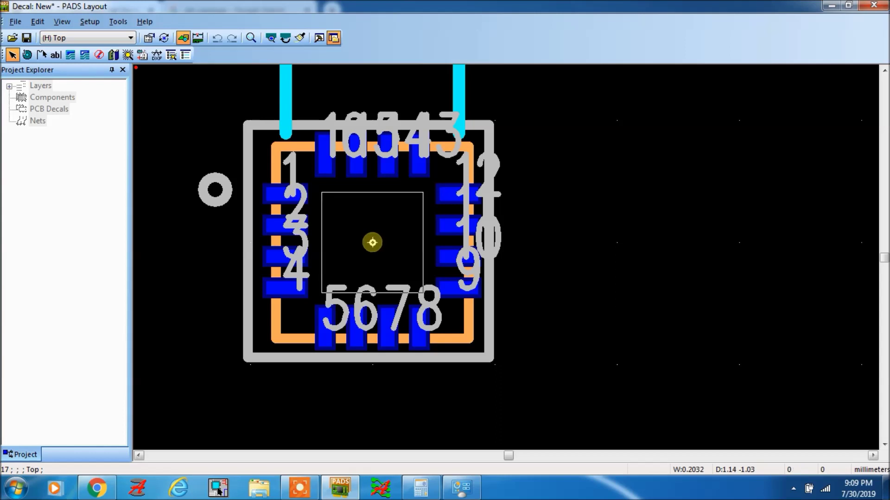
click(372, 242)
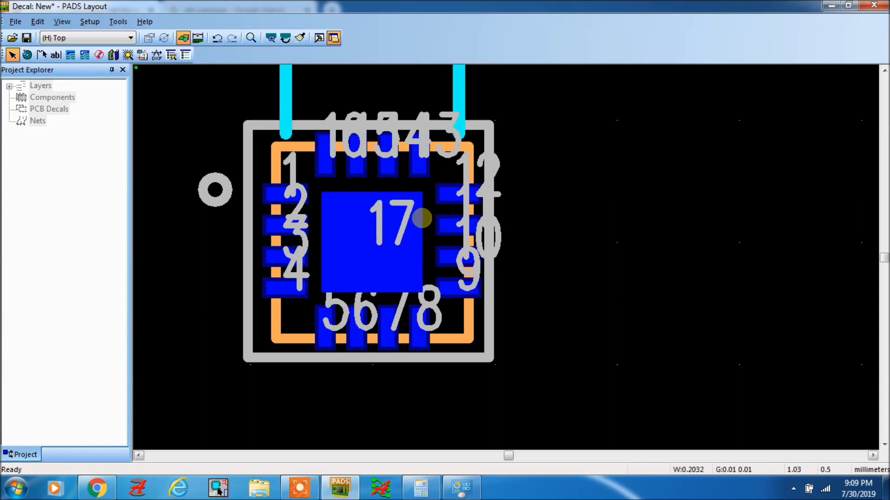
scroll(338, 195, down, 1)
scroll(315, 200, up, 1)
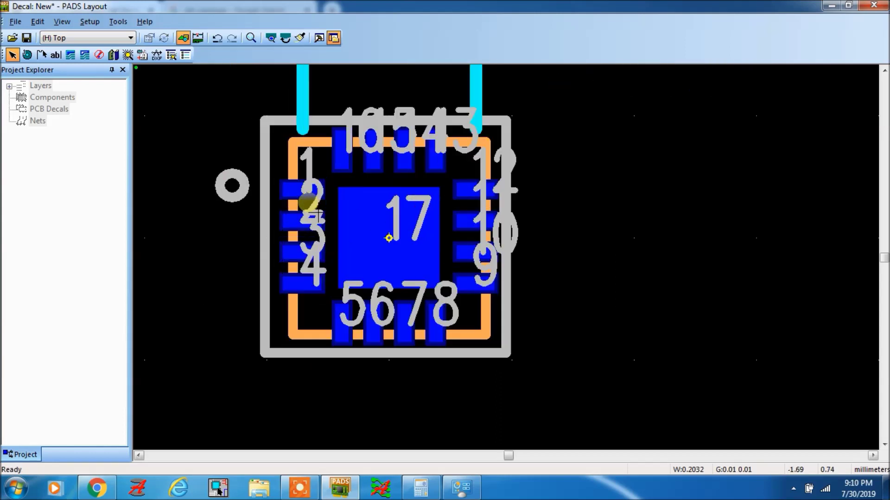
Draw a small circle at the thermal pad corner nearest pin 1
click(41, 54)
scroll(304, 208, up, 1)
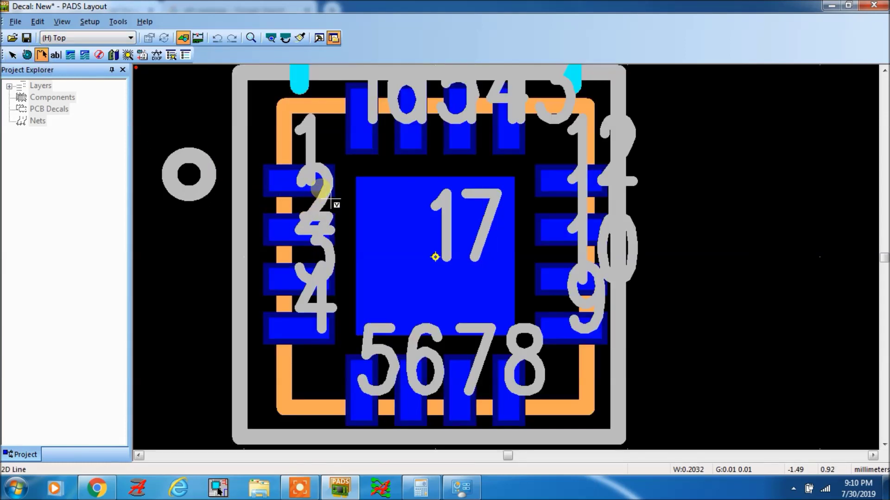
click(357, 183)
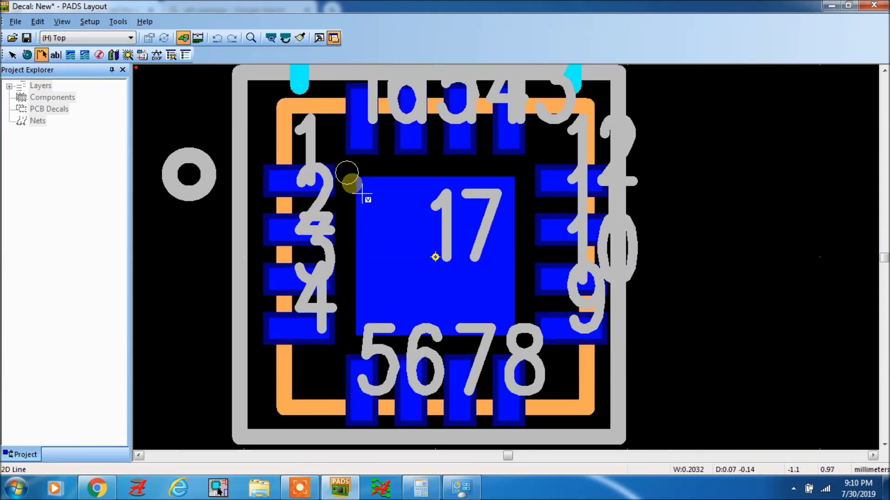
click(346, 172)
key(Escape)
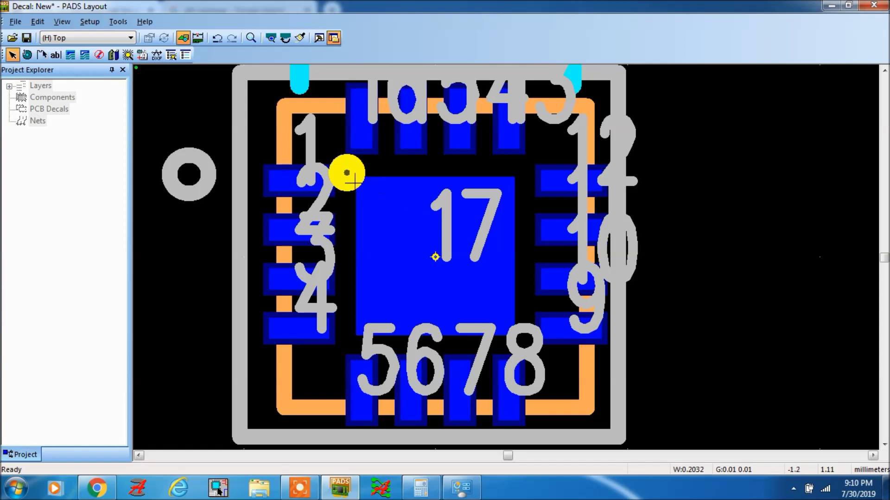
Put the pin-1 circle on the Assembly Drawing Top layer
click(348, 175)
right_click(350, 178)
click(380, 192)
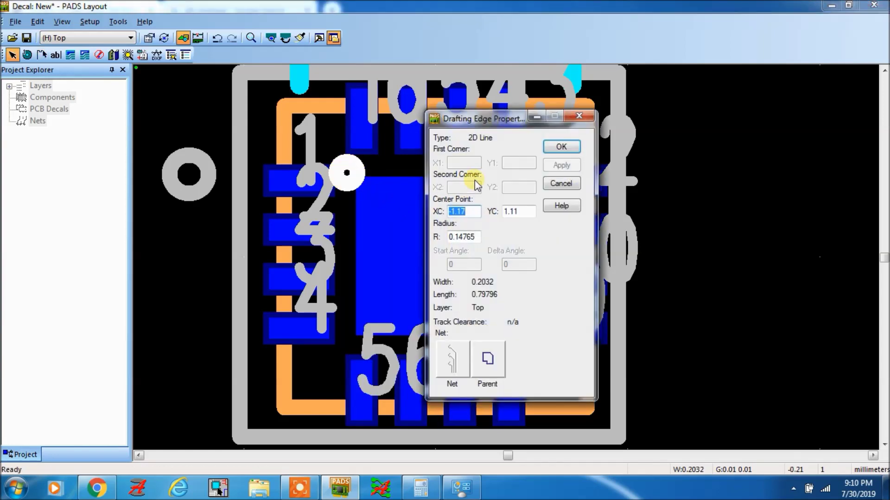
click(498, 365)
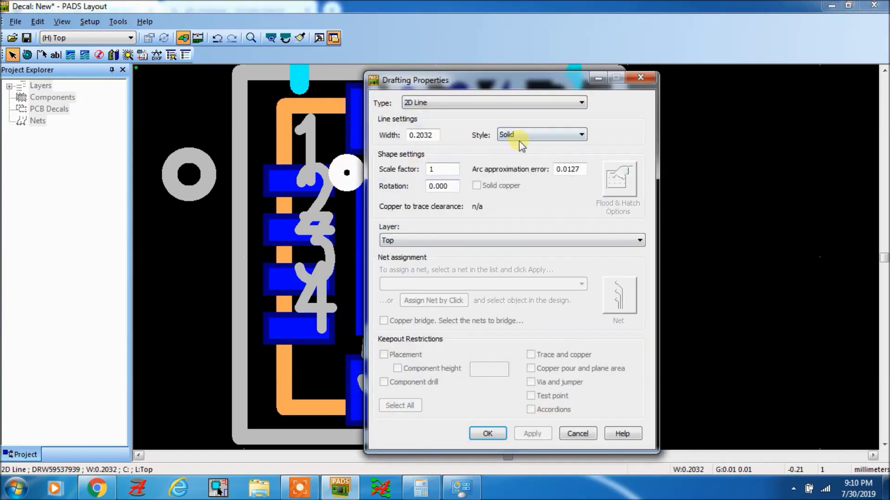
click(441, 240)
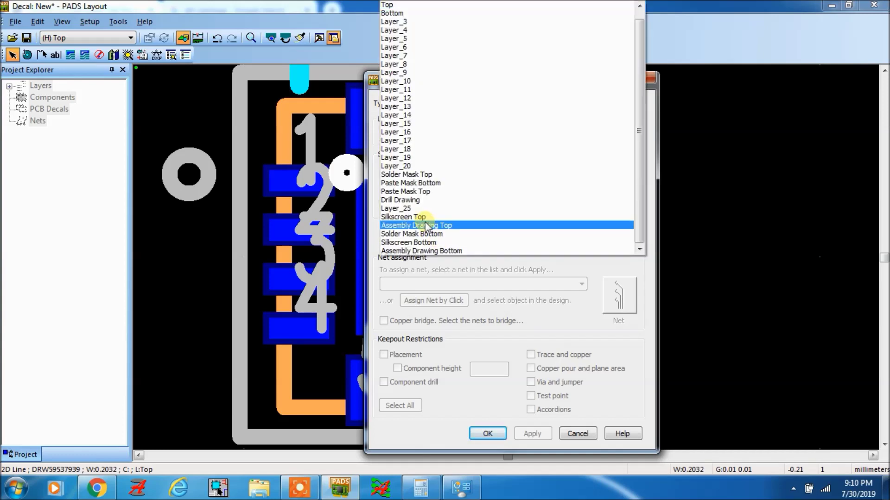
click(425, 226)
click(485, 432)
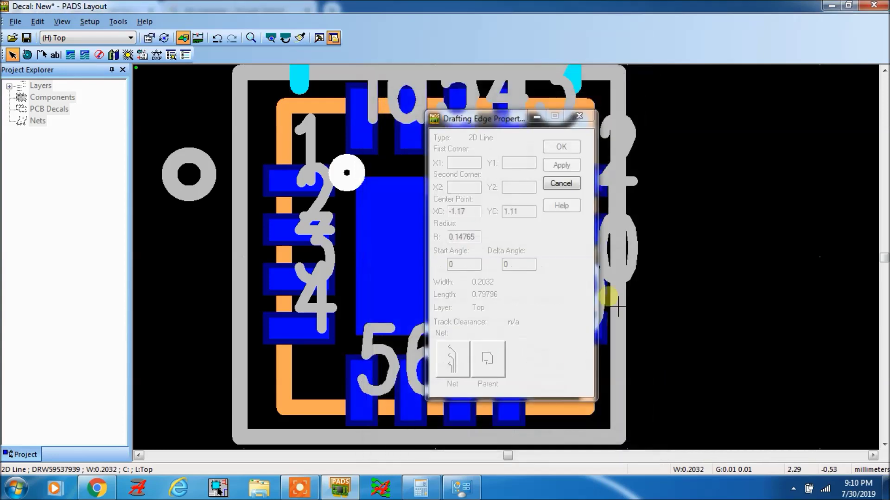
click(579, 116)
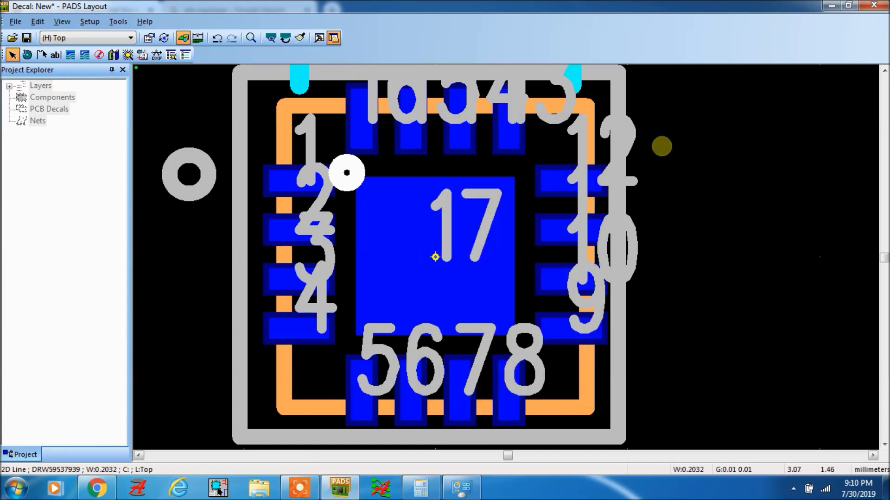
scroll(592, 249, down, 3)
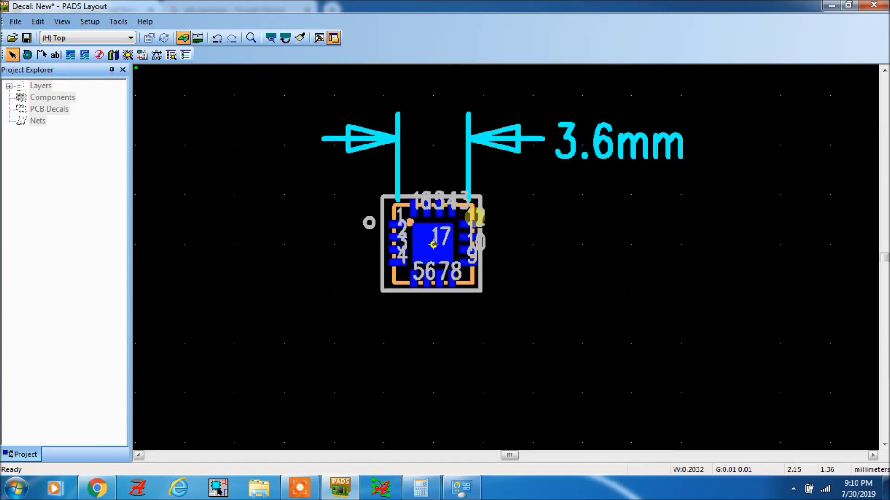
scroll(489, 278, up, 2)
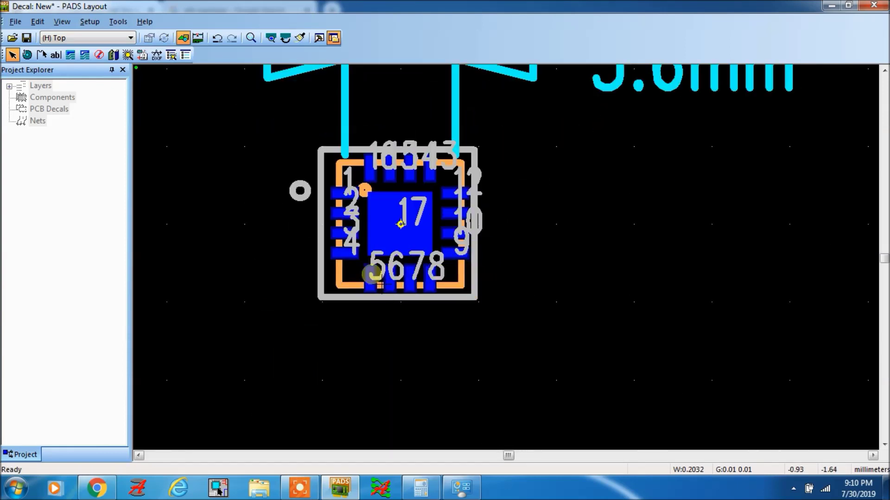
scroll(371, 268, down, 1)
scroll(420, 234, down, 2)
scroll(417, 234, up, 2)
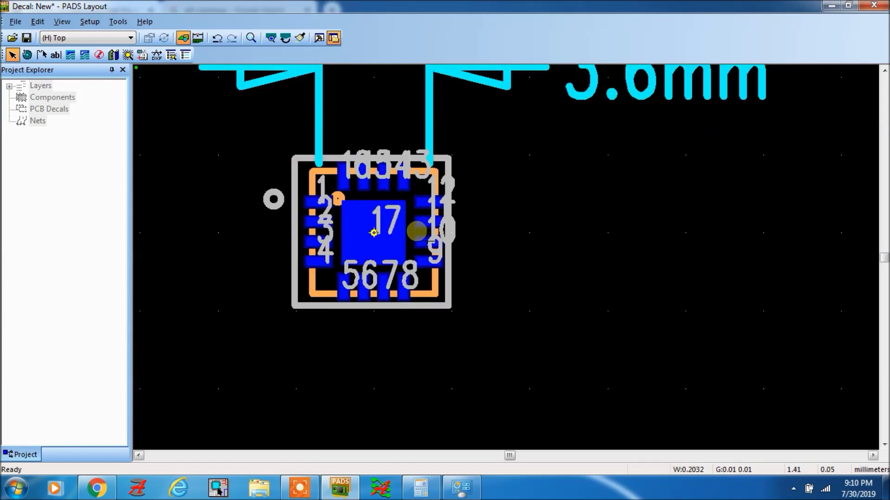
scroll(417, 274, down, 3)
scroll(407, 293, up, 3)
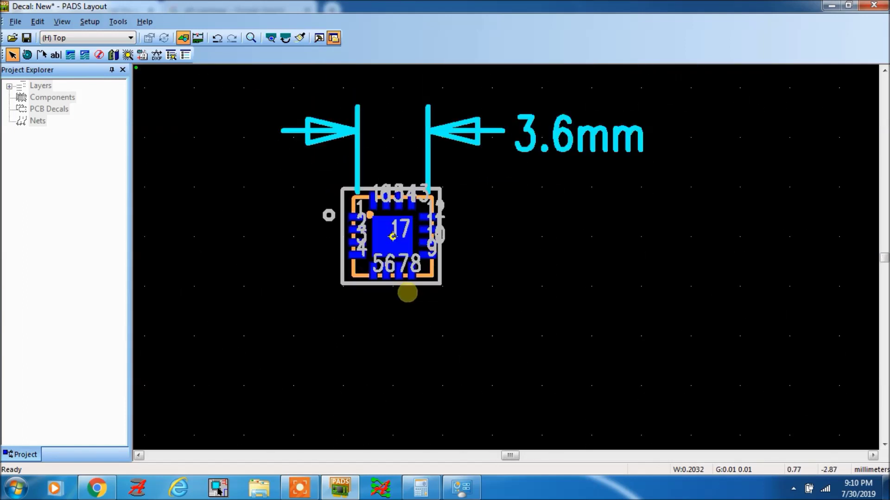
Add a new decal label on the Assembly Drawing Top layer
click(143, 55)
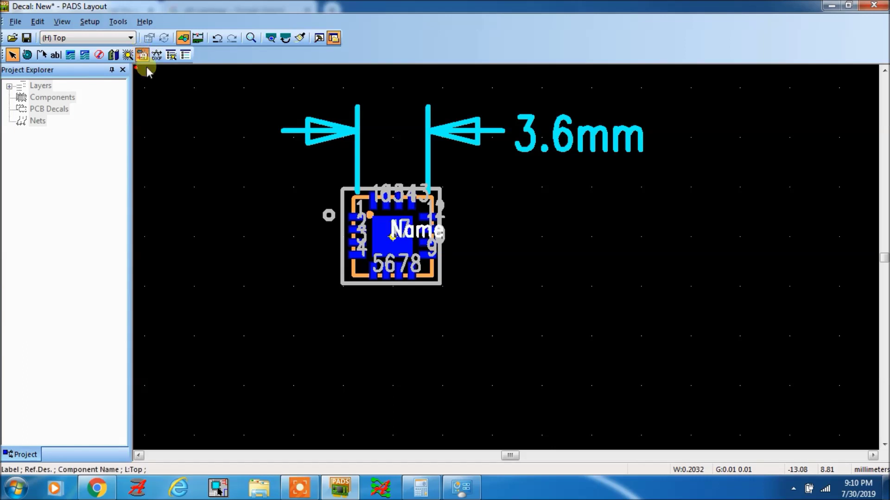
click(487, 239)
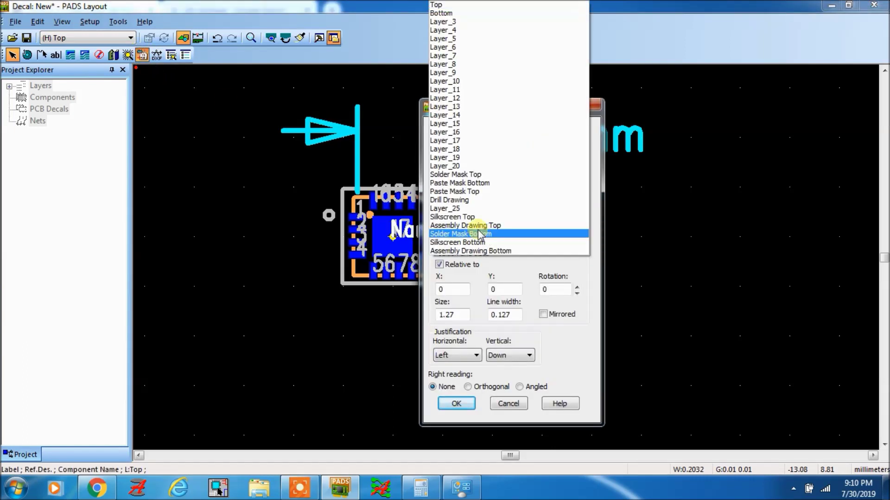
click(475, 226)
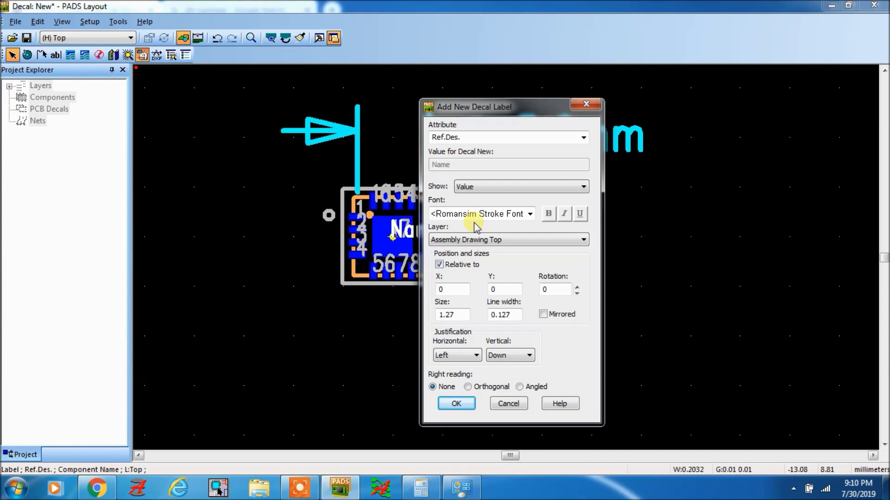
click(455, 404)
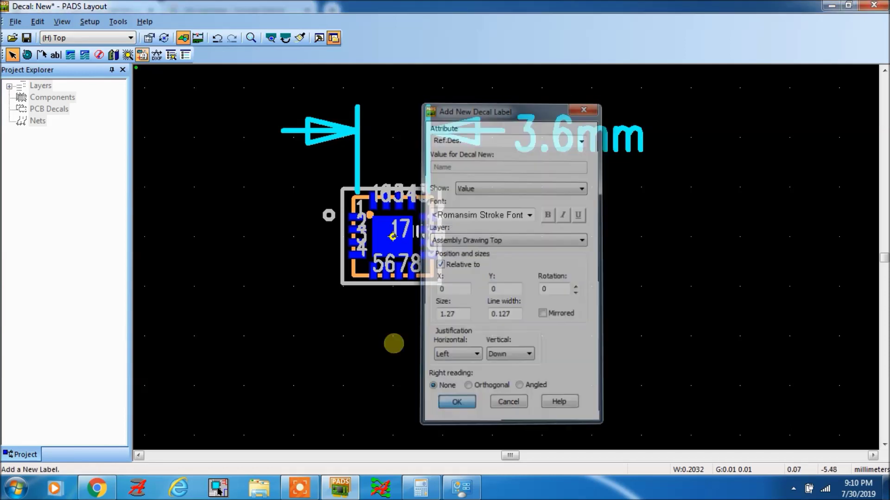
Limit selection to text/drafting and drag the Name label onto the centre pad
scroll(416, 240, up, 2)
scroll(415, 240, up, 1)
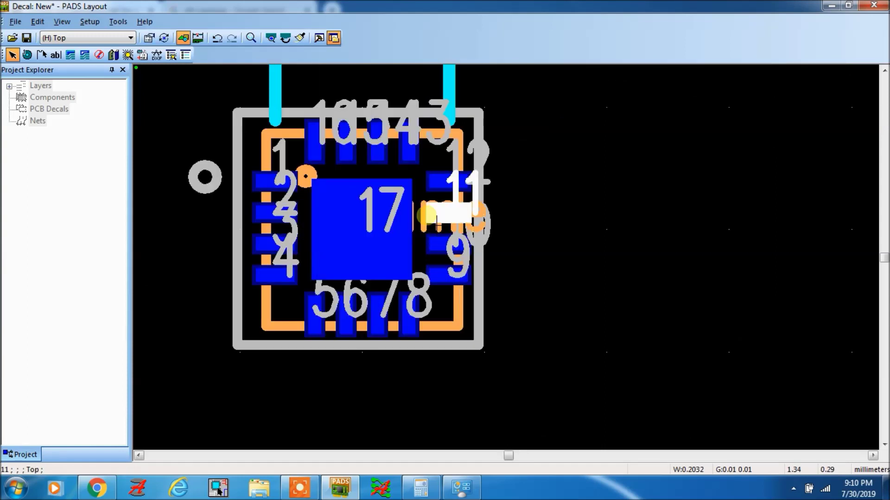
right_click(519, 200)
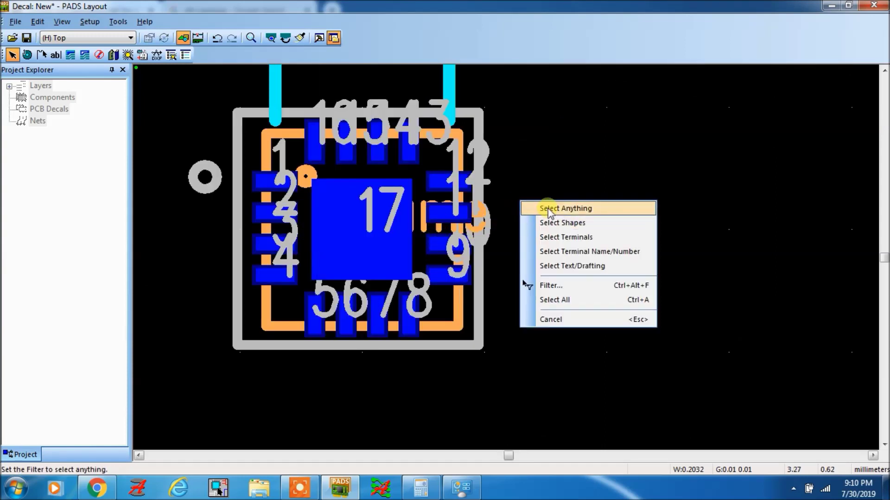
click(561, 266)
click(423, 224)
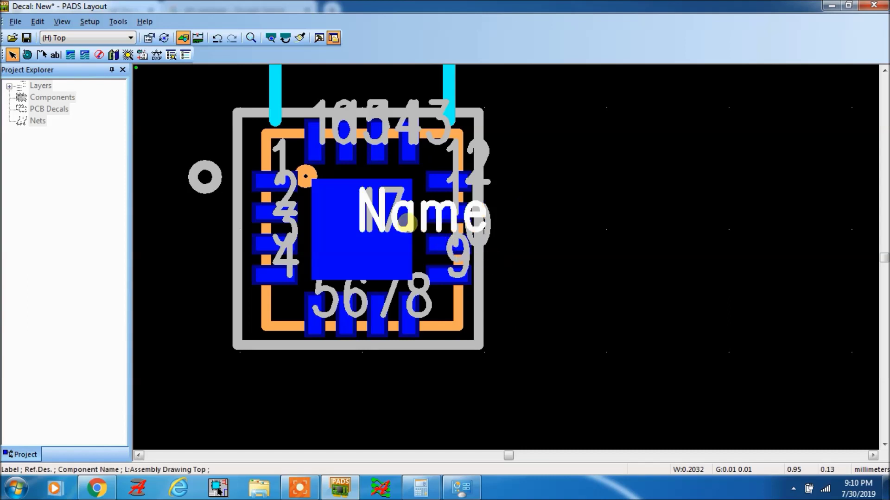
drag(423, 224, 312, 246)
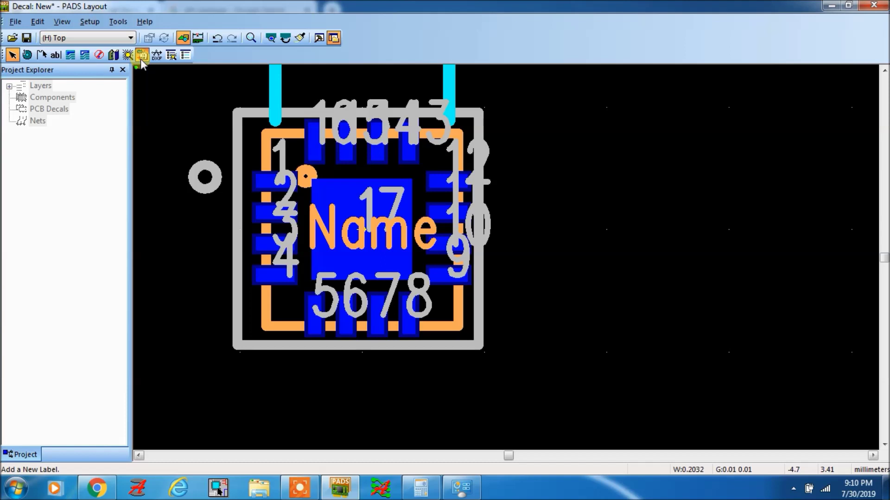
Add a new Name label to the decal on the Silkscreen Top layer
click(142, 55)
click(456, 239)
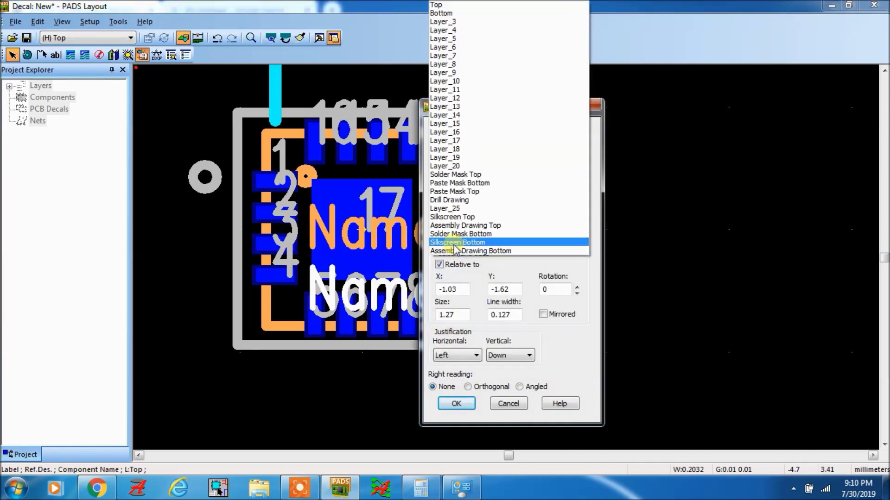
click(454, 217)
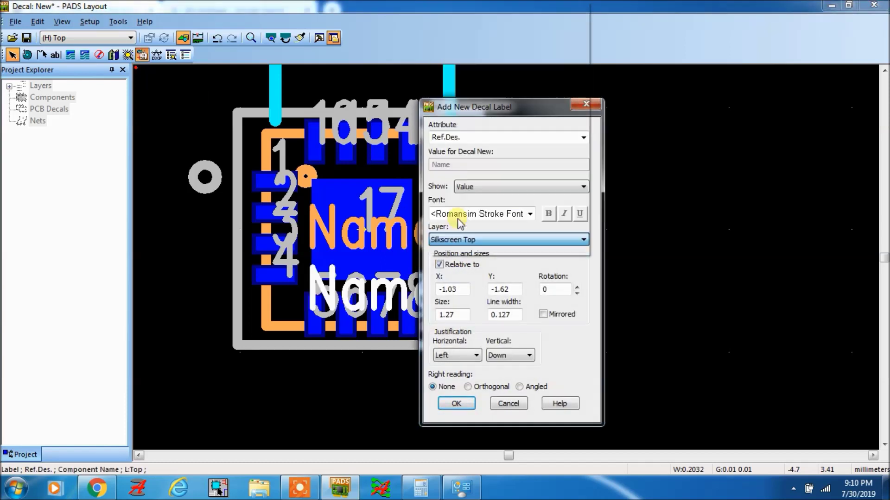
click(456, 404)
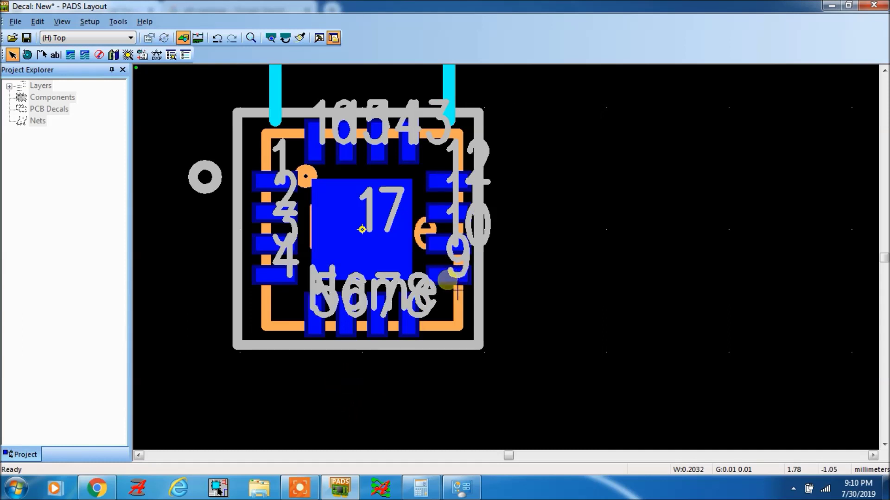
Move the new Name label to sit just below the decal's silkscreen outline
scroll(377, 317, up, 2)
drag(481, 265, 251, 433)
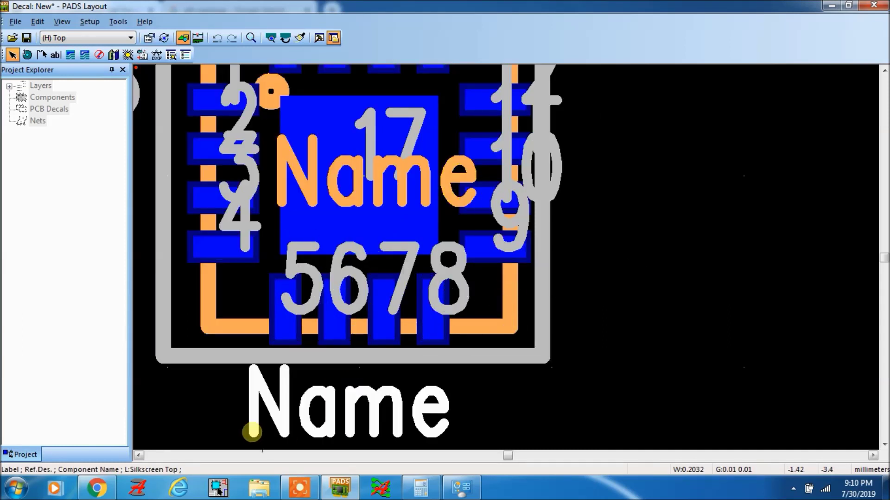
scroll(424, 234, down, 3)
scroll(438, 302, up, 2)
click(432, 307)
drag(432, 308, 342, 321)
scroll(388, 294, down, 2)
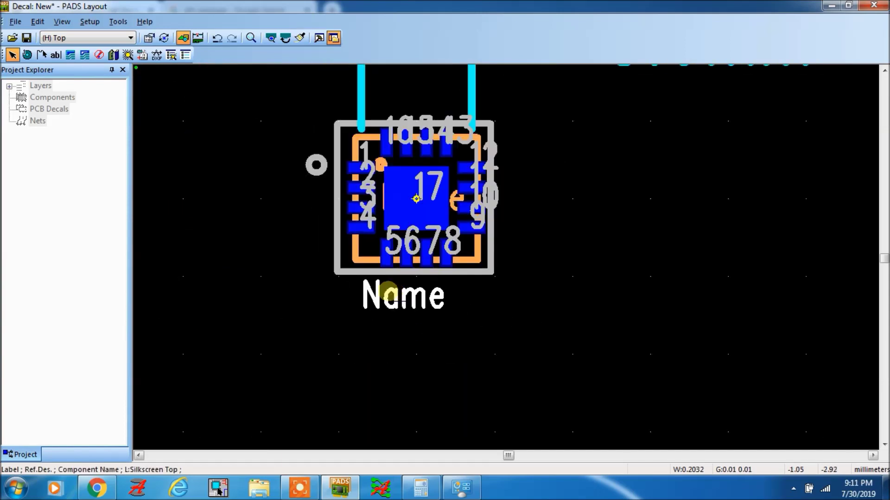
Begin saving the decal to padslib, replacing the default decal name with a new one
click(27, 37)
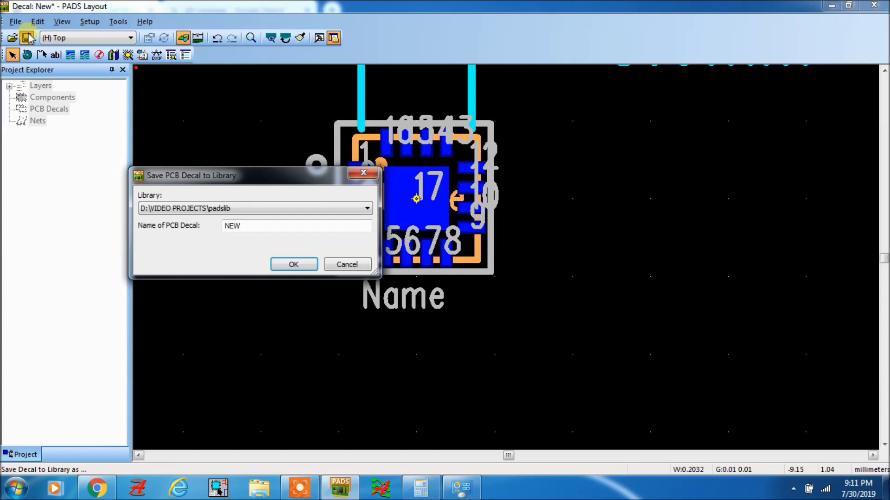
double_click(258, 230)
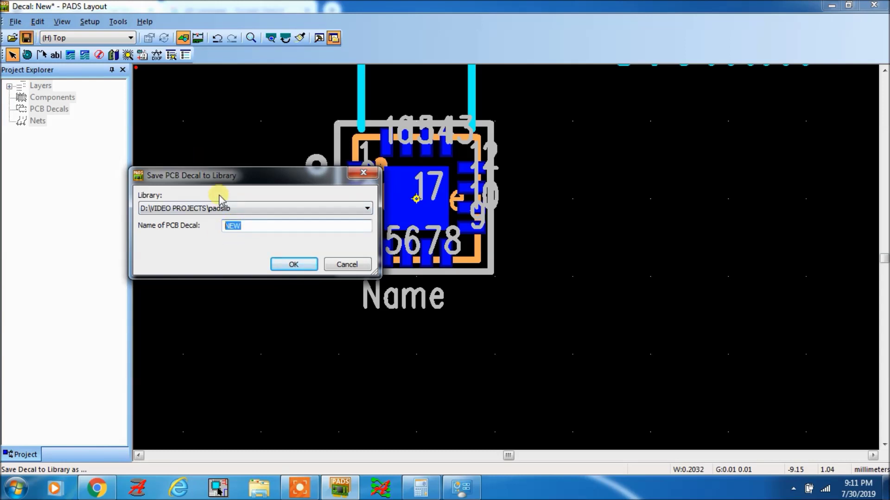
text(qfn 4x4)
key(Return)
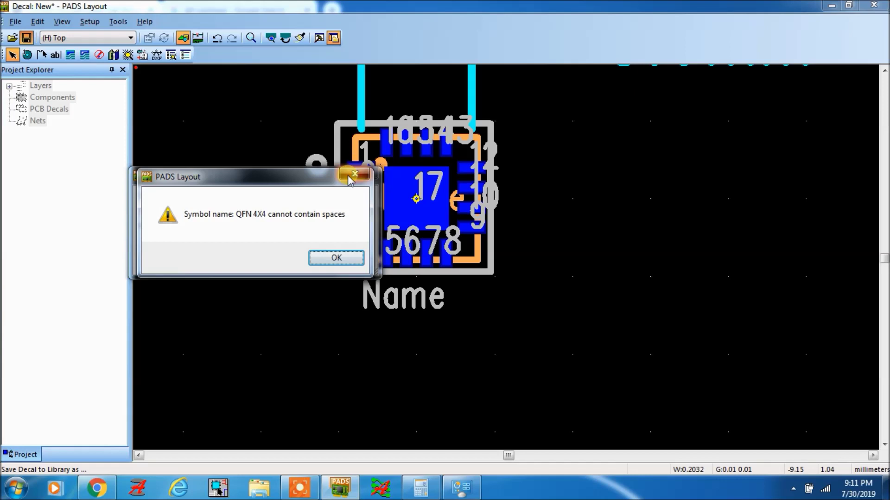
click(336, 258)
click(248, 227)
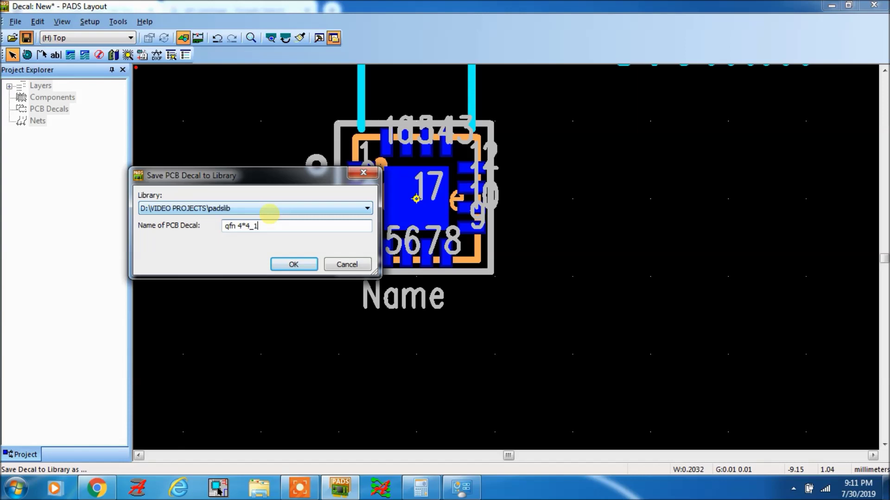
click(292, 264)
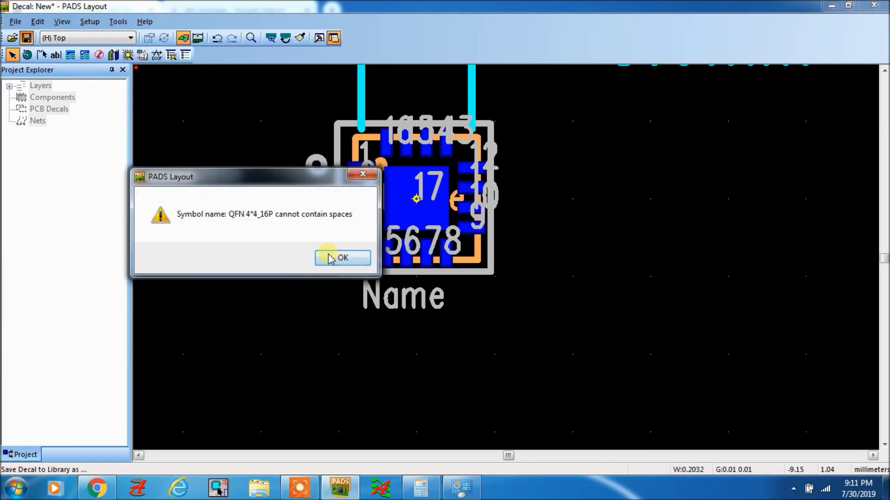
Remove the space and invalid * from the name and save the decal as qfn4x4_16p
click(331, 258)
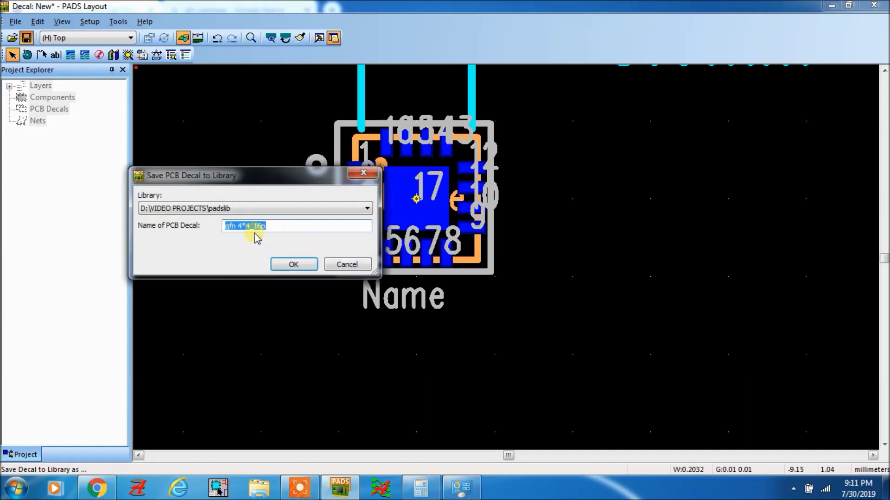
click(238, 227)
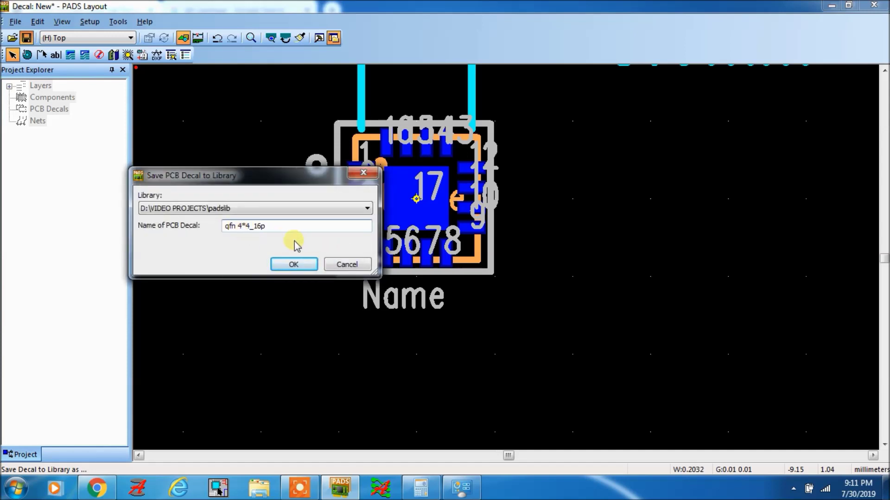
key(BackSpace)
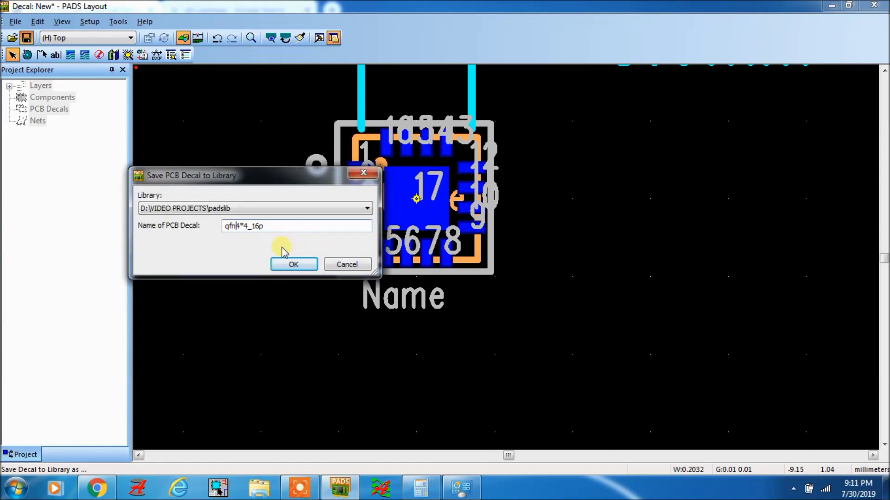
click(292, 265)
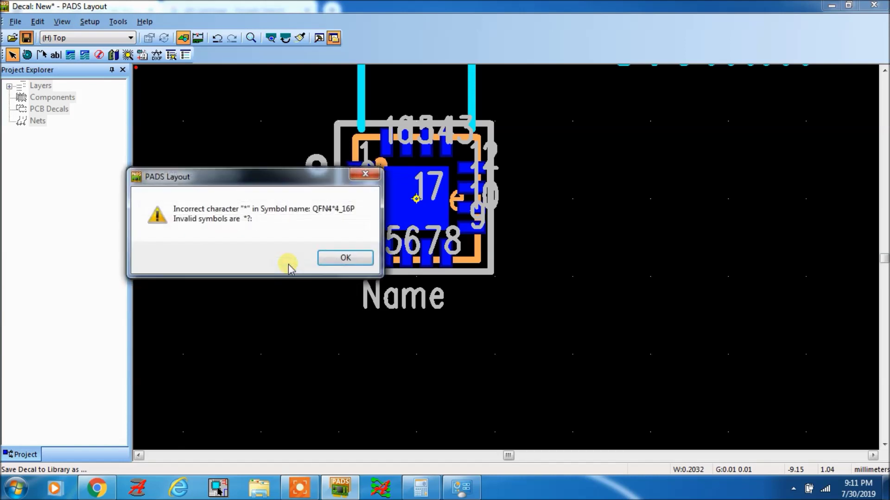
click(365, 174)
drag(270, 234, 240, 227)
key(BackSpace)
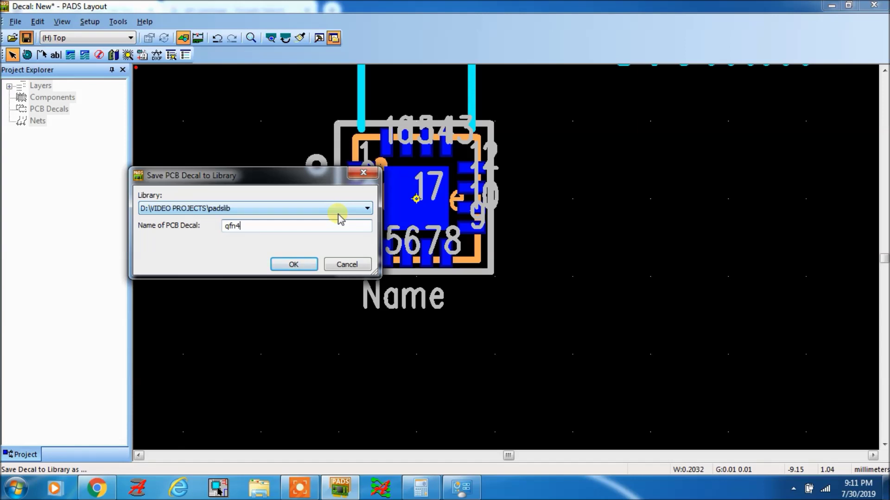
text(x4_16p)
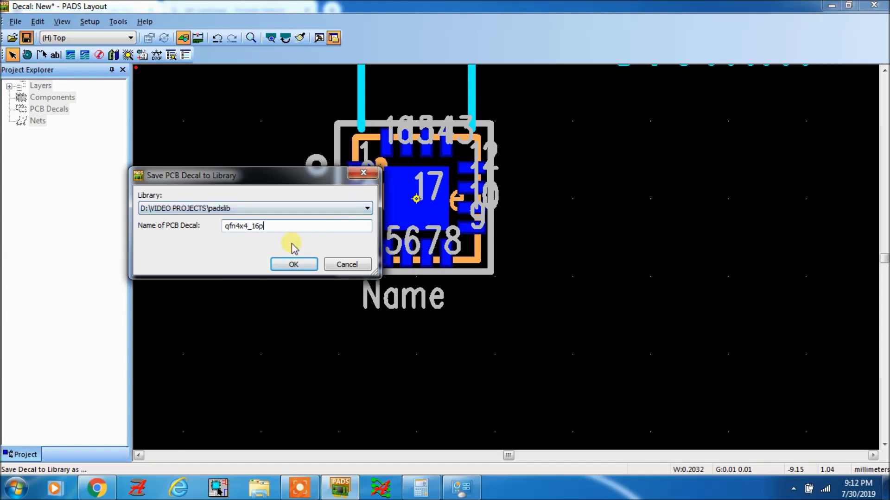
click(294, 263)
Create a new part type for the decal and save it to padslib as qfn4x4_16p
click(446, 273)
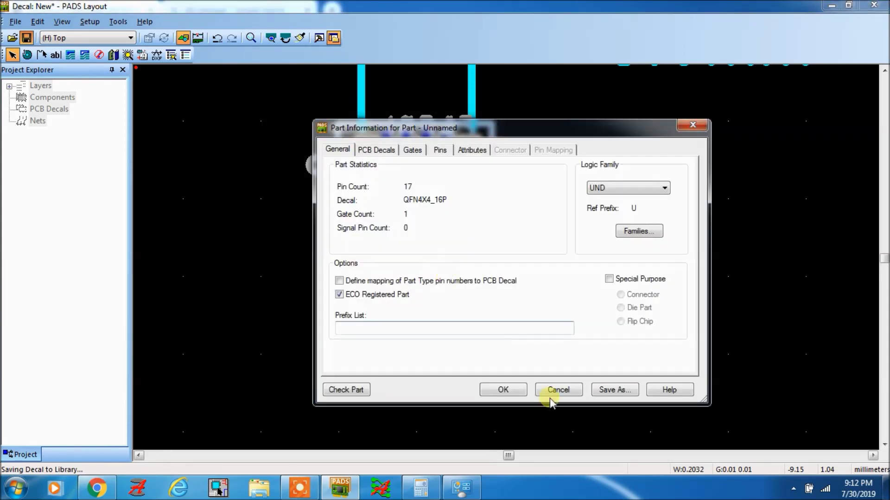
click(502, 390)
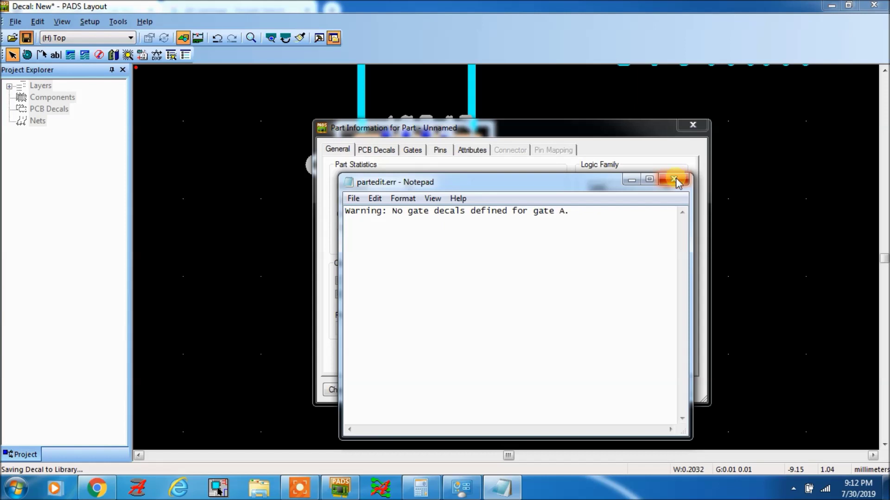
click(675, 179)
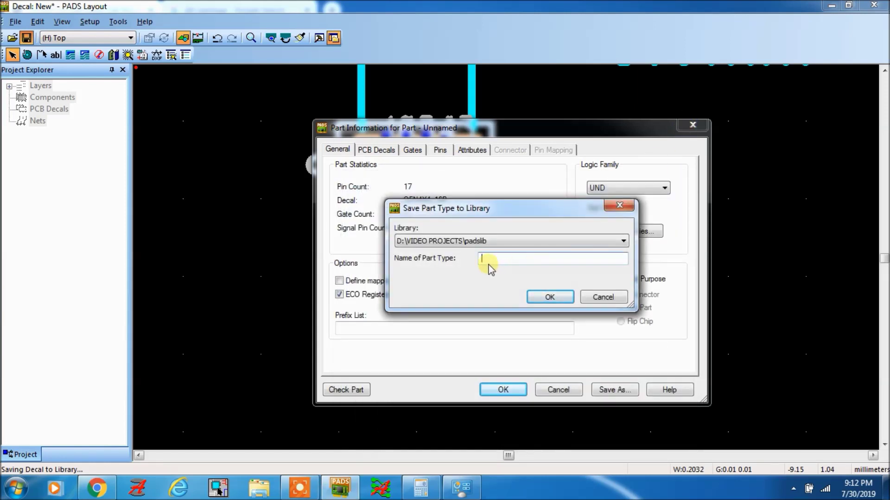
text(qfm)
click(549, 297)
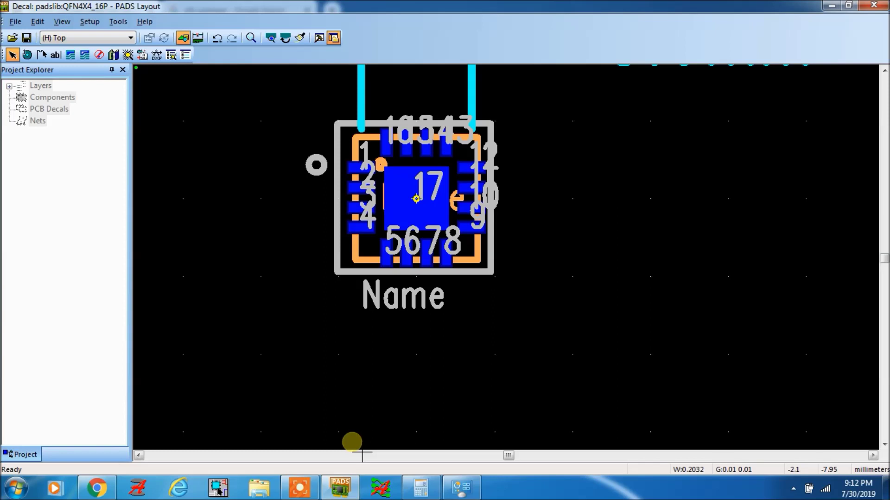
scroll(582, 157, up, 2)
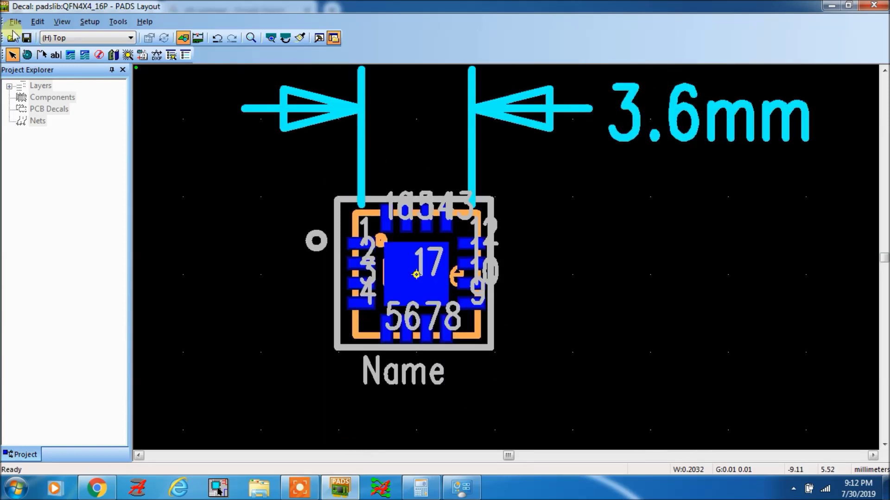
mouse_move(335, 490)
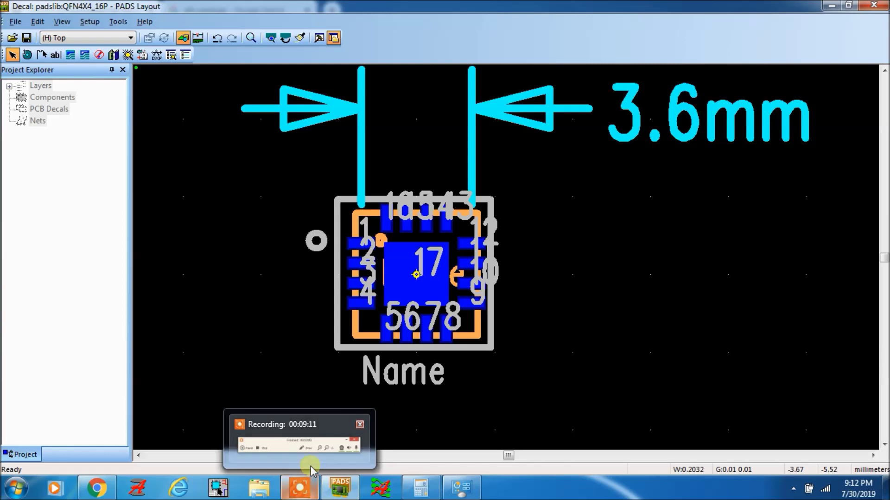
click(332, 426)
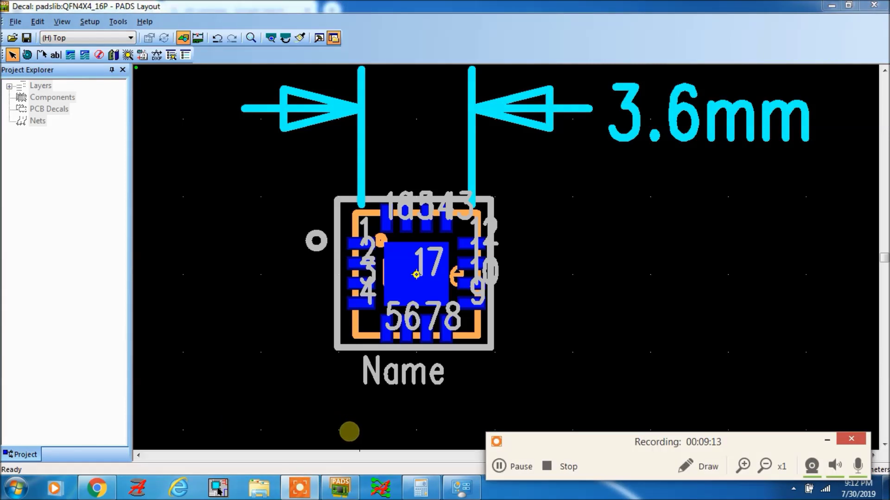